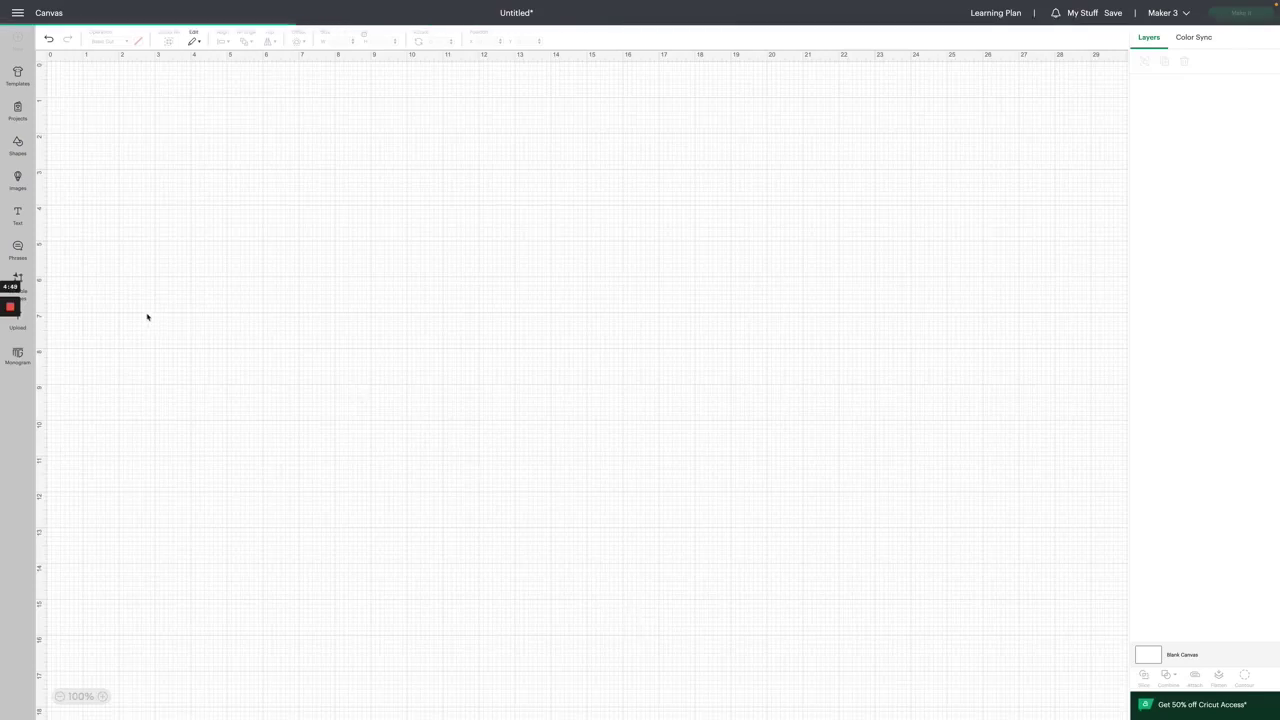
Upload rainbow-photo-frame-kinderling.svg as a cut image and add it to the canvas.
{"action": "left_click", "coordinate": [24, 330]}
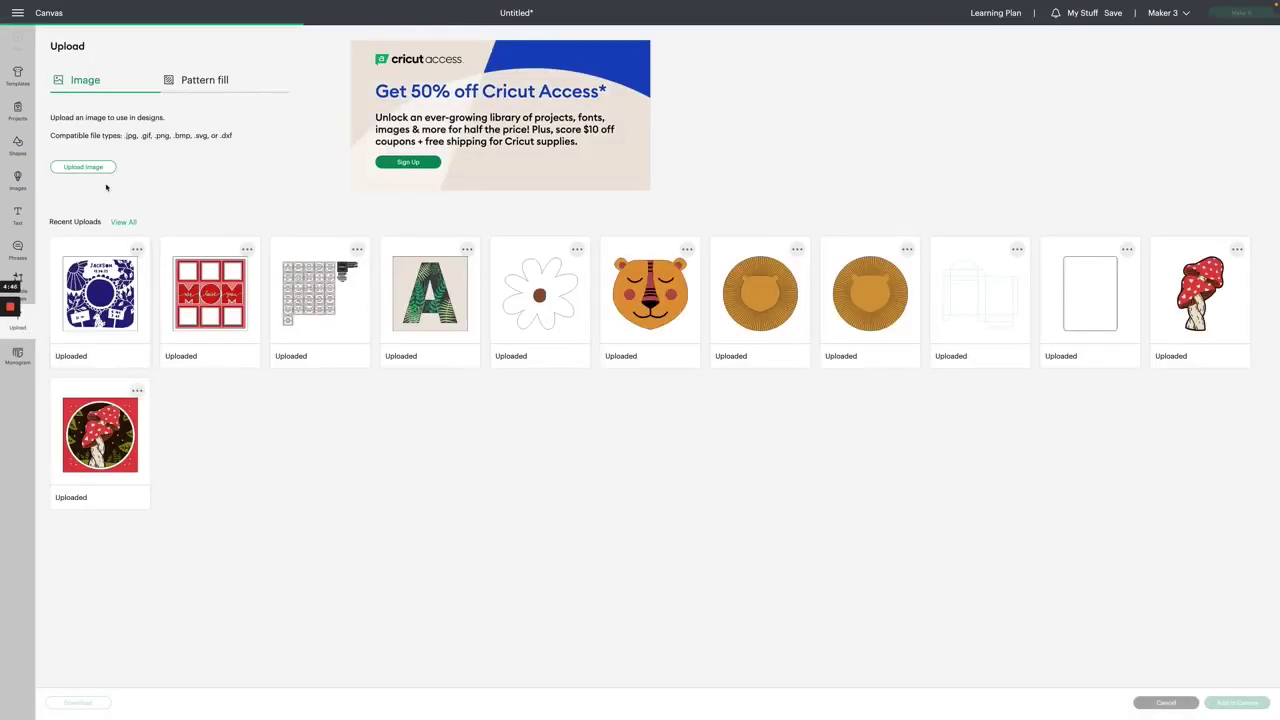
{"action": "left_click", "coordinate": [83, 167]}
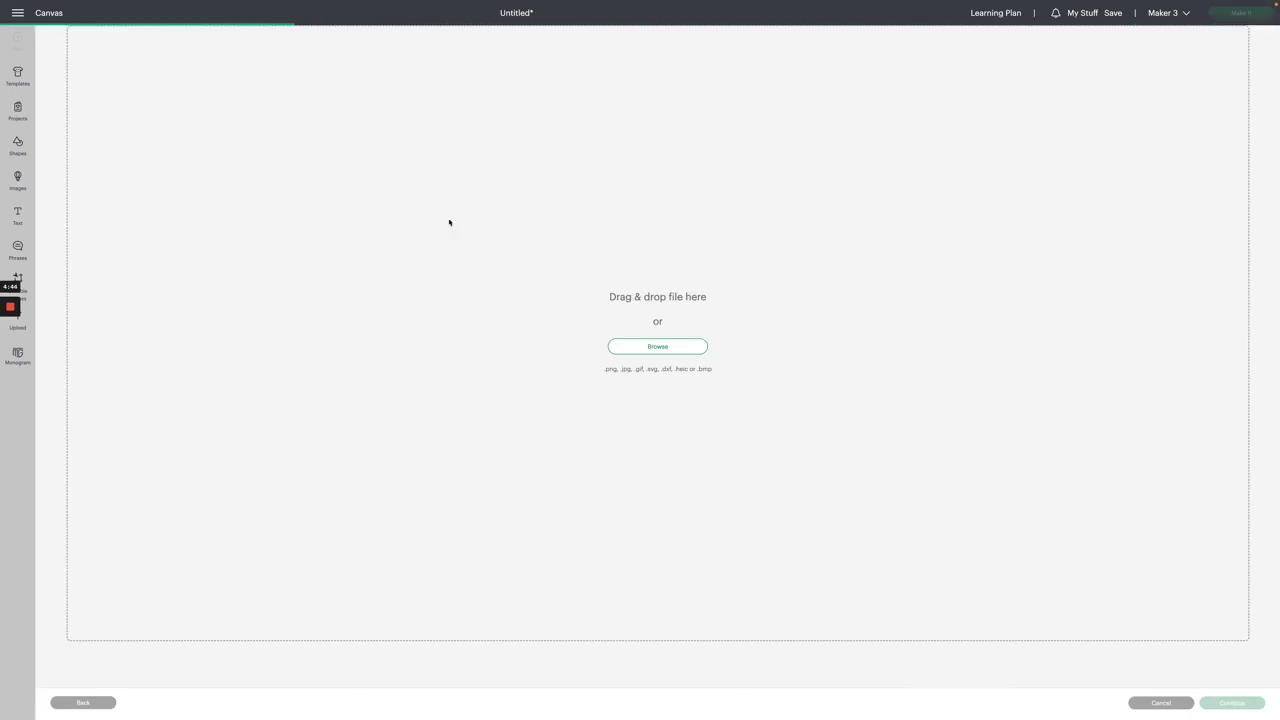
{"action": "left_click", "coordinate": [659, 348]}
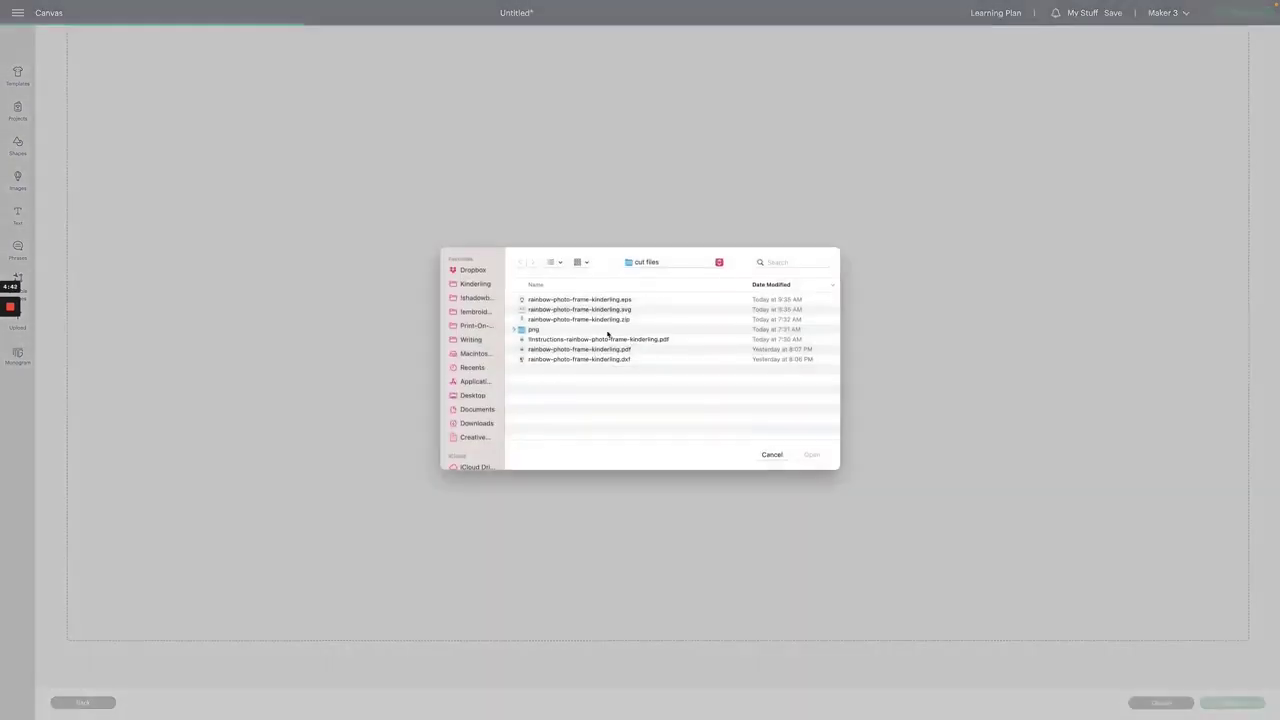
{"action": "left_click", "coordinate": [610, 311]}
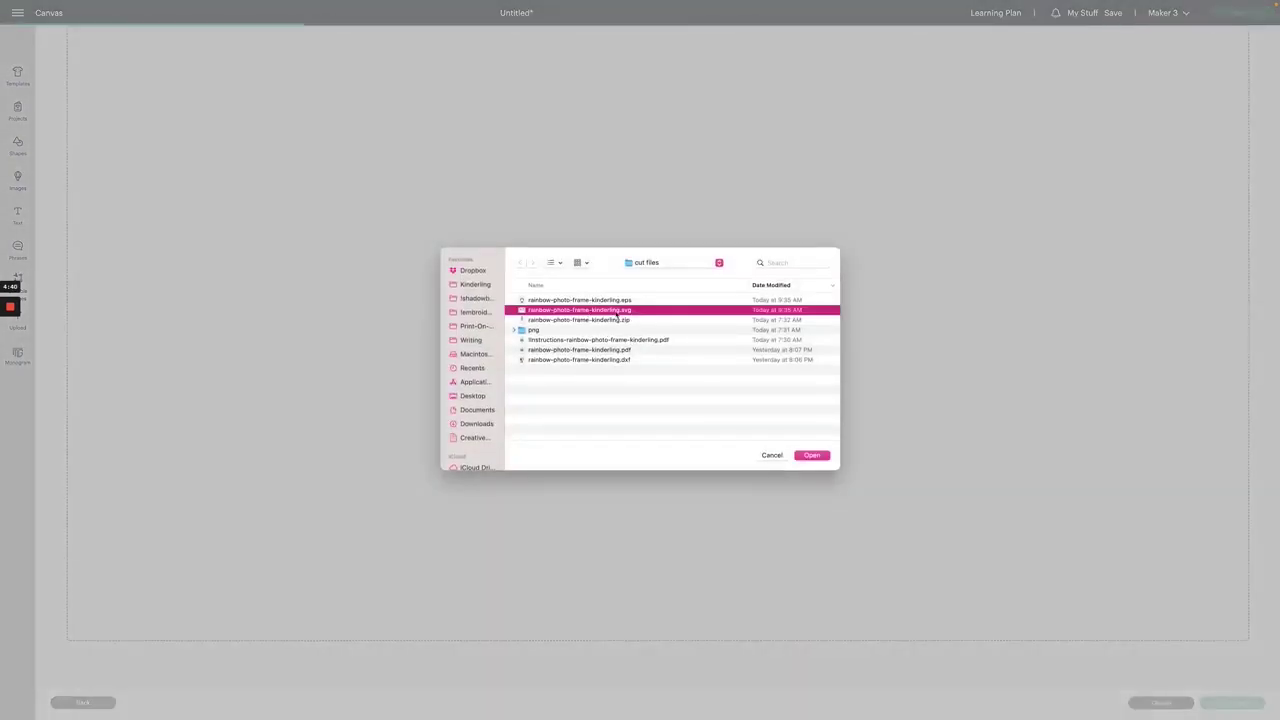
{"action": "left_click", "coordinate": [811, 455]}
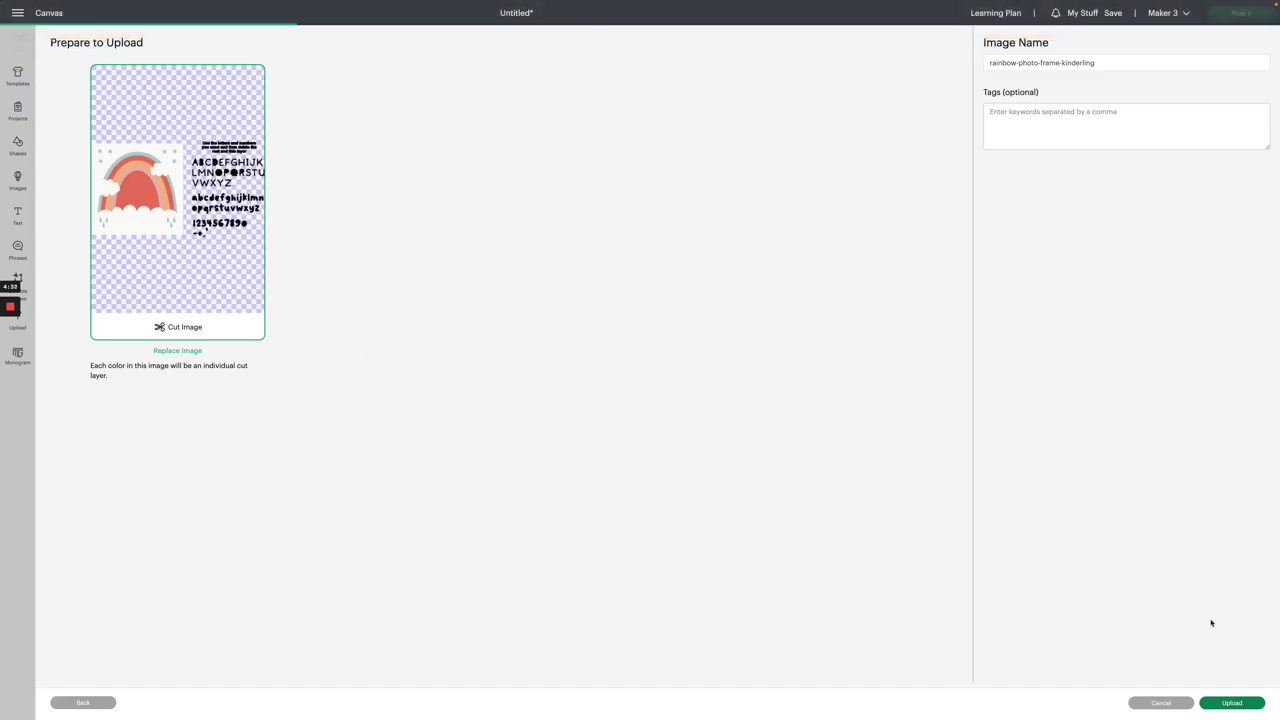
{"action": "left_click", "coordinate": [1232, 703]}
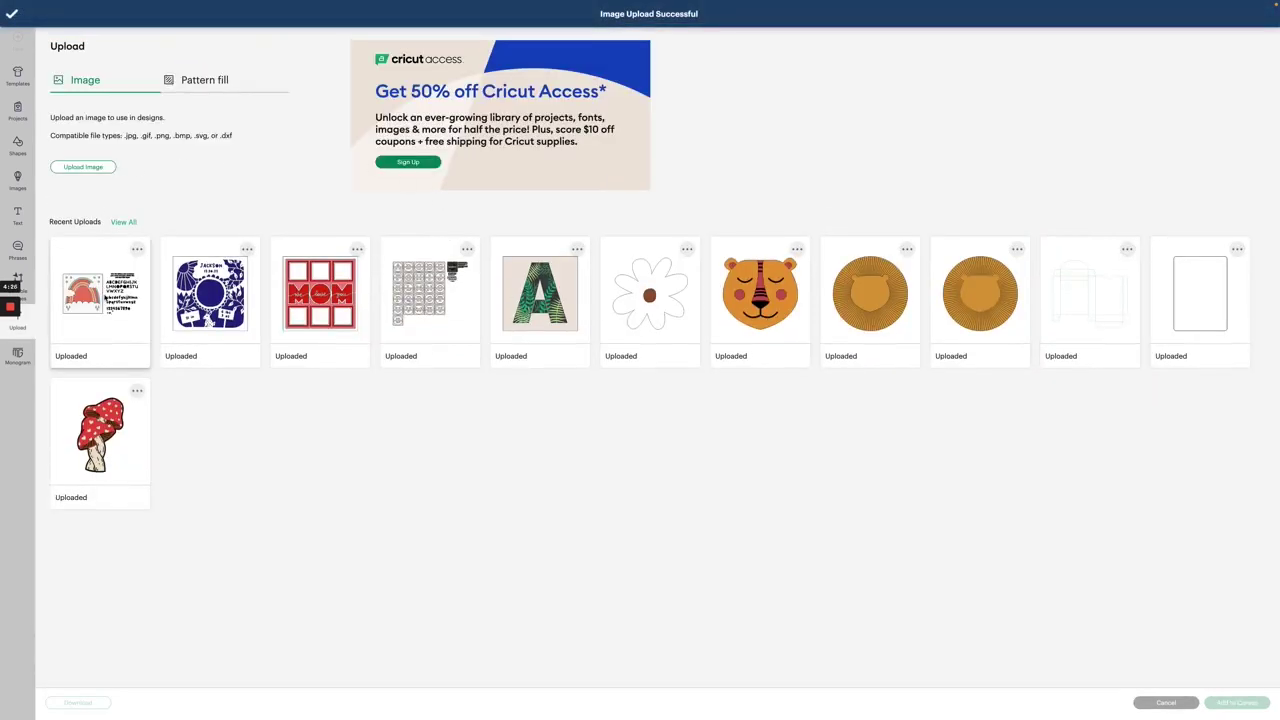
{"action": "left_click", "coordinate": [104, 297]}
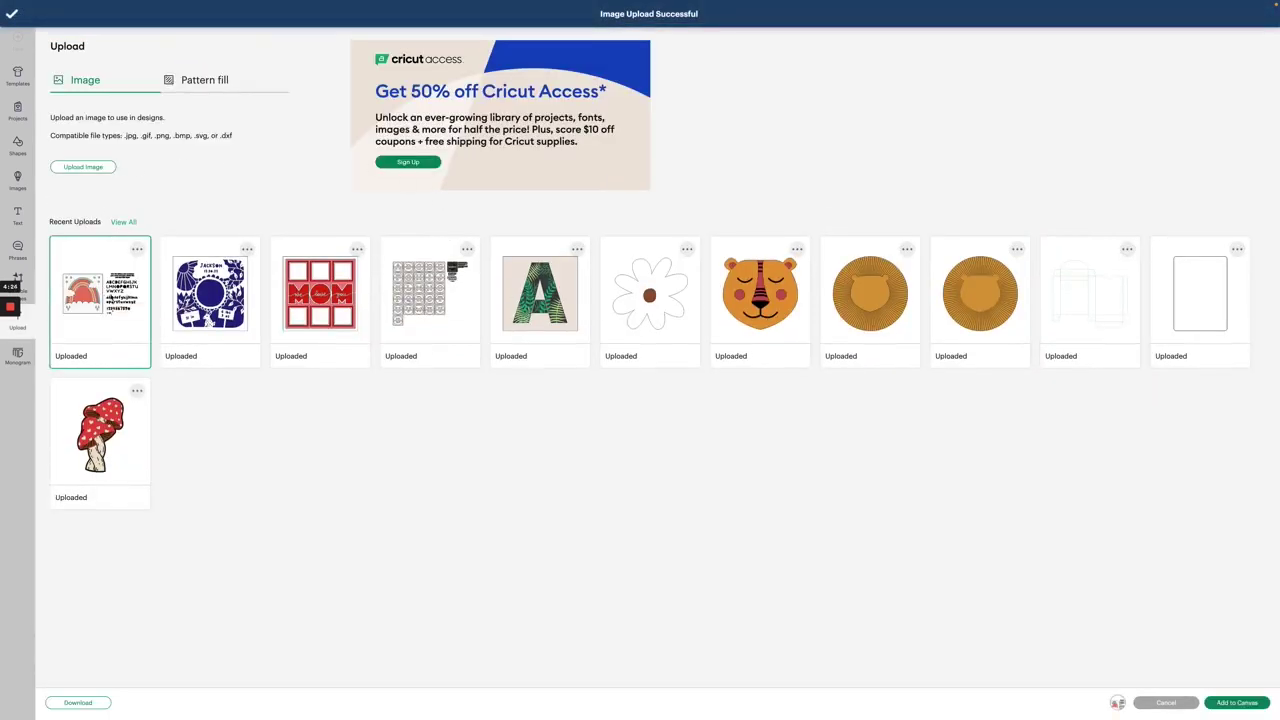
{"action": "left_click", "coordinate": [1223, 703]}
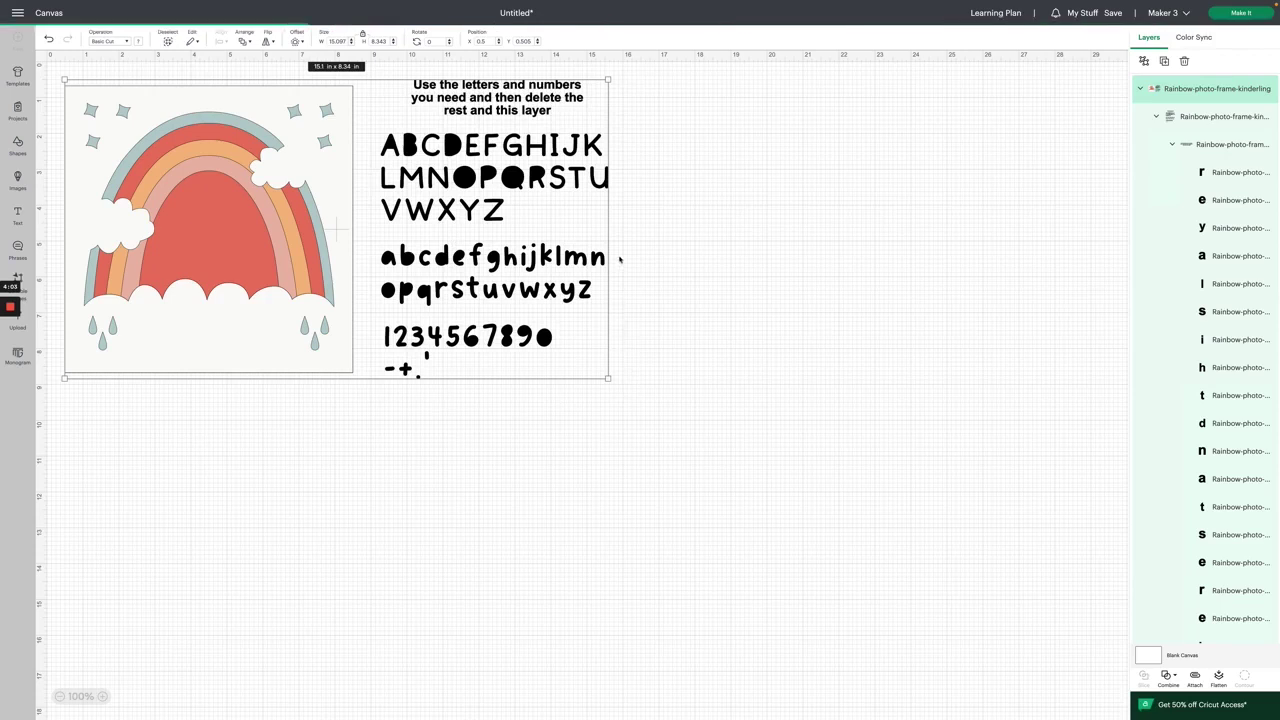
Ungroup the imported design to separate the rainbow frame from the block of letters and numbers.
{"action": "left_click", "coordinate": [1144, 62]}
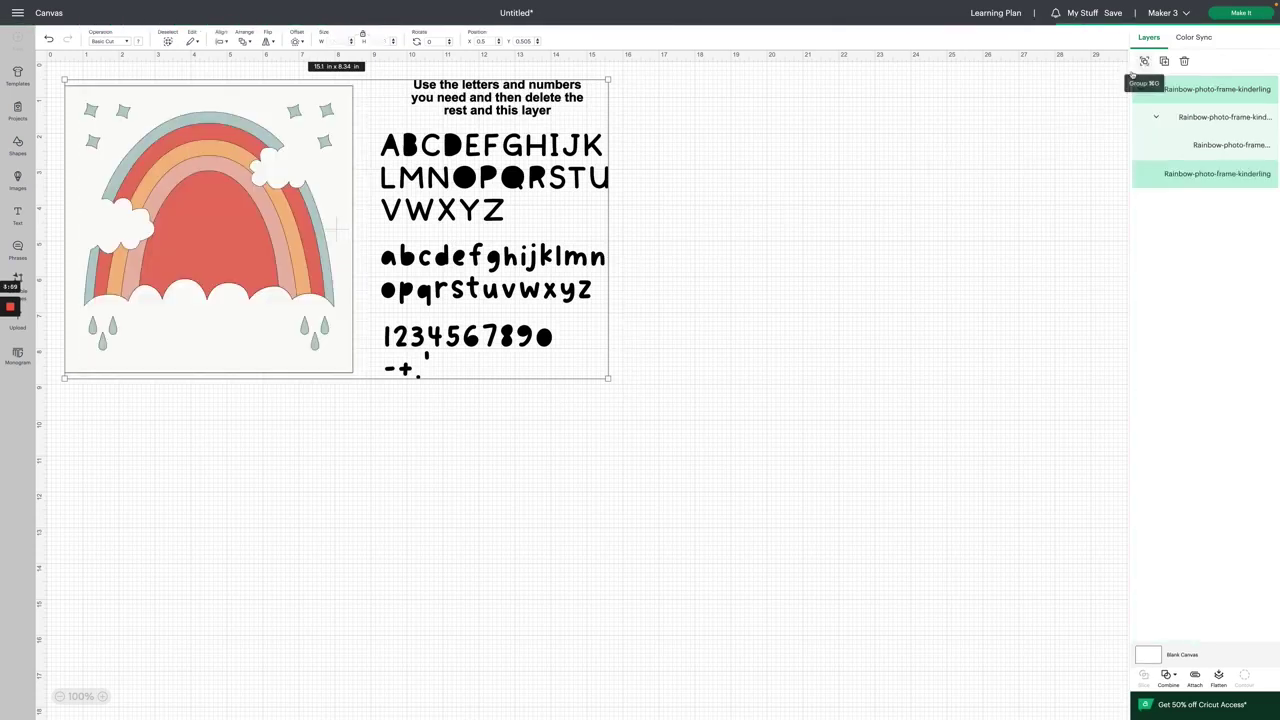
{"action": "left_click", "coordinate": [655, 272]}
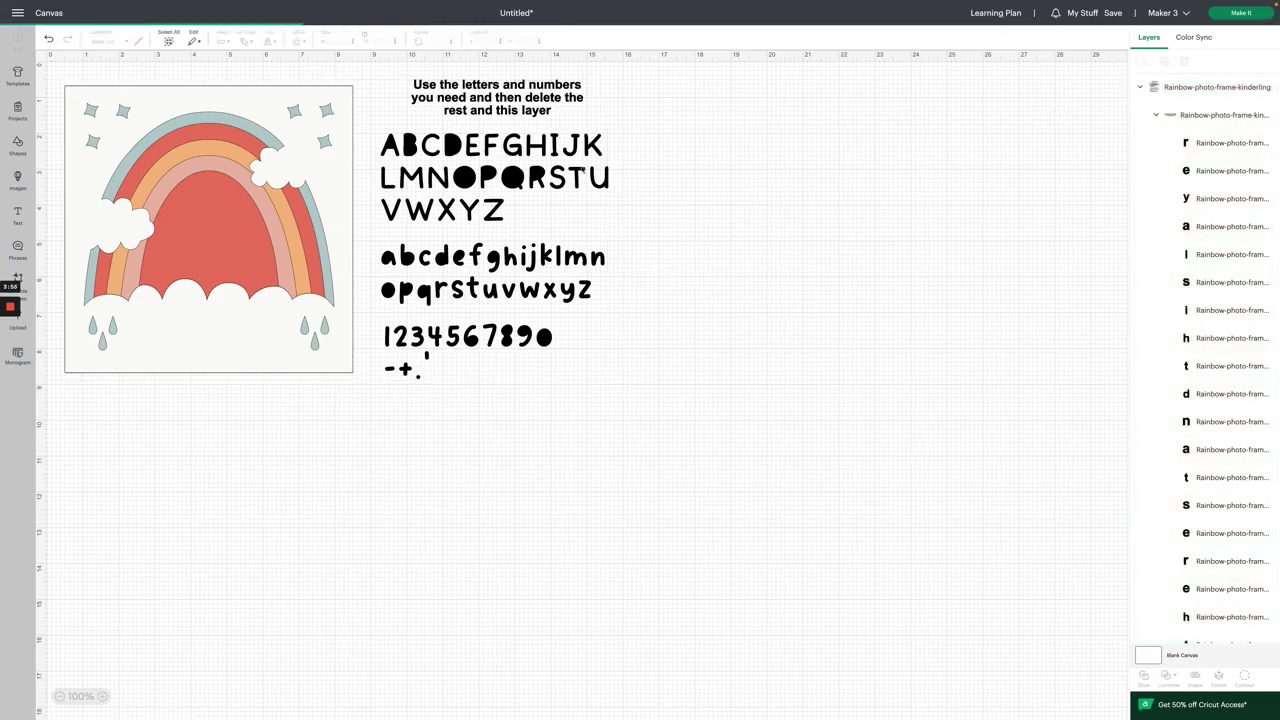
{"action": "left_click", "coordinate": [424, 292]}
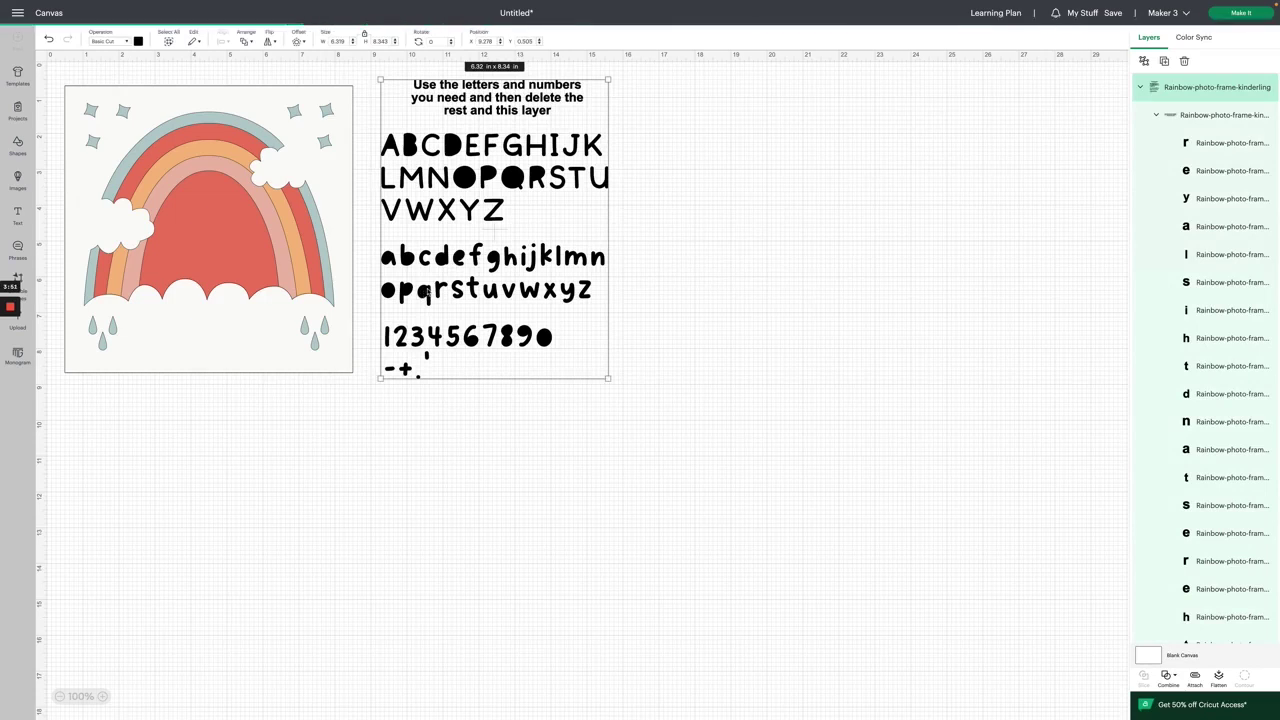
{"action": "left_click", "coordinate": [175, 230]}
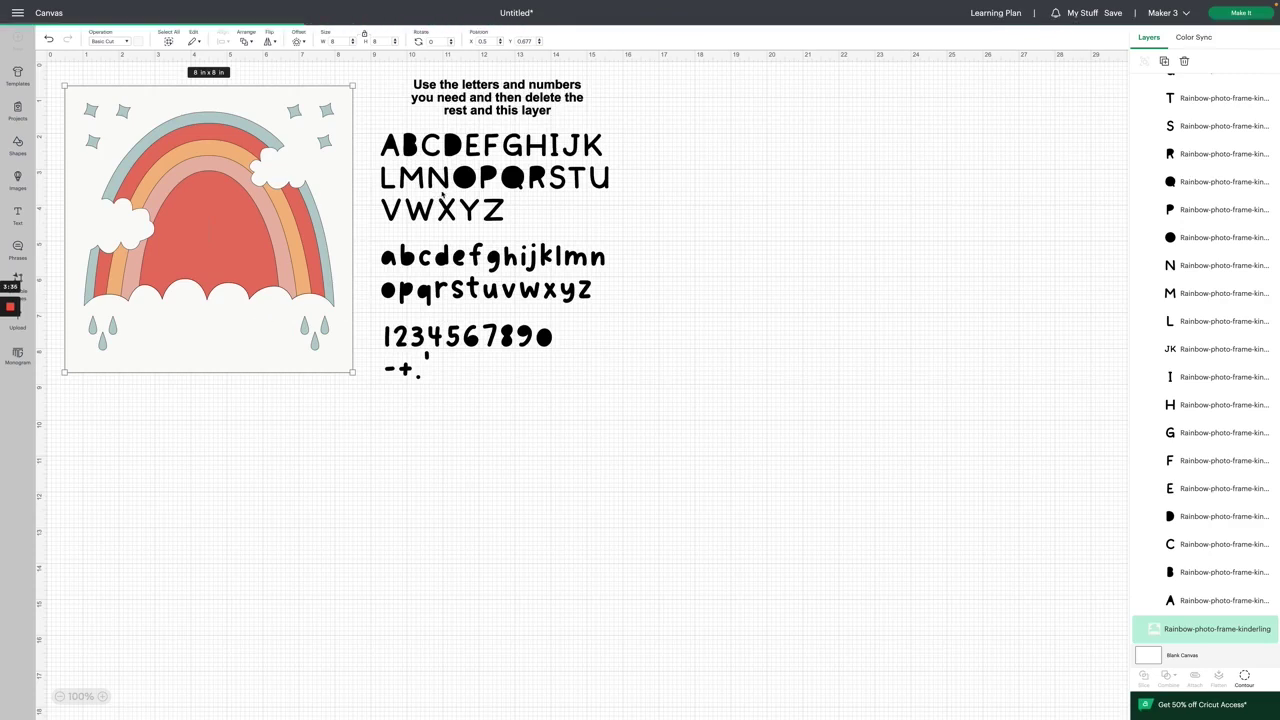
Copy the capital E from the alphabet and place it below the clouds, beside the raindrops at the frame's lower left.
{"action": "left_click", "coordinate": [472, 150]}
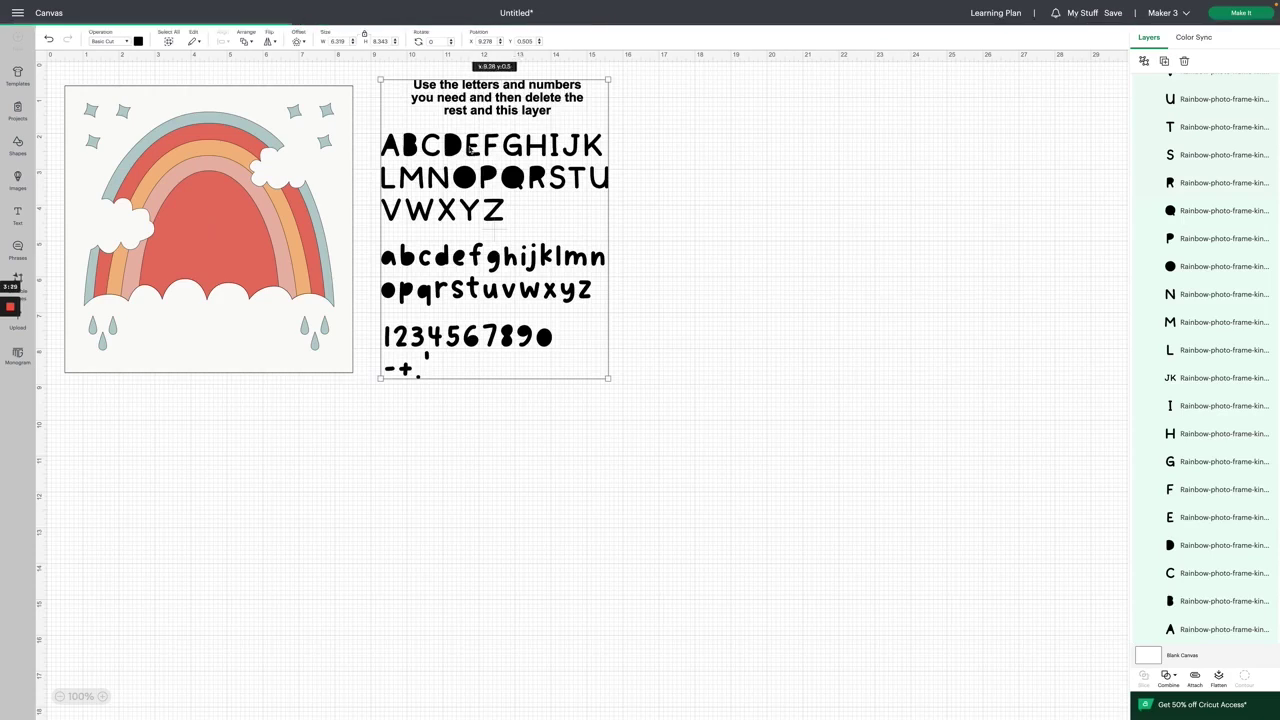
{"action": "left_click", "coordinate": [471, 148]}
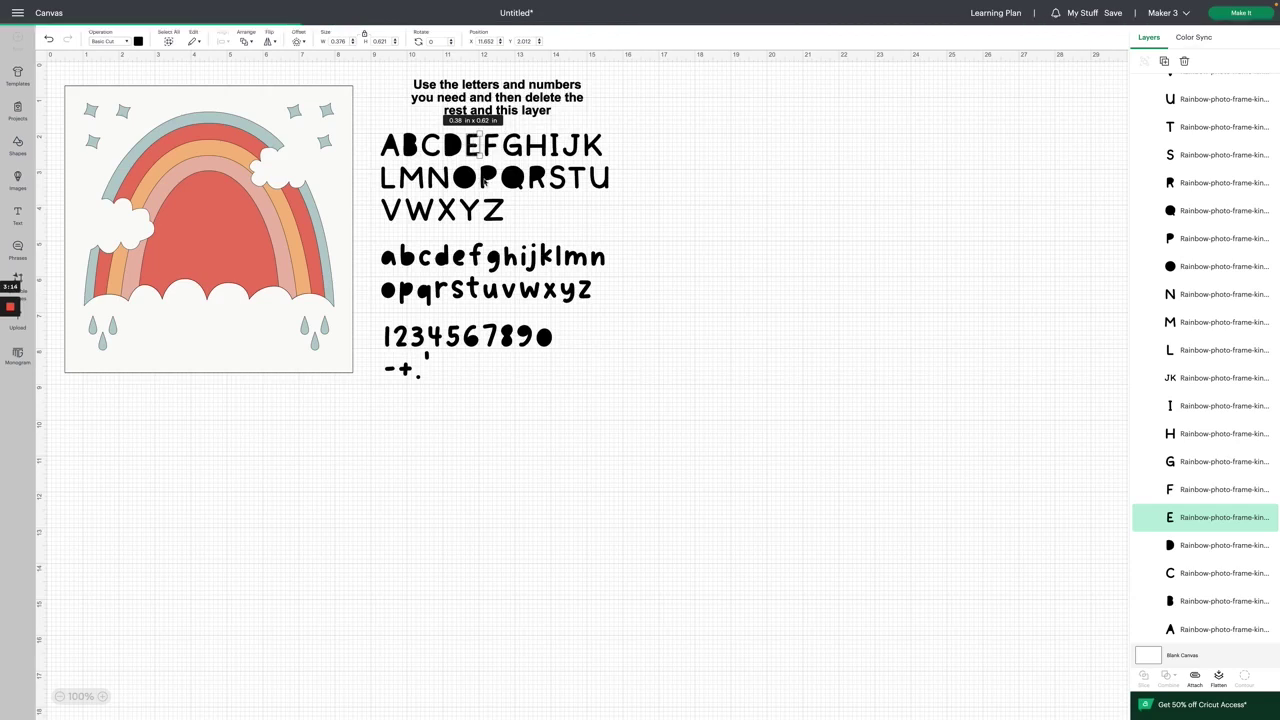
{"action": "key", "text": "ctrl+c"}
{"action": "key", "text": "ctrl+v"}
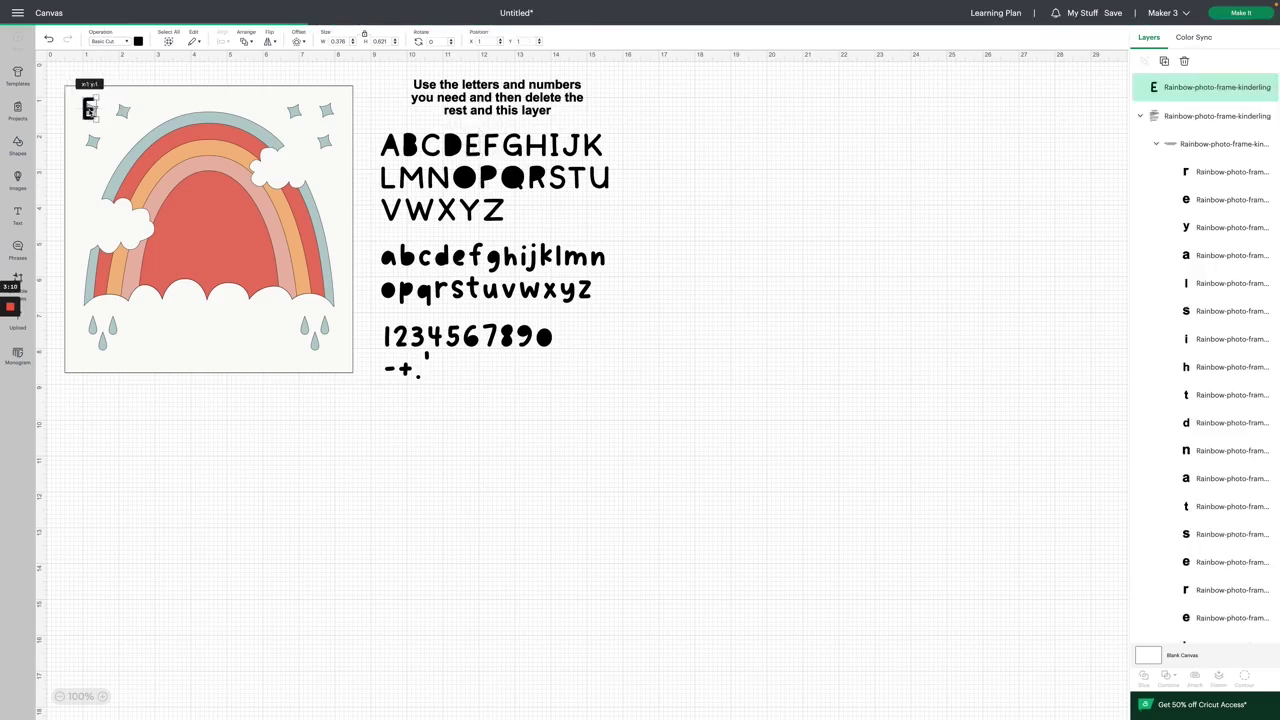
{"action": "left_click_drag", "start_coordinate": [90, 110], "coordinate": [152, 337]}
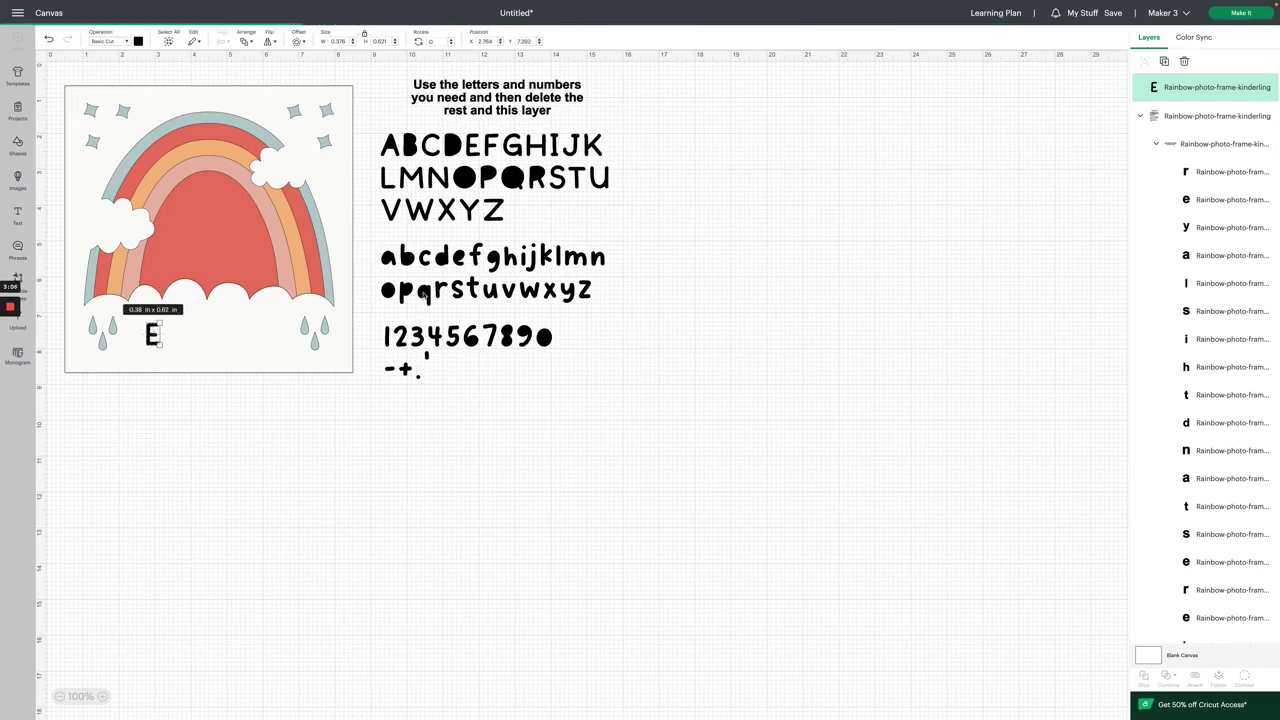
Place copies of the capital M and I from the alphabet in order after the E on the frame.
{"action": "left_click", "coordinate": [421, 178]}
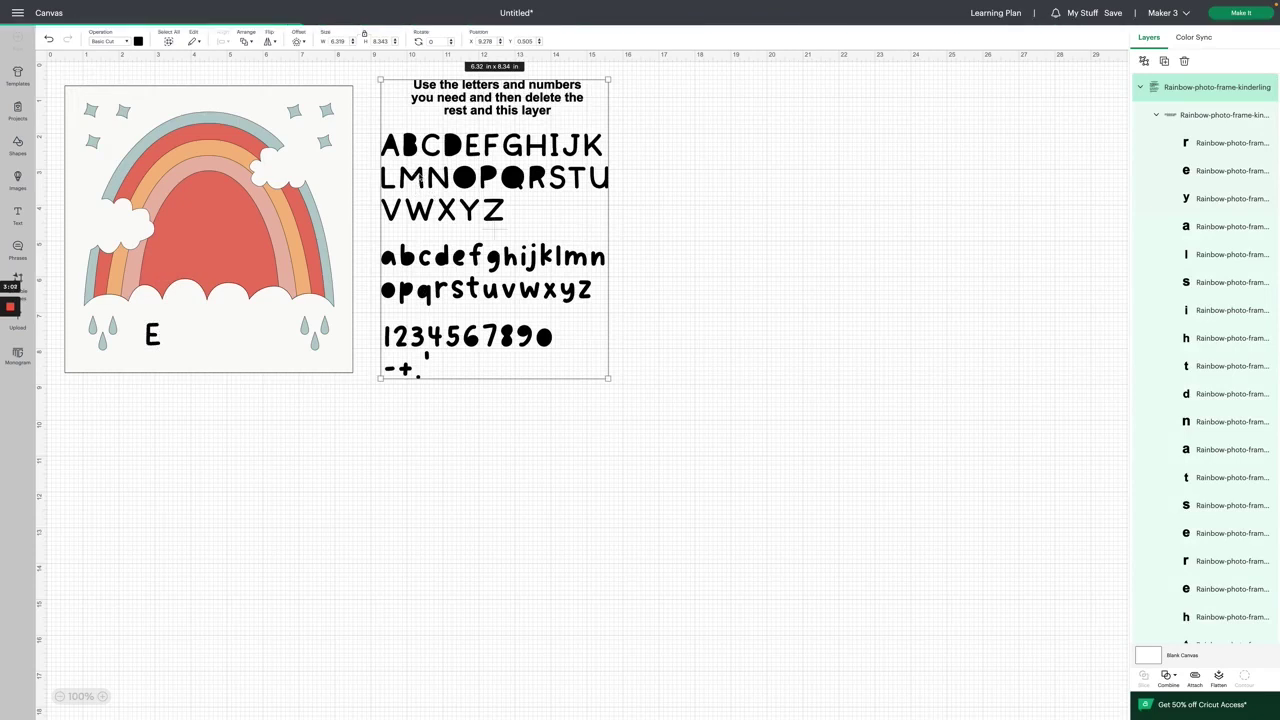
{"action": "left_click", "coordinate": [413, 178]}
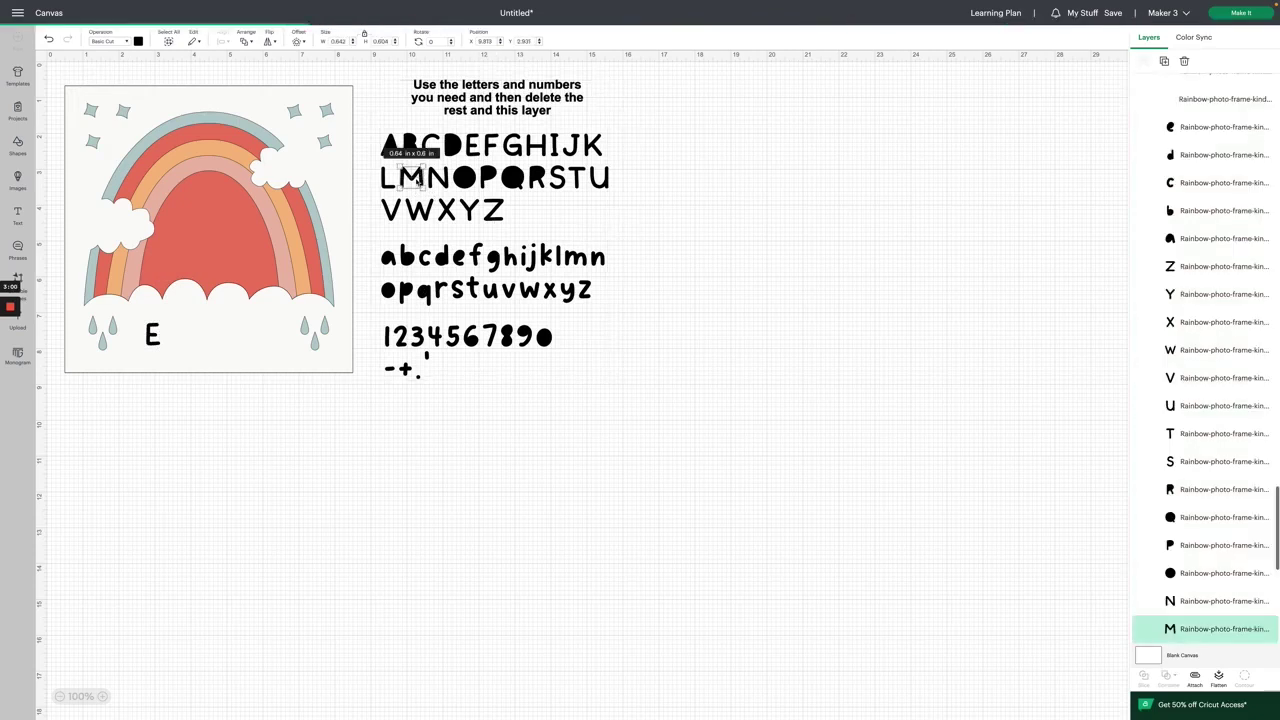
{"action": "left_click_drag", "start_coordinate": [411, 178], "coordinate": [176, 337]}
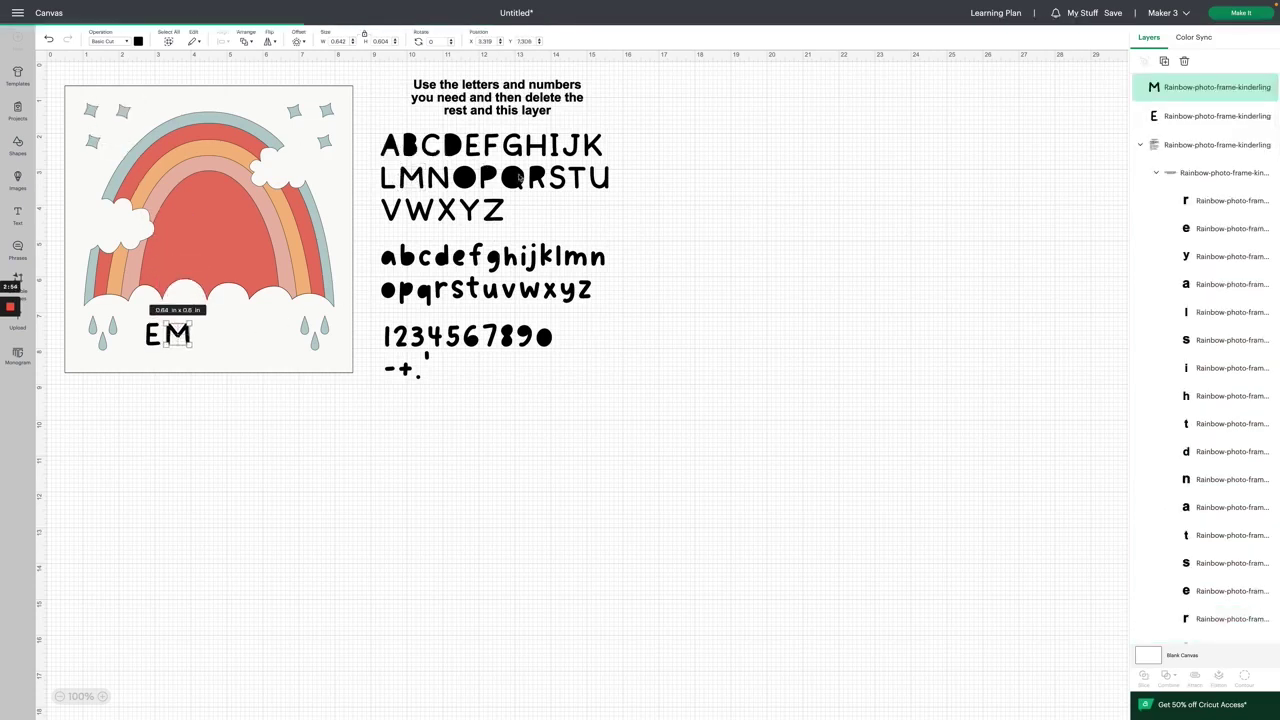
{"action": "left_click", "coordinate": [553, 145]}
{"action": "left_click", "coordinate": [553, 145]}
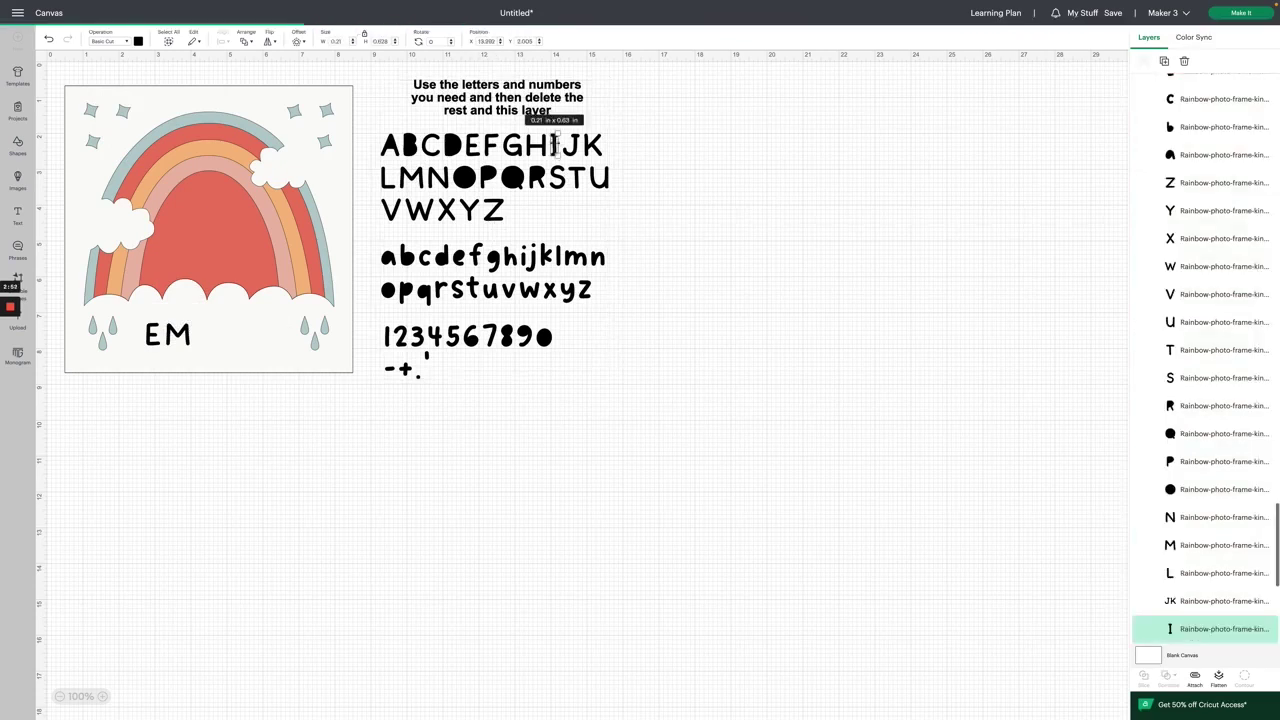
{"action": "left_click_drag", "start_coordinate": [553, 145], "coordinate": [201, 336]}
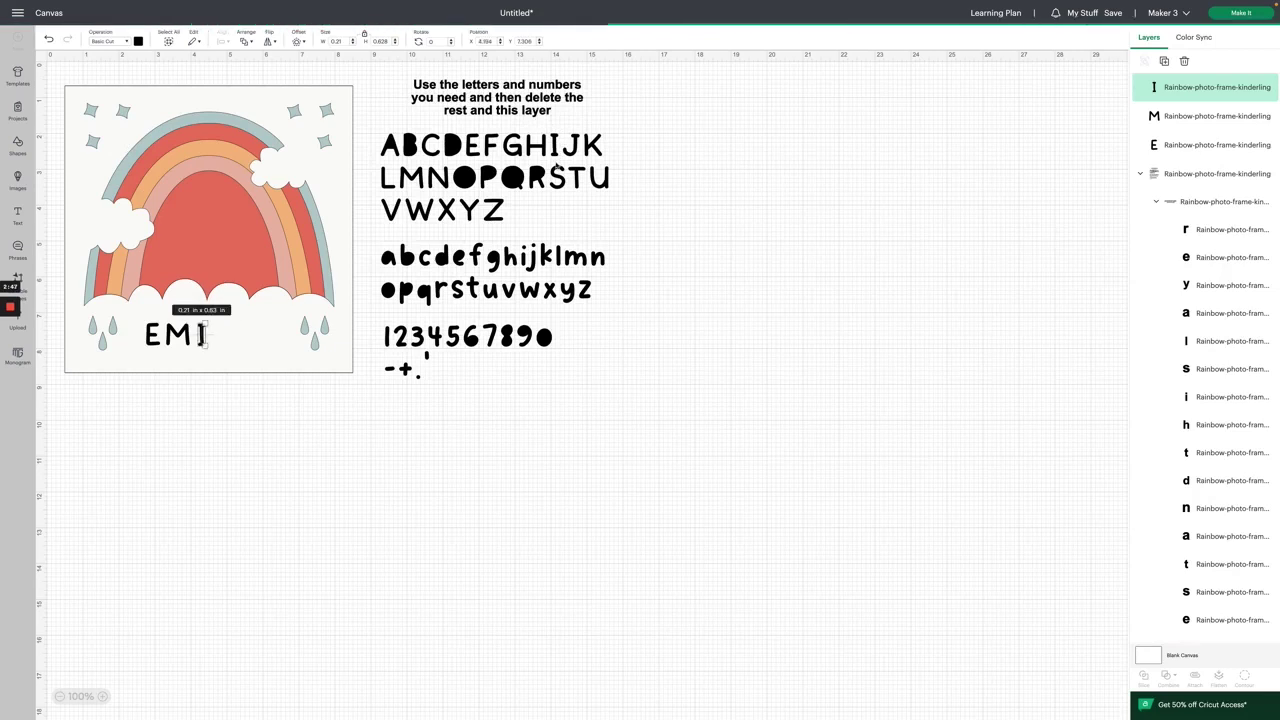
Place copies of the capital L and Y from the alphabet after the I to complete the name.
{"action": "left_click", "coordinate": [390, 177]}
{"action": "key", "text": "ctrl+c"}
{"action": "key", "text": "ctrl+v"}
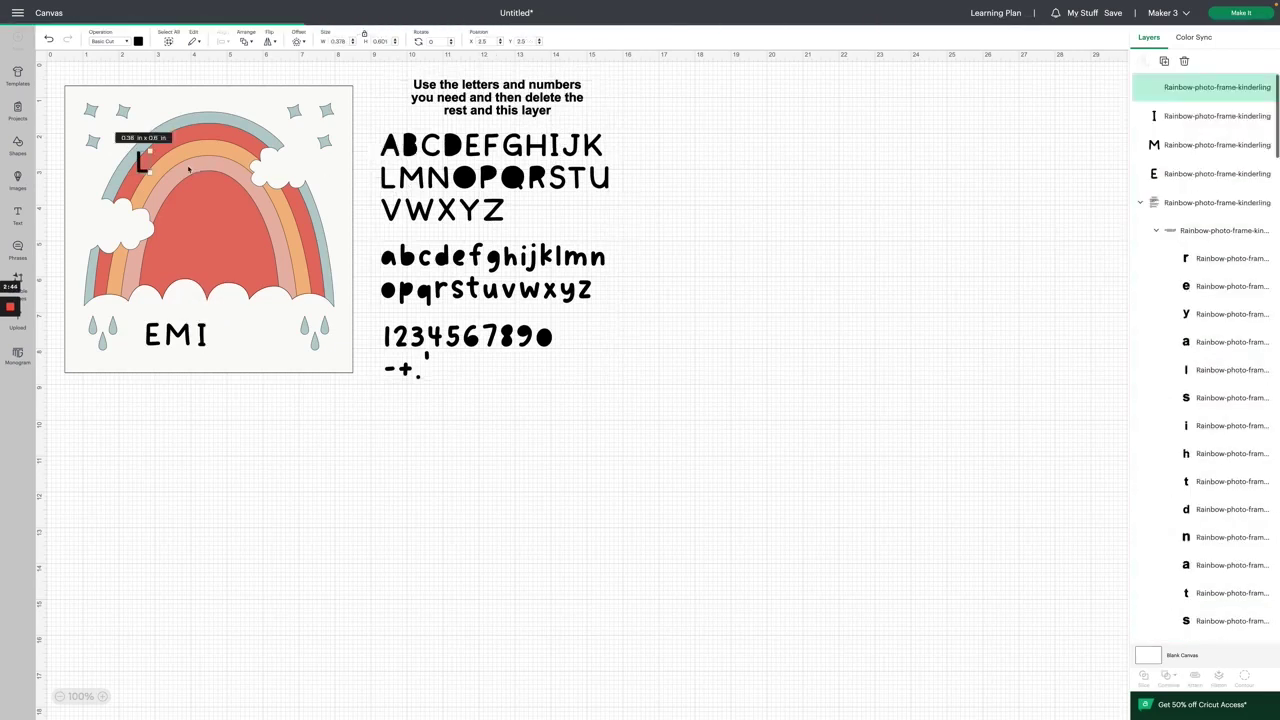
{"action": "left_click_drag", "start_coordinate": [143, 163], "coordinate": [226, 331]}
{"action": "double_click", "coordinate": [469, 212]}
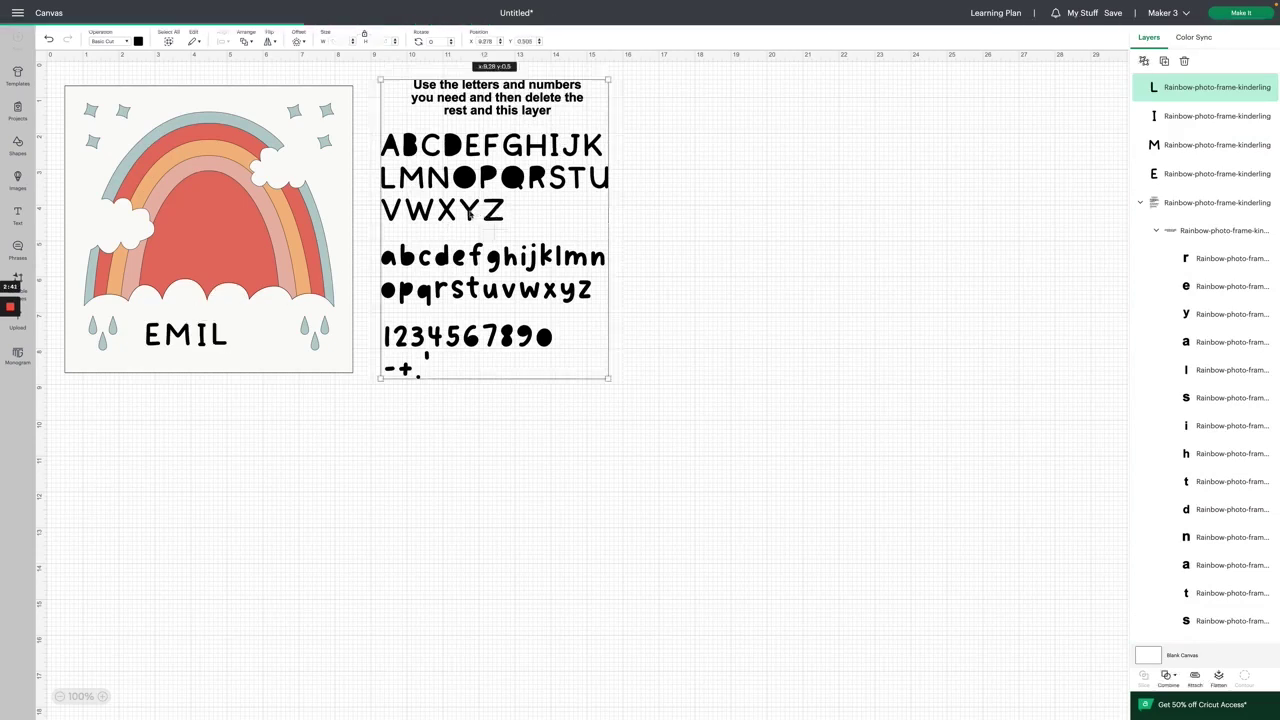
{"action": "key", "text": "ctrl+c"}
{"action": "key", "text": "ctrl+v"}
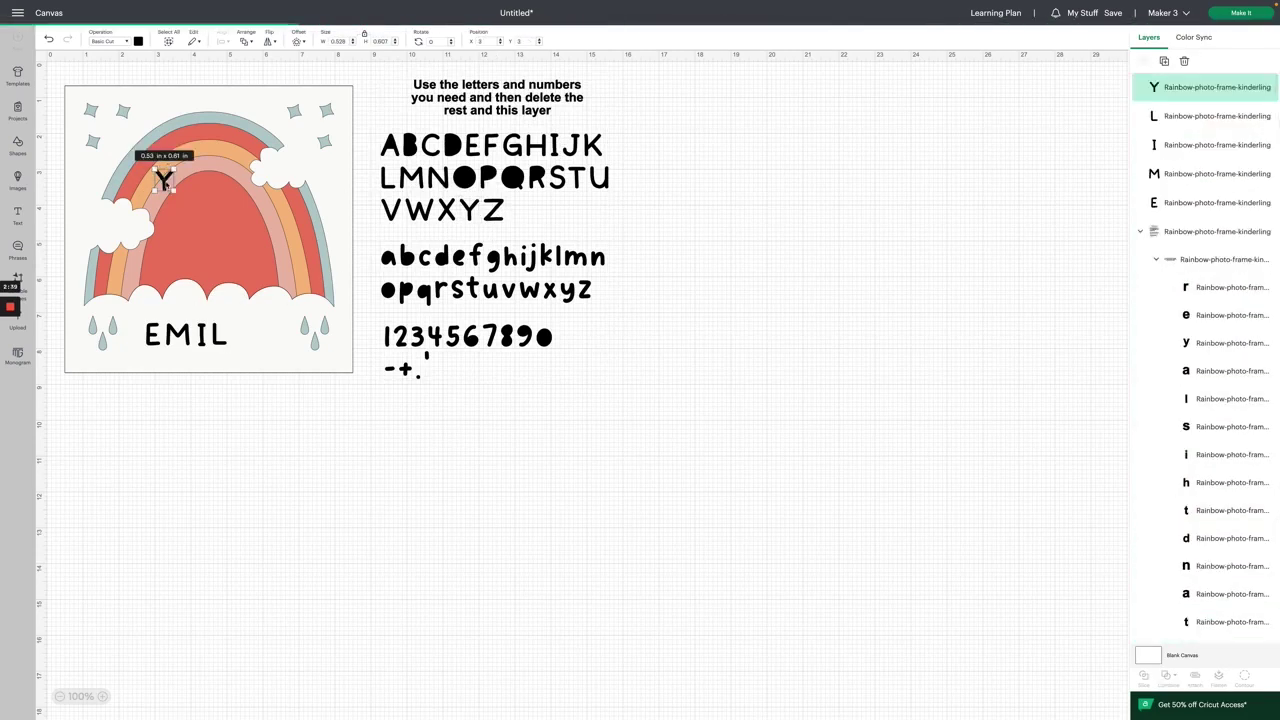
{"action": "left_click_drag", "start_coordinate": [165, 178], "coordinate": [237, 337]}
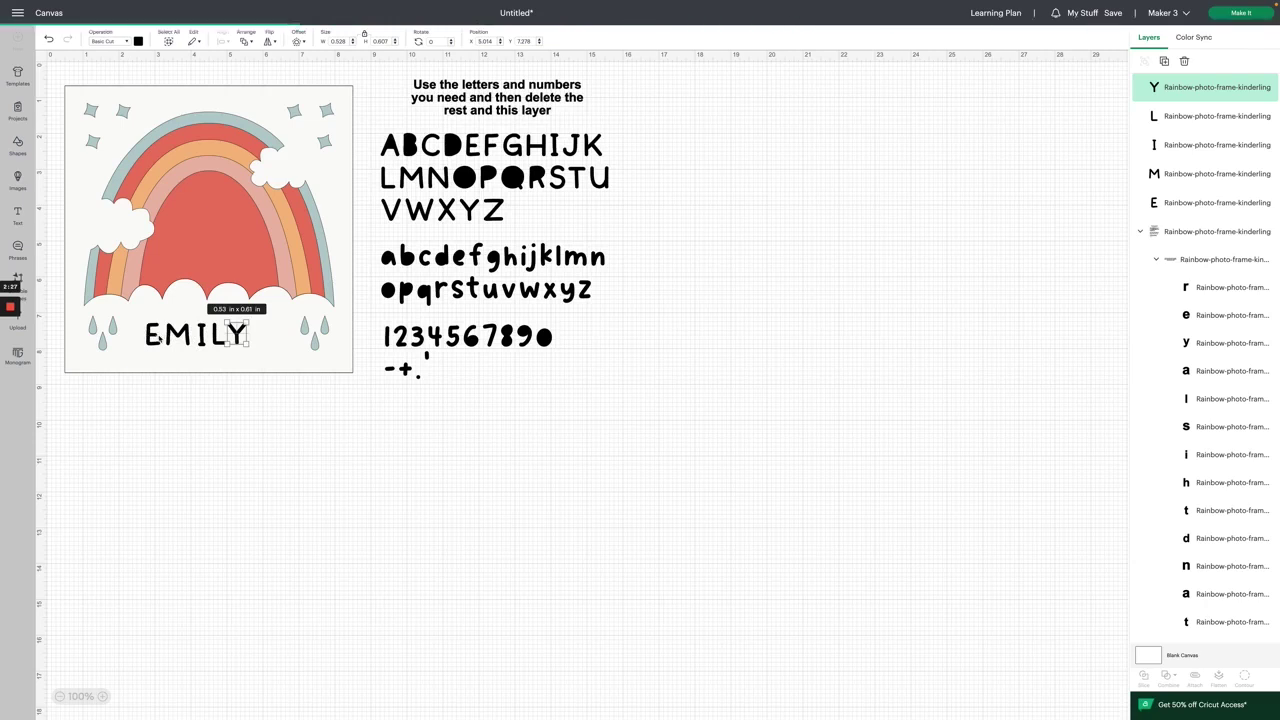
Select all five letters of the name and align them with Center Vertically.
{"action": "left_click", "coordinate": [215, 336], "text": "shift"}
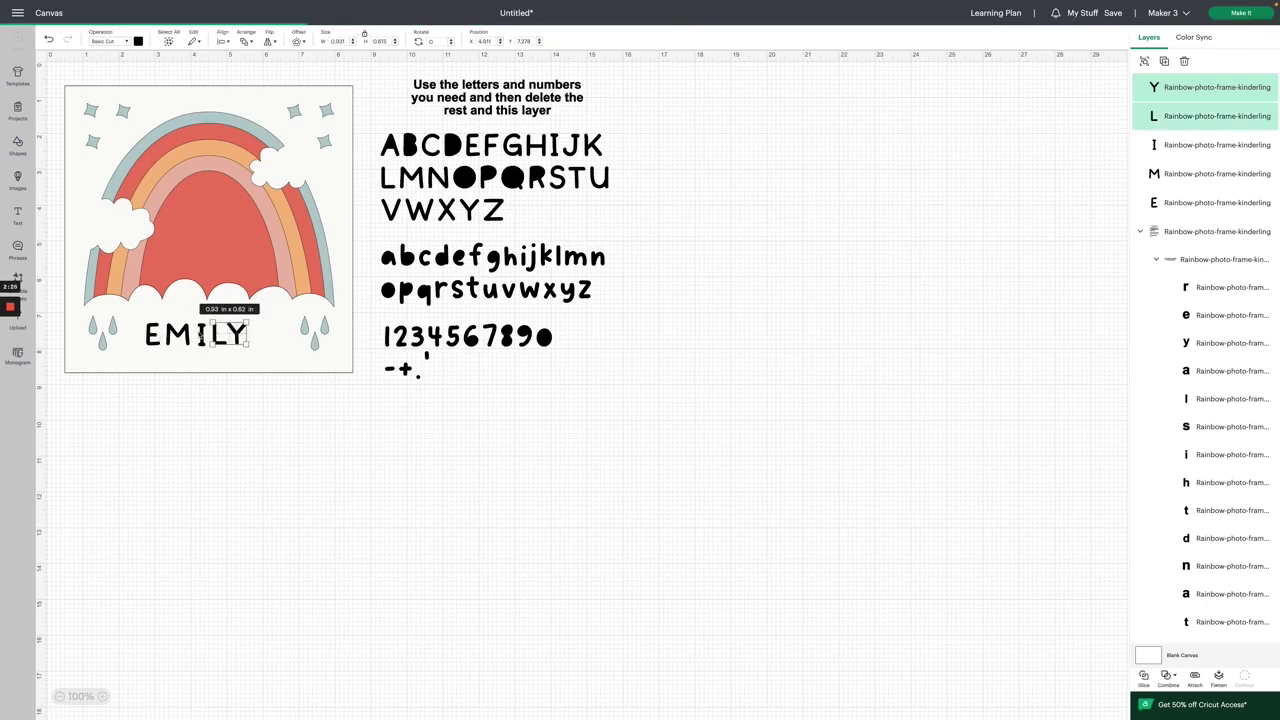
{"action": "left_click", "coordinate": [201, 336], "text": "shift"}
{"action": "left_click", "coordinate": [177, 336], "text": "shift"}
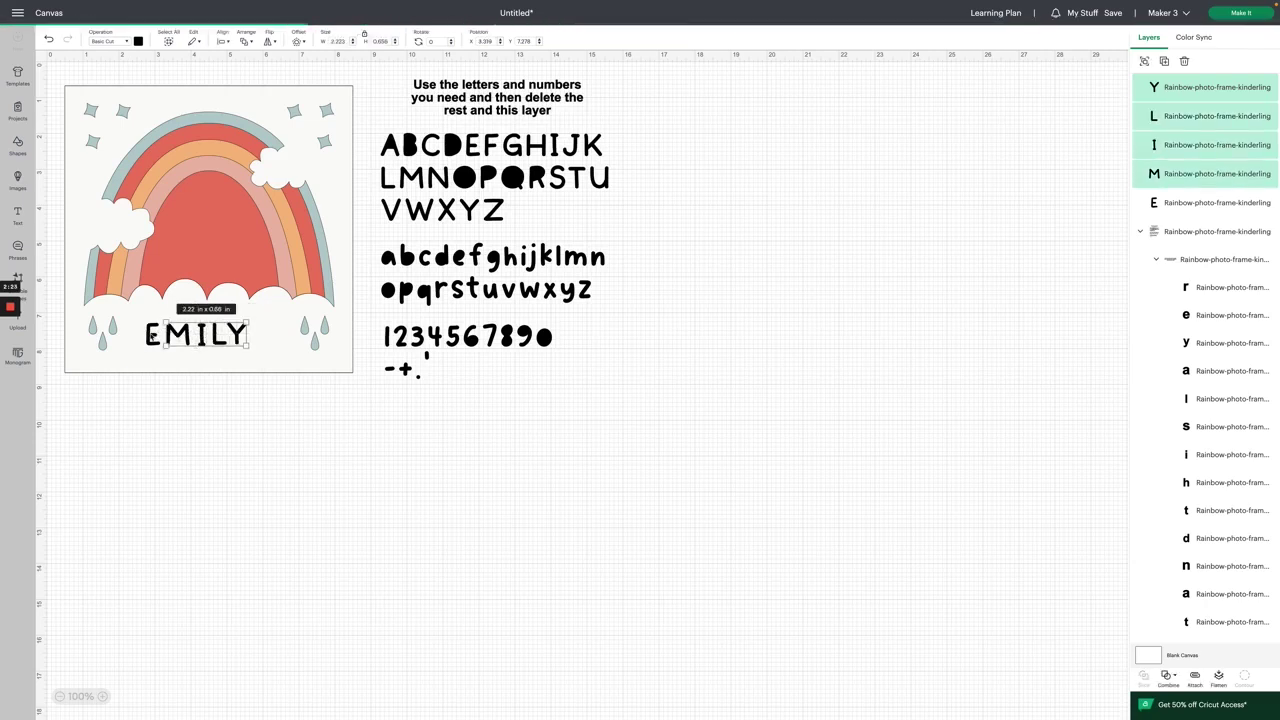
{"action": "left_click", "coordinate": [152, 336], "text": "shift"}
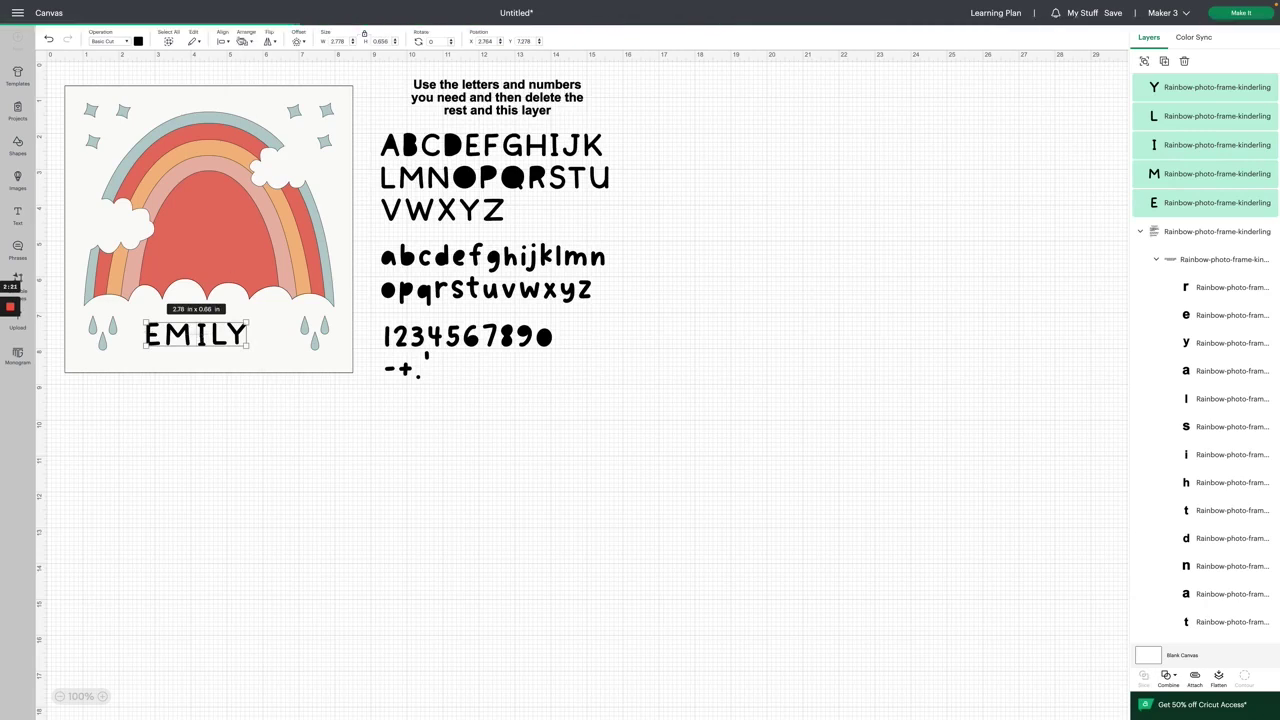
{"action": "left_click", "coordinate": [224, 41]}
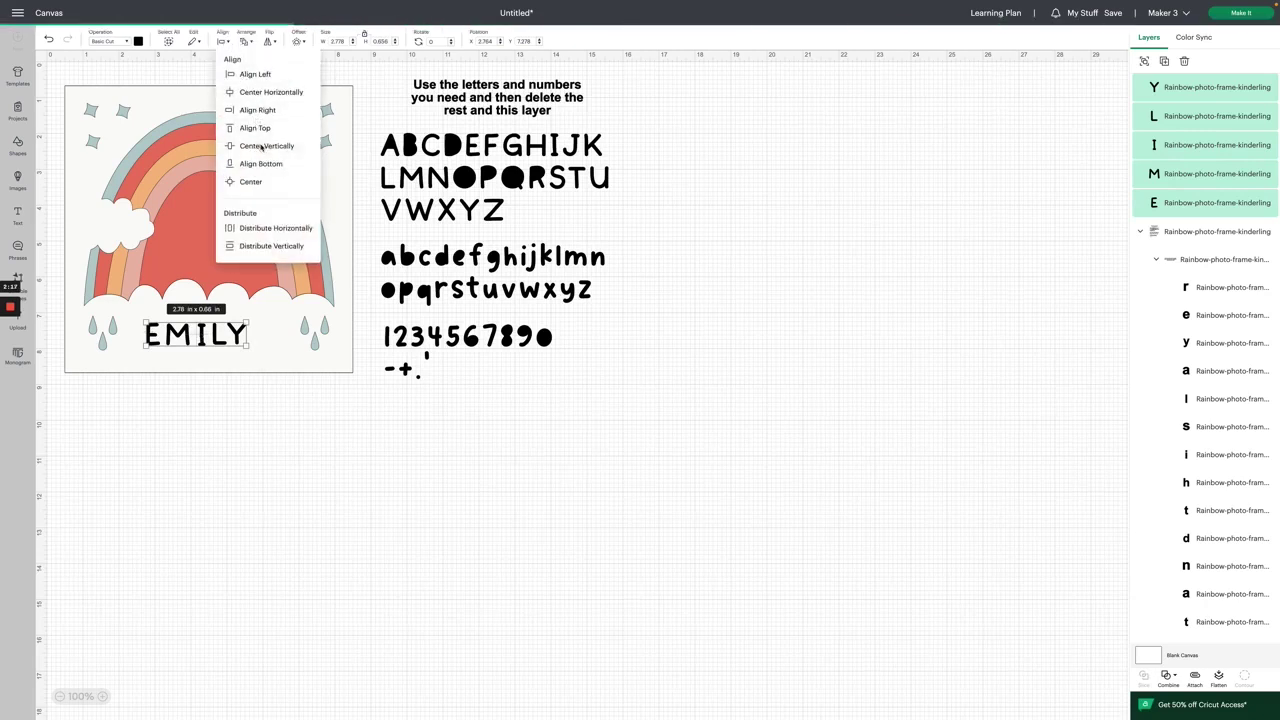
{"action": "left_click", "coordinate": [260, 146]}
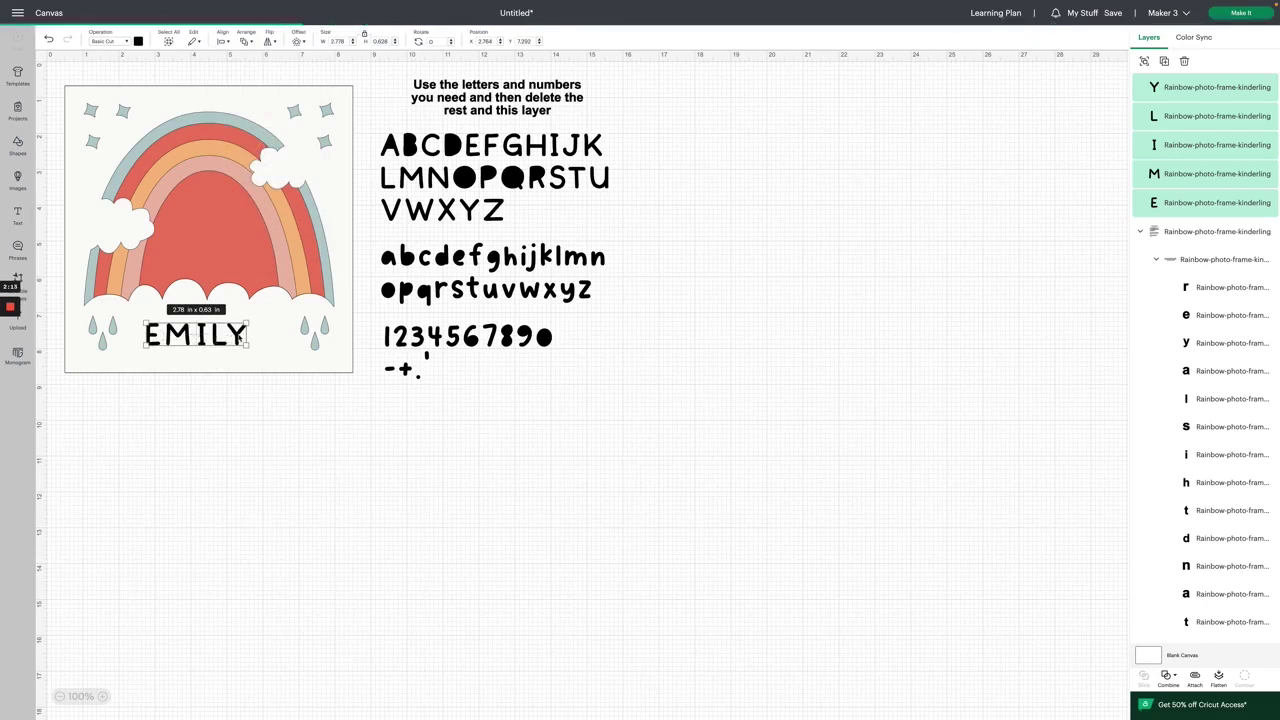
Tighten the name's letter spacing by nudging the Y slightly left and the M and E slightly right.
{"action": "left_click", "coordinate": [246, 380]}
{"action": "left_click", "coordinate": [238, 338]}
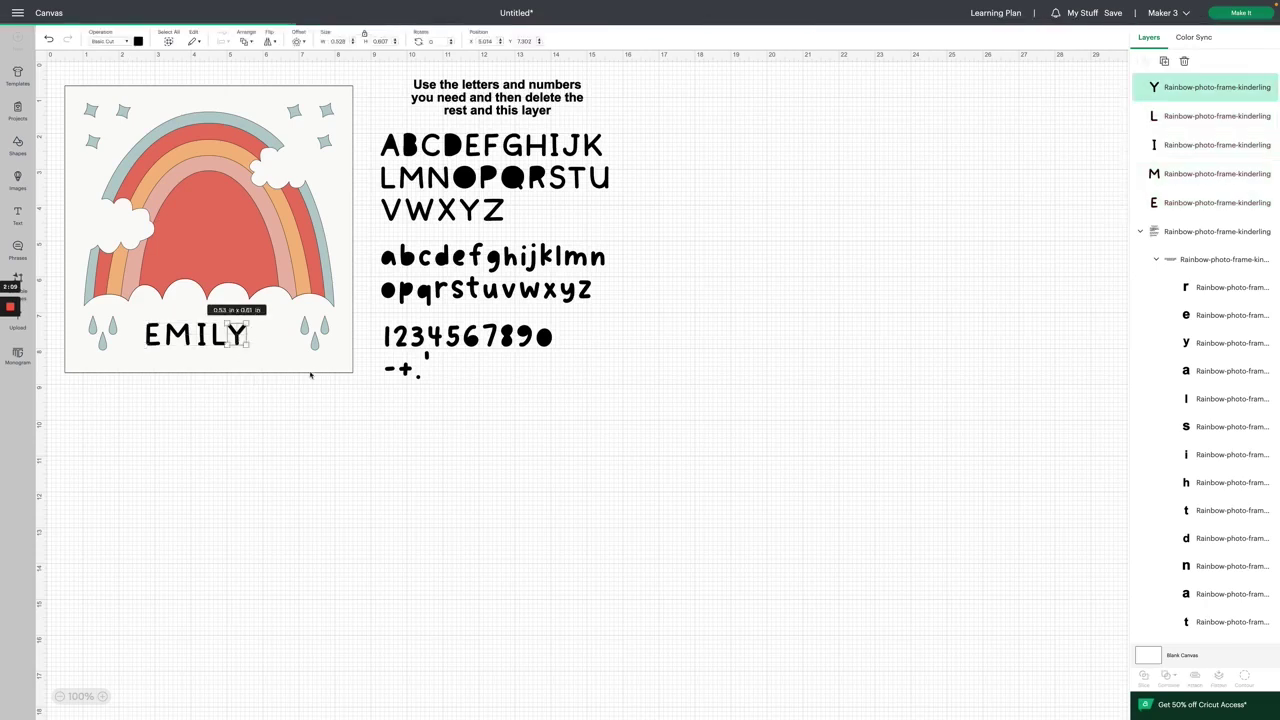
{"action": "key", "text": "Left"}
{"action": "key", "text": "Left"}
{"action": "left_click", "coordinate": [178, 335]}
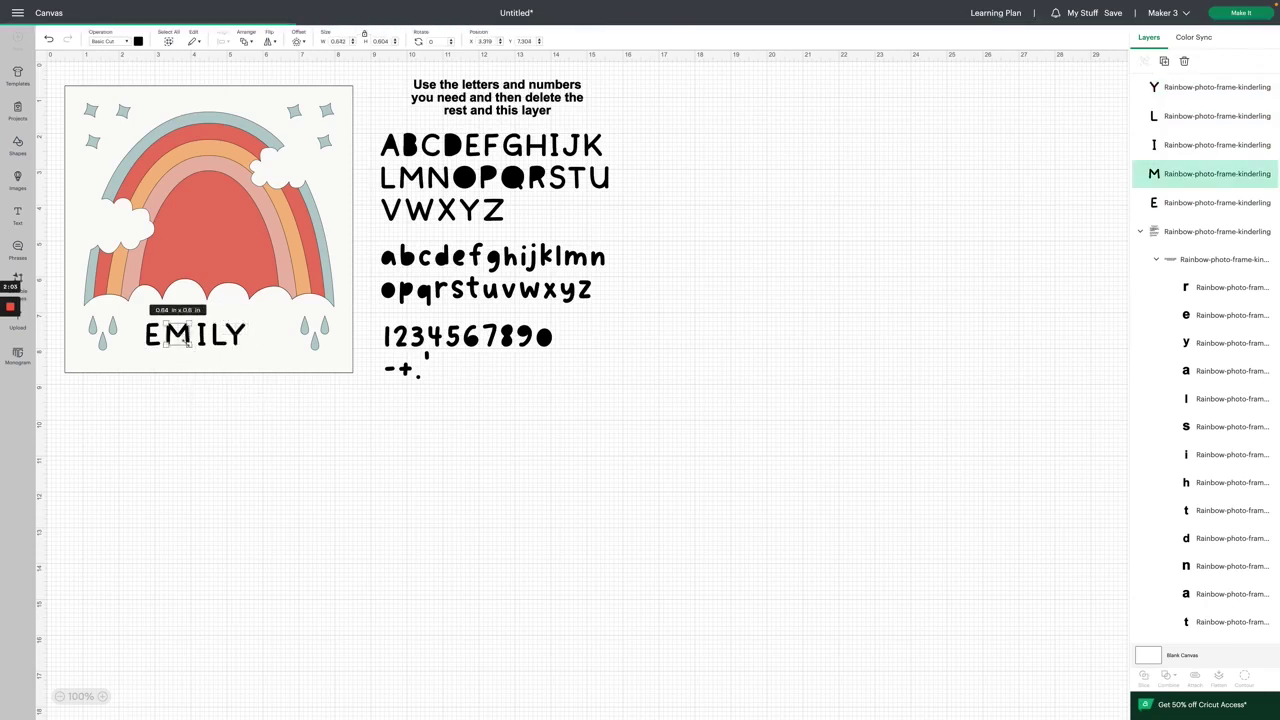
{"action": "key", "text": "Right"}
{"action": "left_click", "coordinate": [155, 343]}
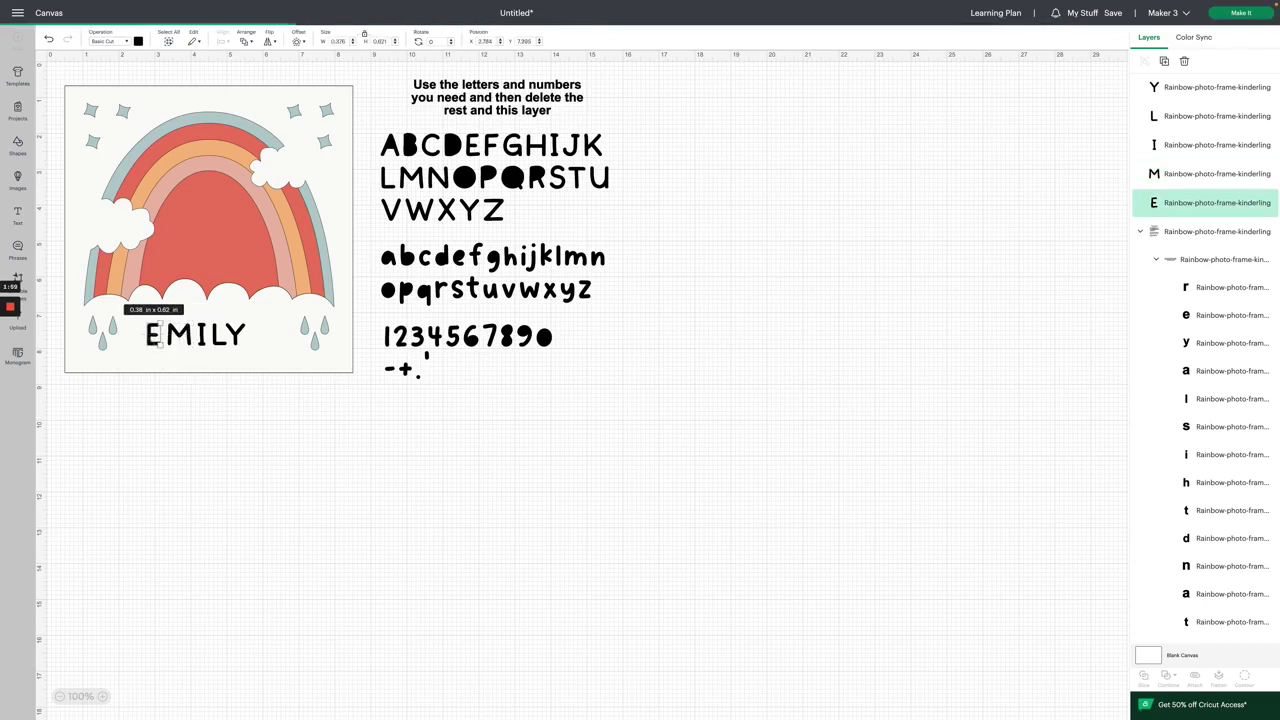
{"action": "left_click", "coordinate": [236, 402]}
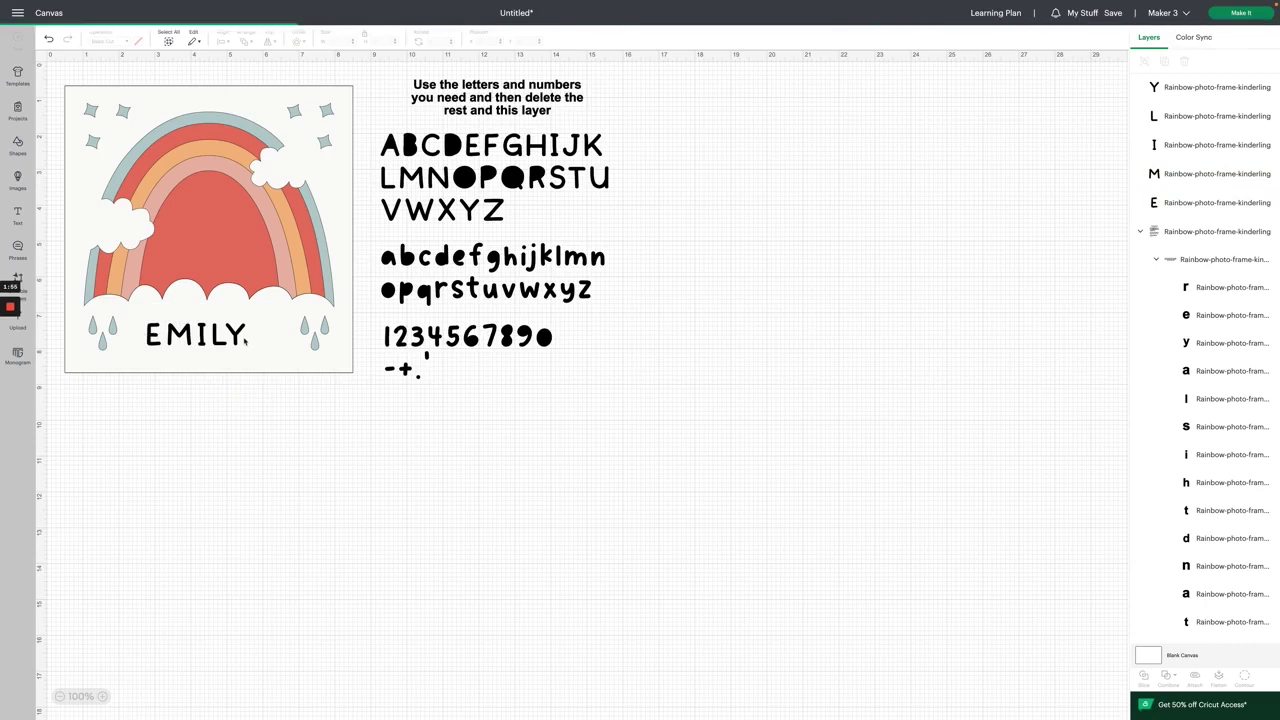
{"action": "left_click", "coordinate": [155, 338]}
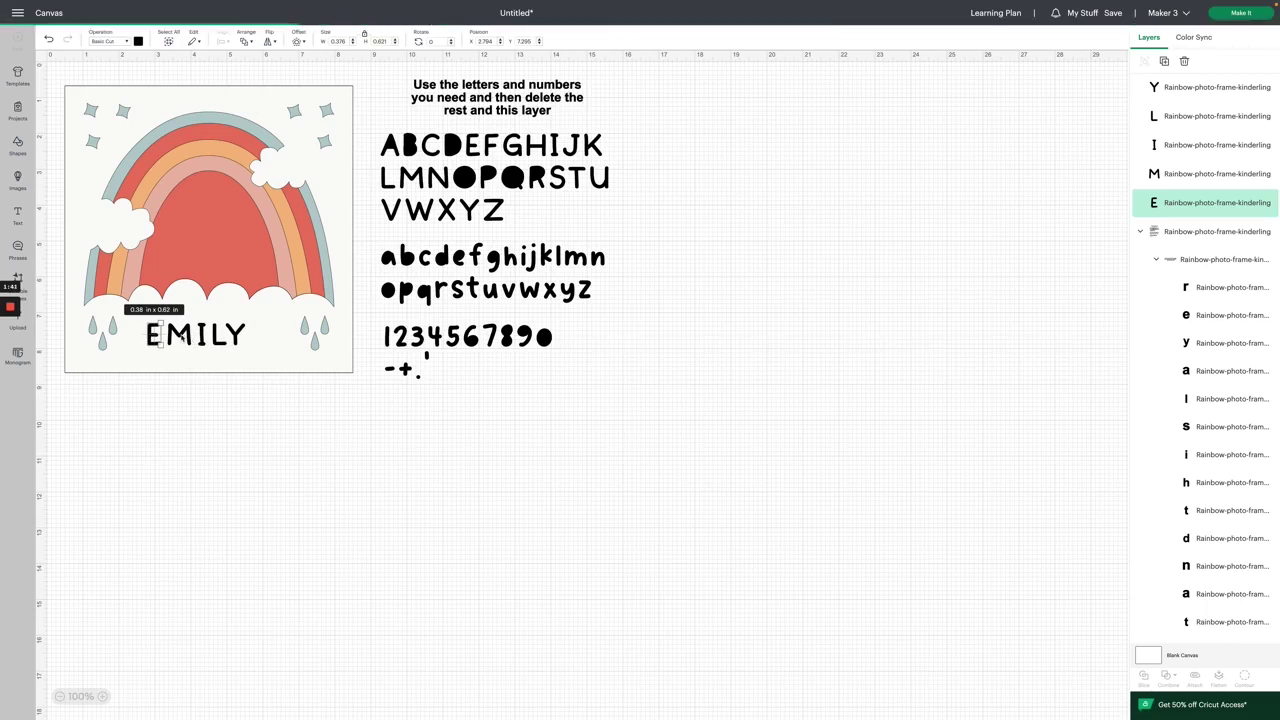
Select all five letters of the name and combine them with Unite.
{"action": "left_click", "coordinate": [177, 336], "text": "shift"}
{"action": "left_click", "coordinate": [204, 338], "text": "shift"}
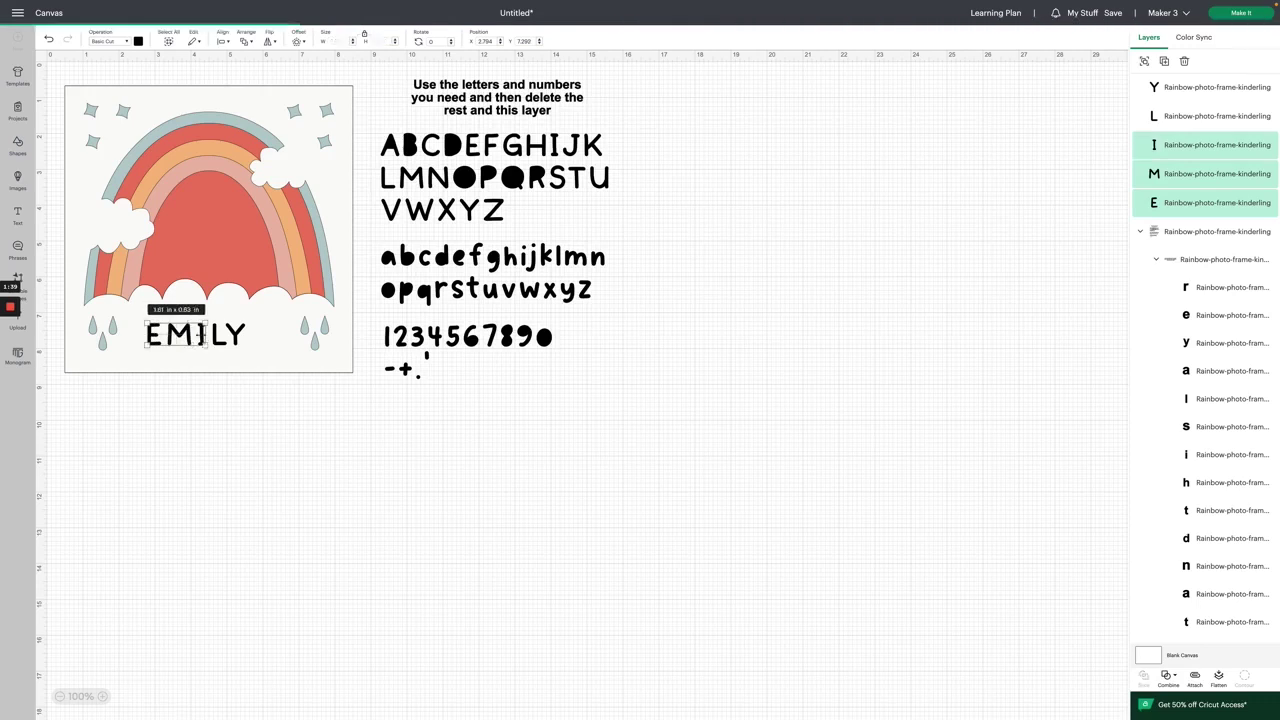
{"action": "left_click", "coordinate": [226, 338], "text": "shift"}
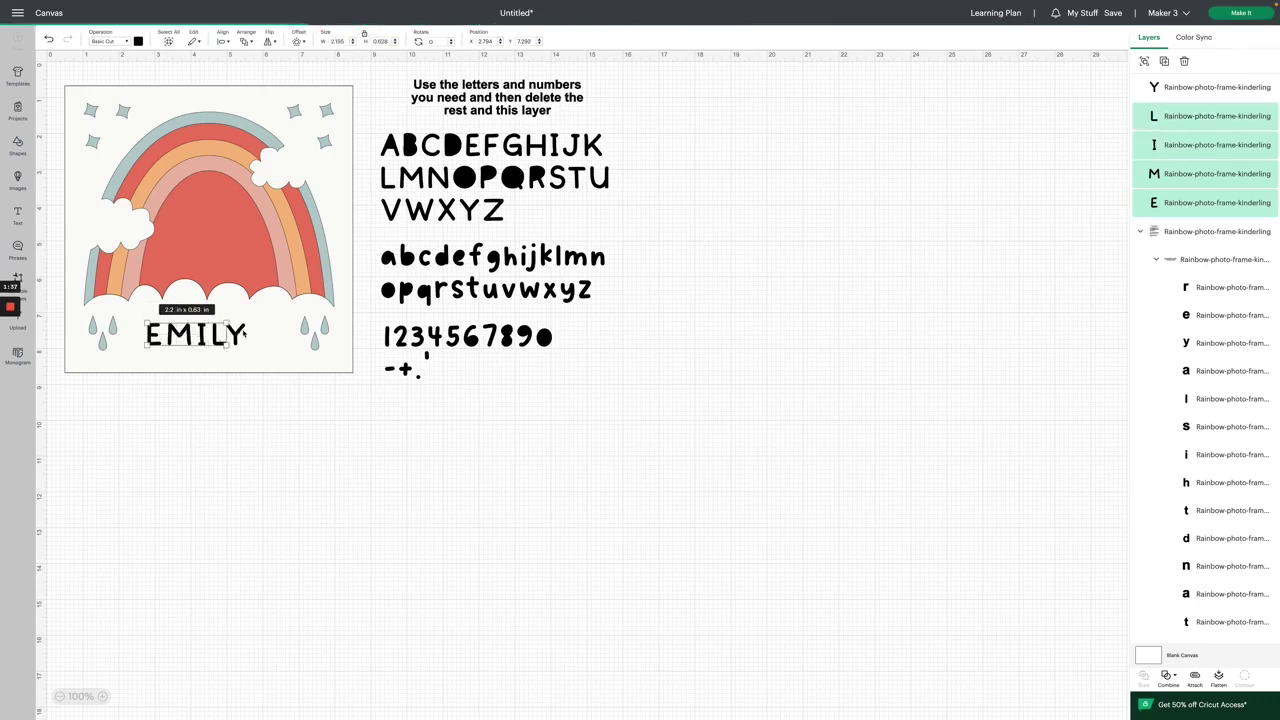
{"action": "left_click", "coordinate": [240, 333], "text": "shift"}
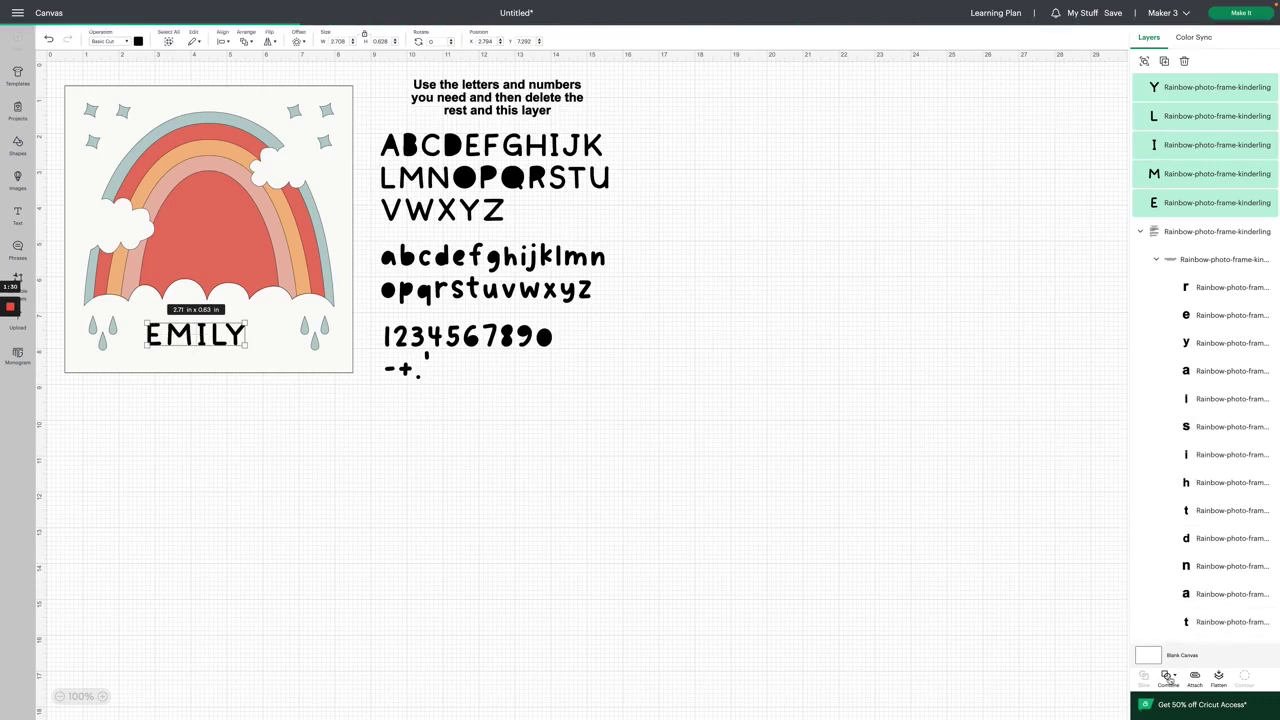
{"action": "left_click", "coordinate": [1175, 678]}
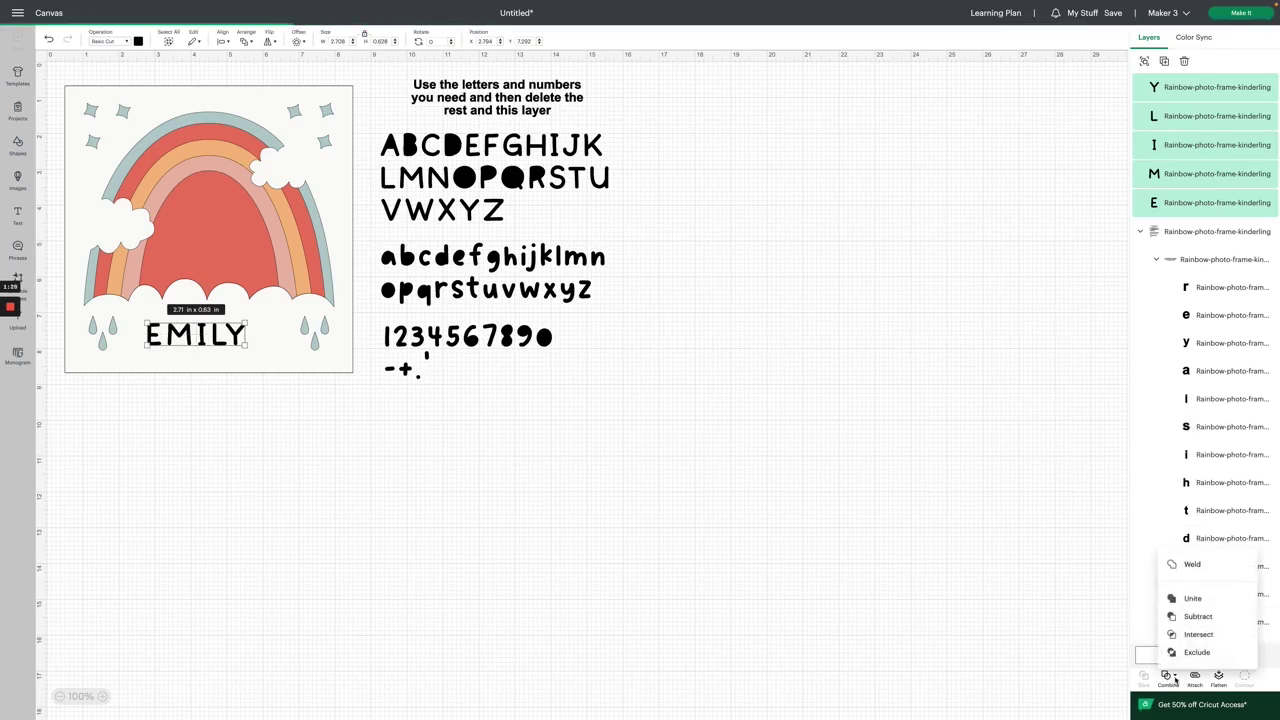
{"action": "left_click", "coordinate": [1194, 598]}
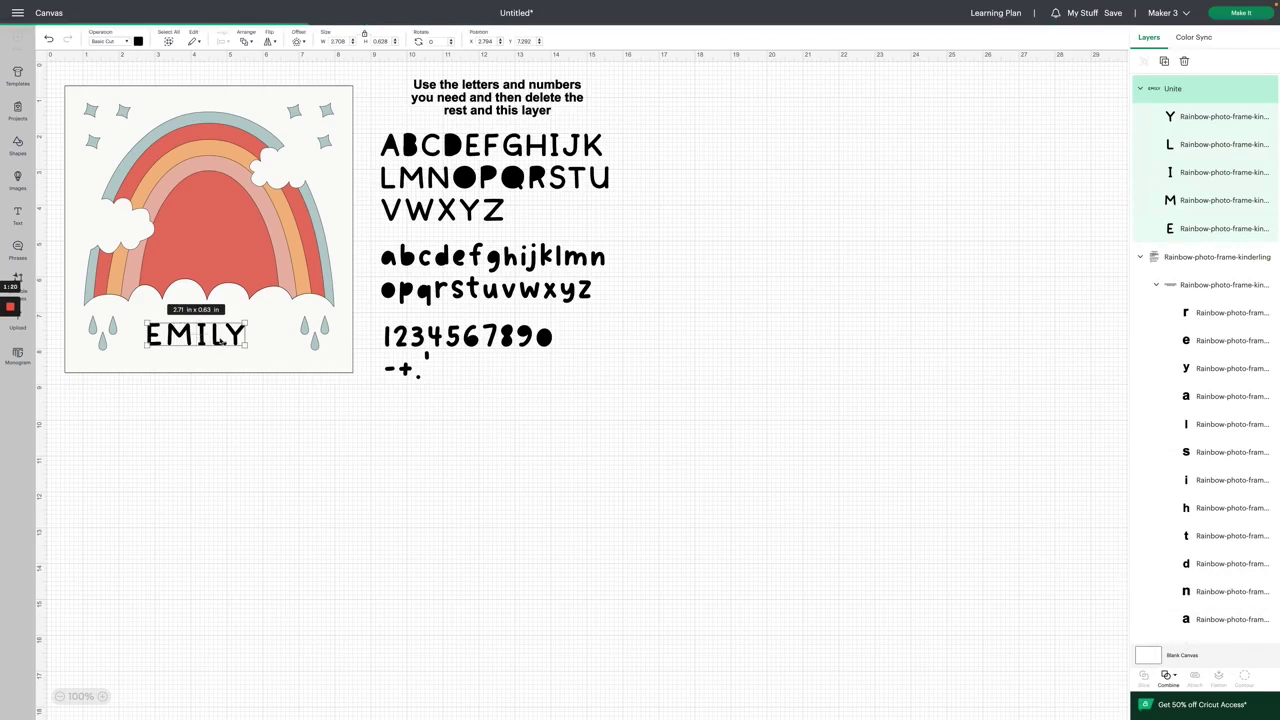
Select the whole frame together with the united name and align them with Center Horizontally.
{"action": "left_click", "coordinate": [212, 99]}
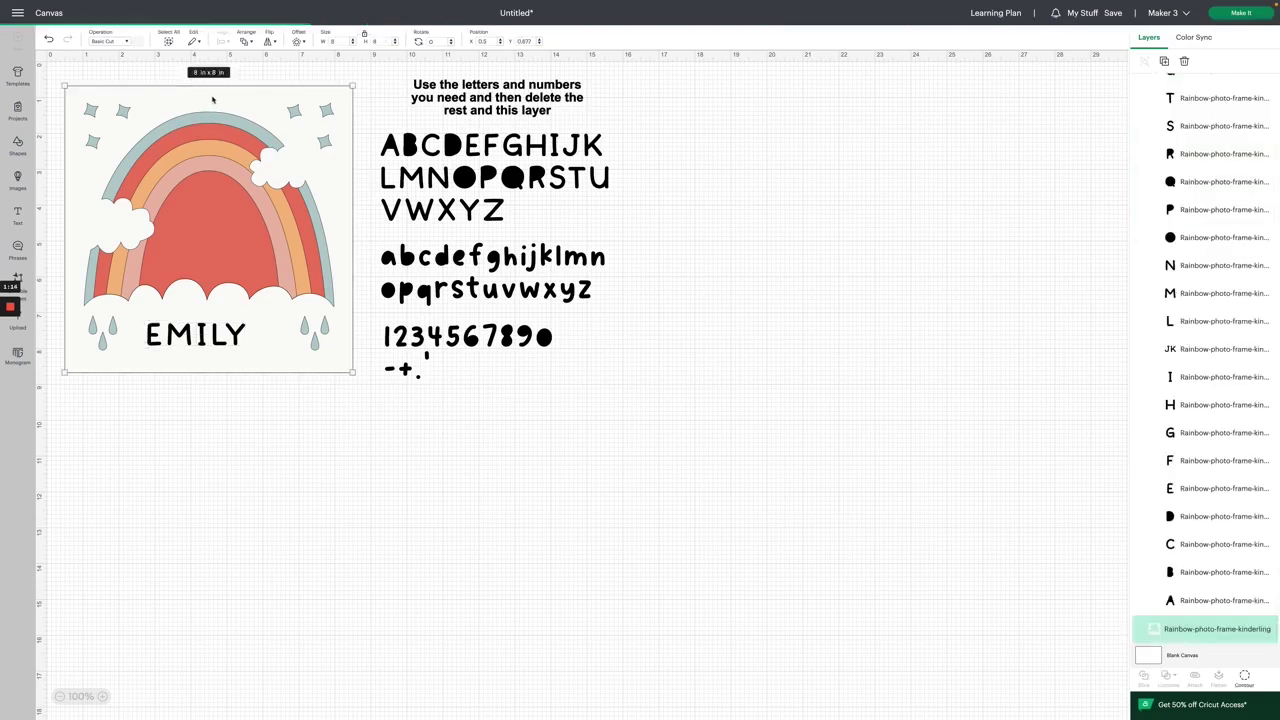
{"action": "left_click", "coordinate": [56, 74]}
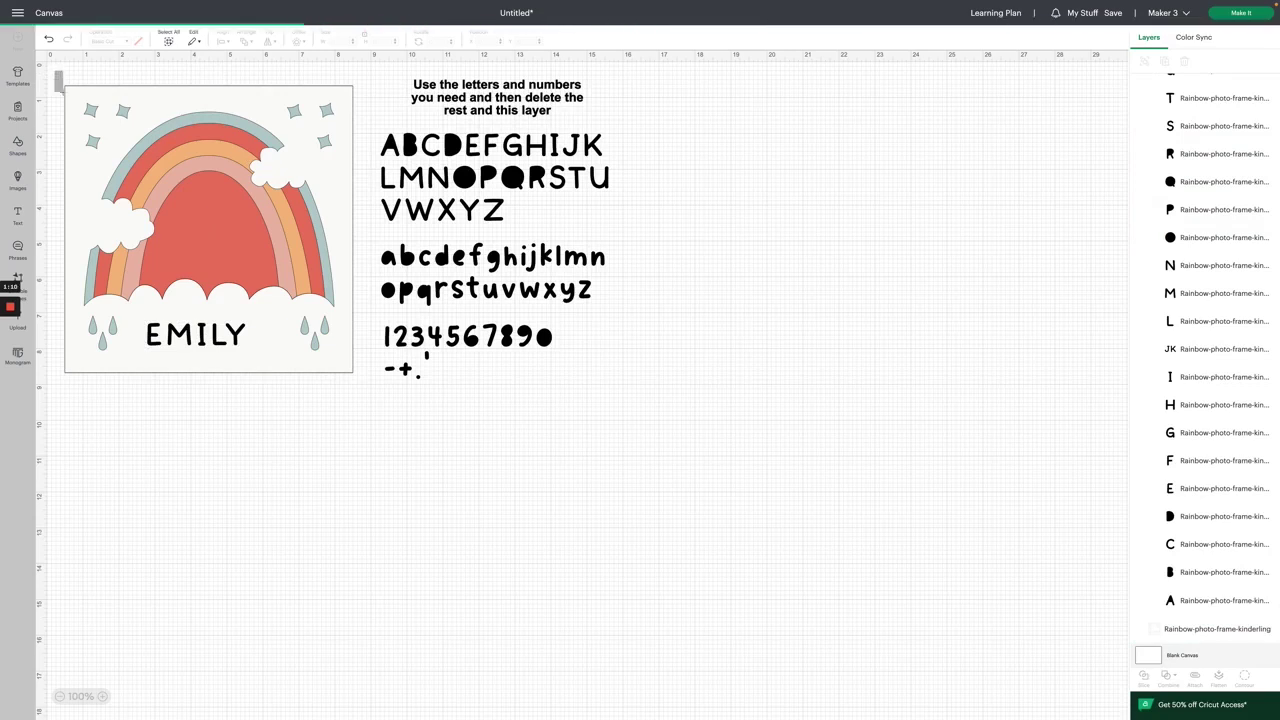
{"action": "left_click_drag", "start_coordinate": [56, 74], "coordinate": [364, 390]}
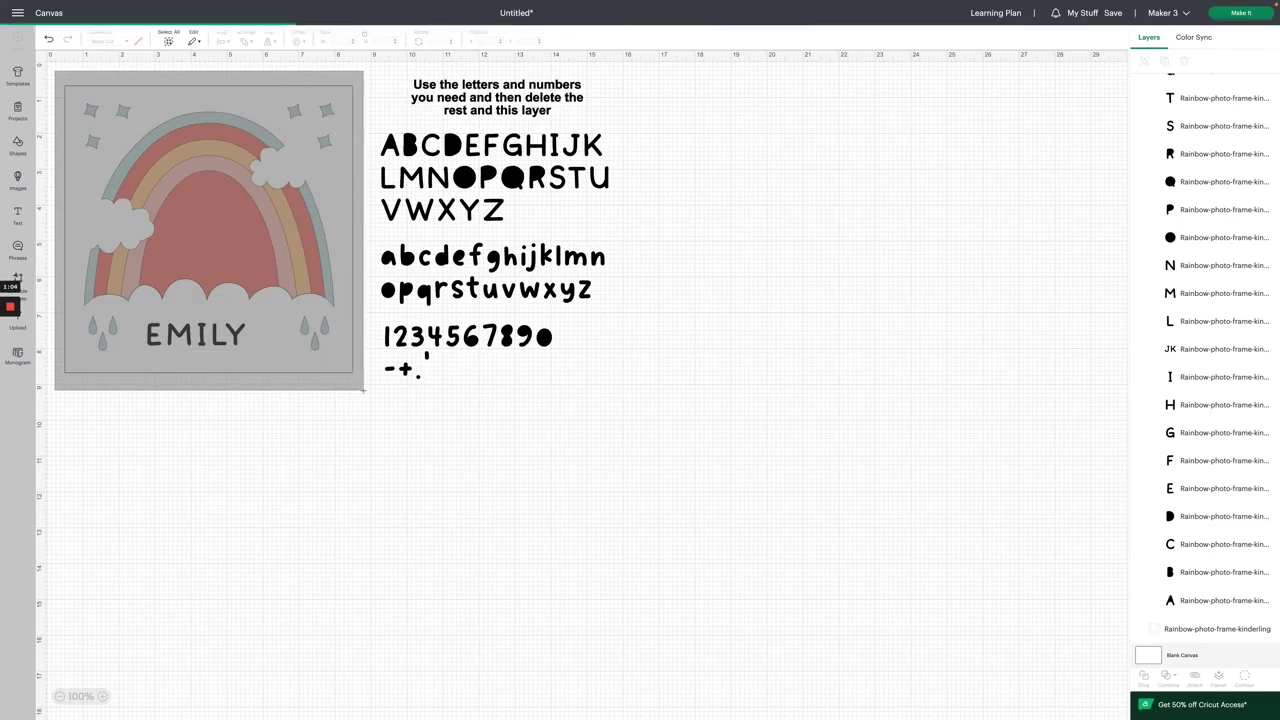
{"action": "left_click_drag", "start_coordinate": [364, 390], "coordinate": [364, 390]}
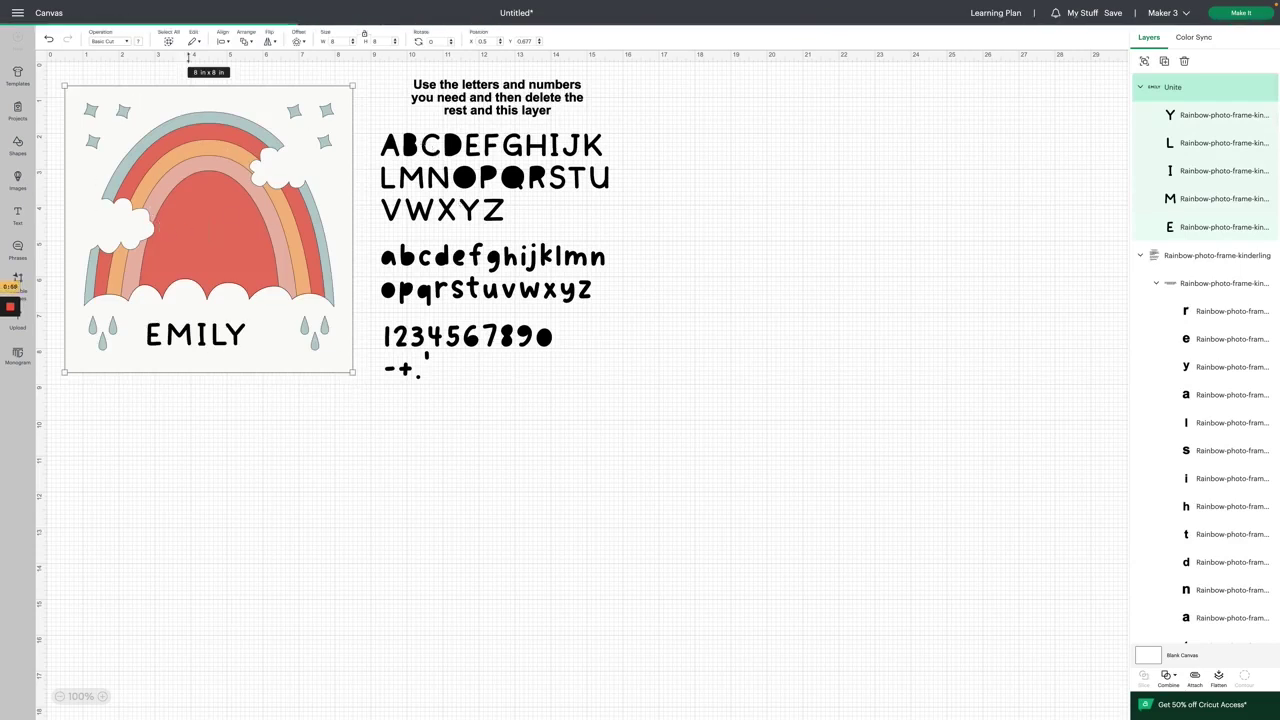
{"action": "left_click", "coordinate": [223, 42]}
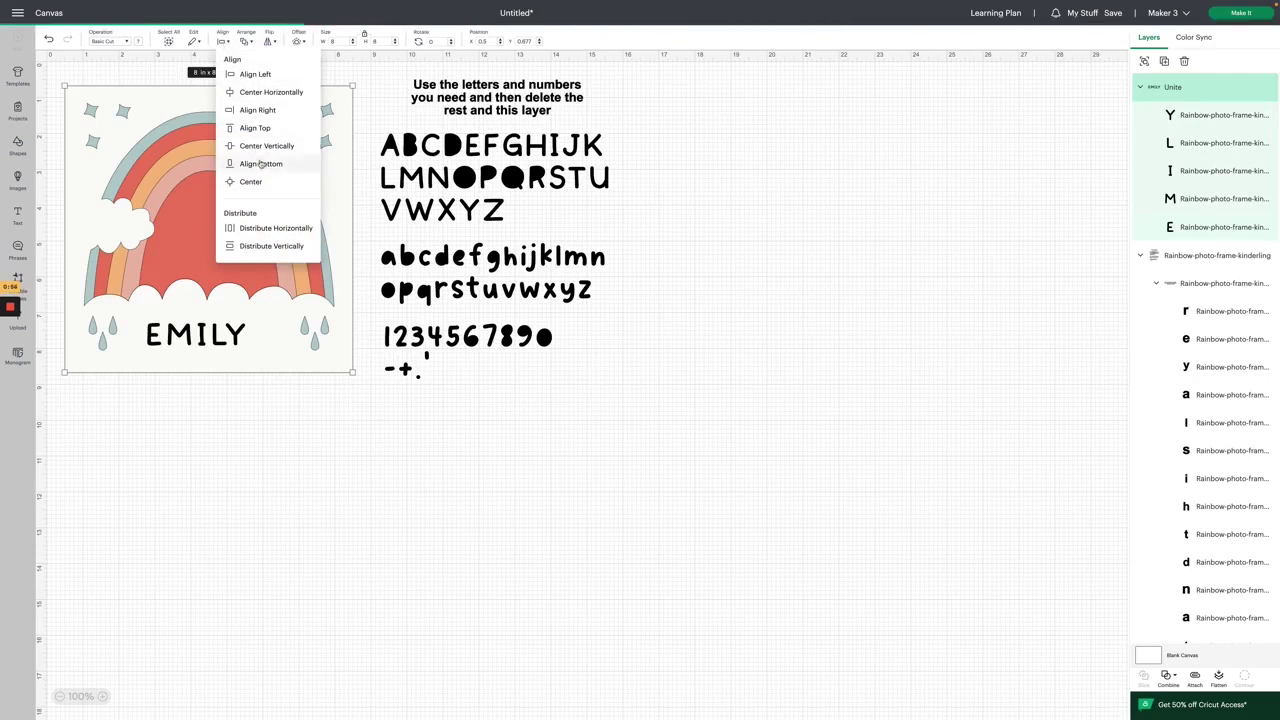
{"action": "left_click", "coordinate": [258, 93]}
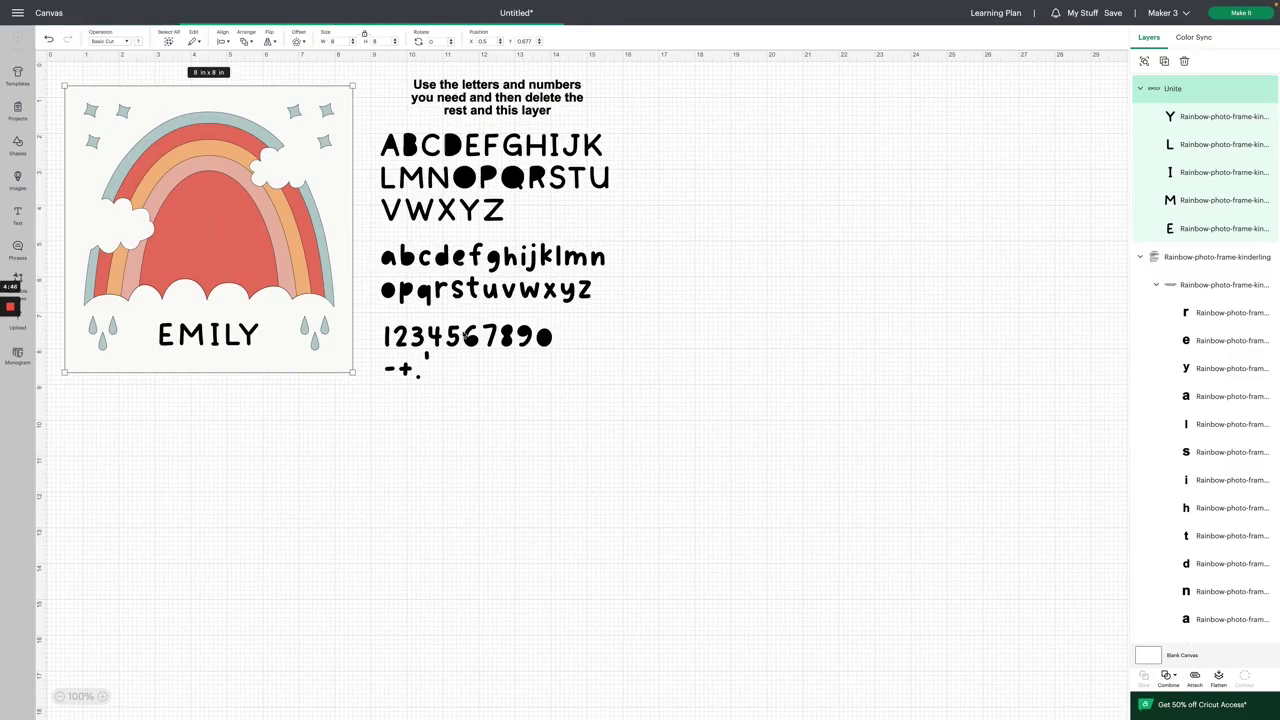
Place copies of the number 6 and the lowercase l side by side on the rainbow's left cloud.
{"action": "left_click", "coordinate": [468, 340]}
{"action": "left_click", "coordinate": [470, 340]}
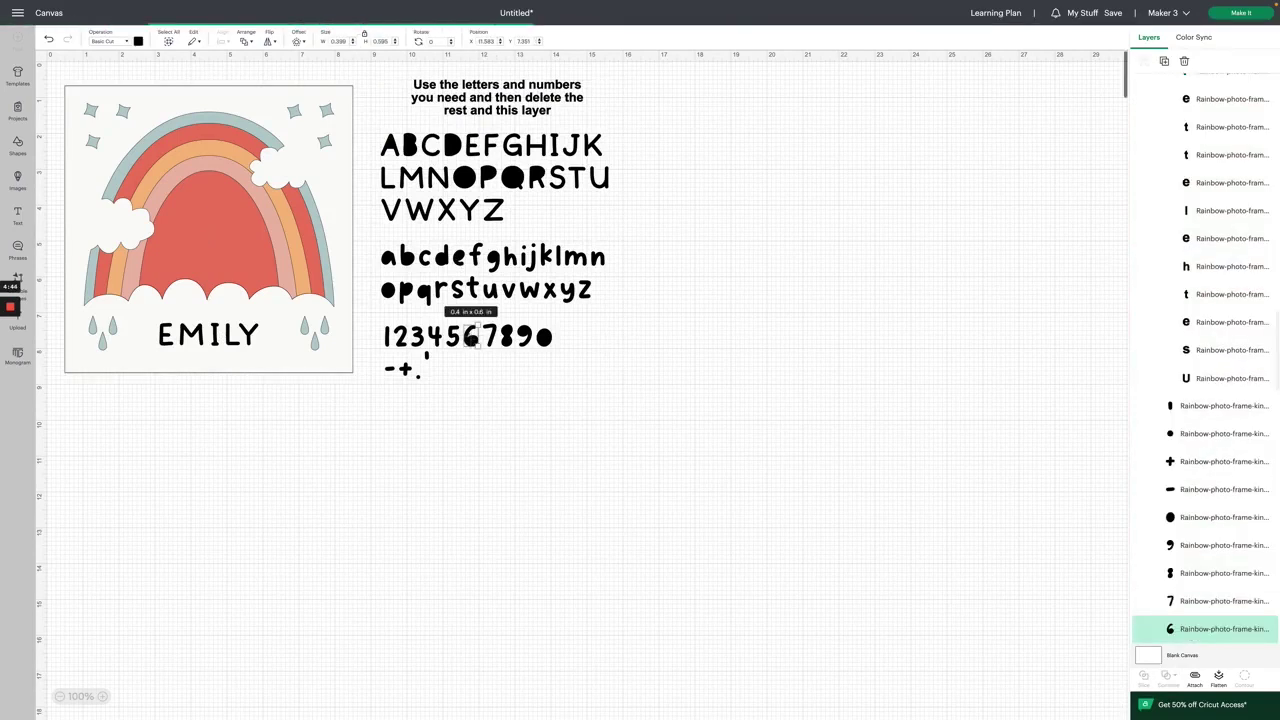
{"action": "left_click_drag", "start_coordinate": [470, 338], "coordinate": [98, 210]}
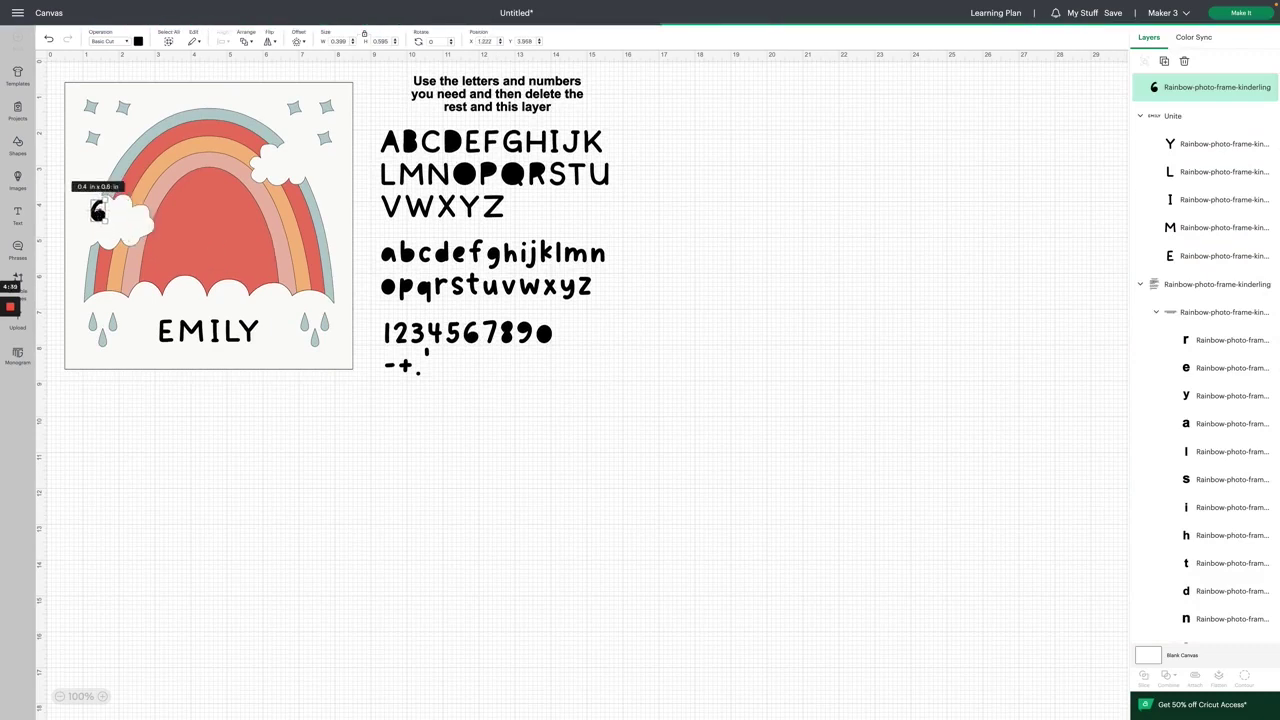
{"action": "left_click", "coordinate": [557, 253]}
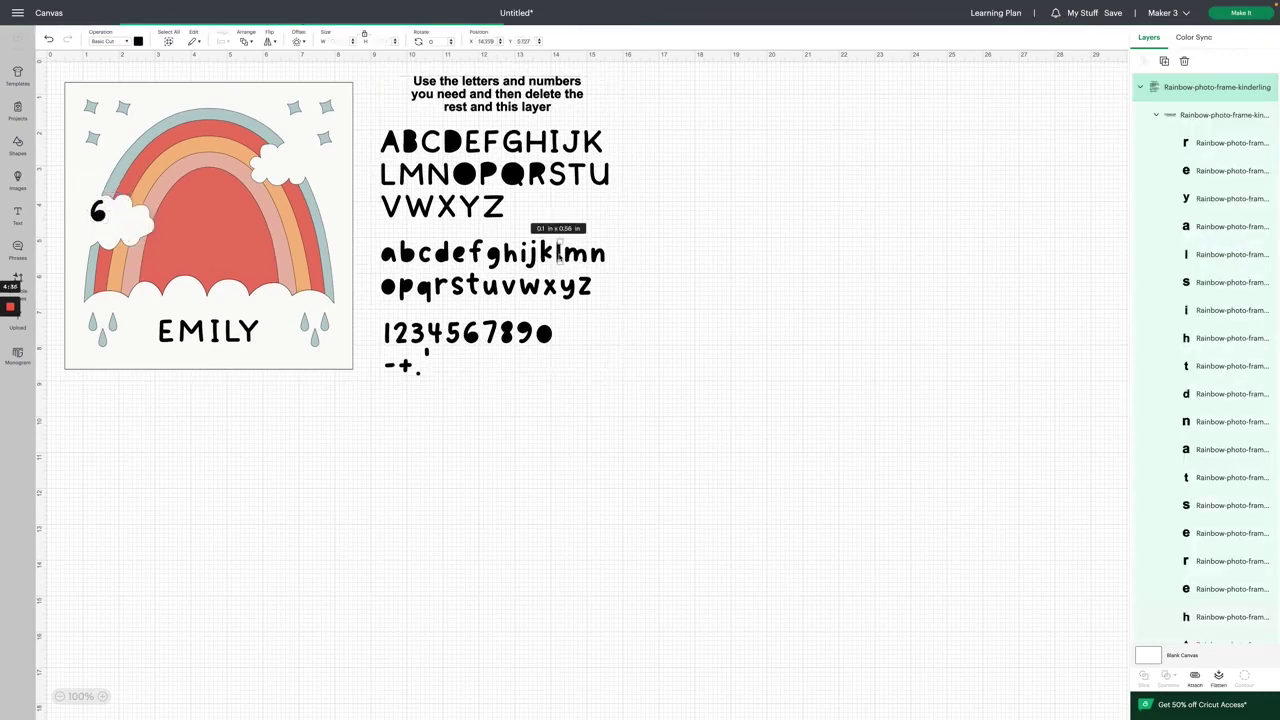
{"action": "key", "text": "ctrl+c"}
{"action": "key", "text": "ctrl+v"}
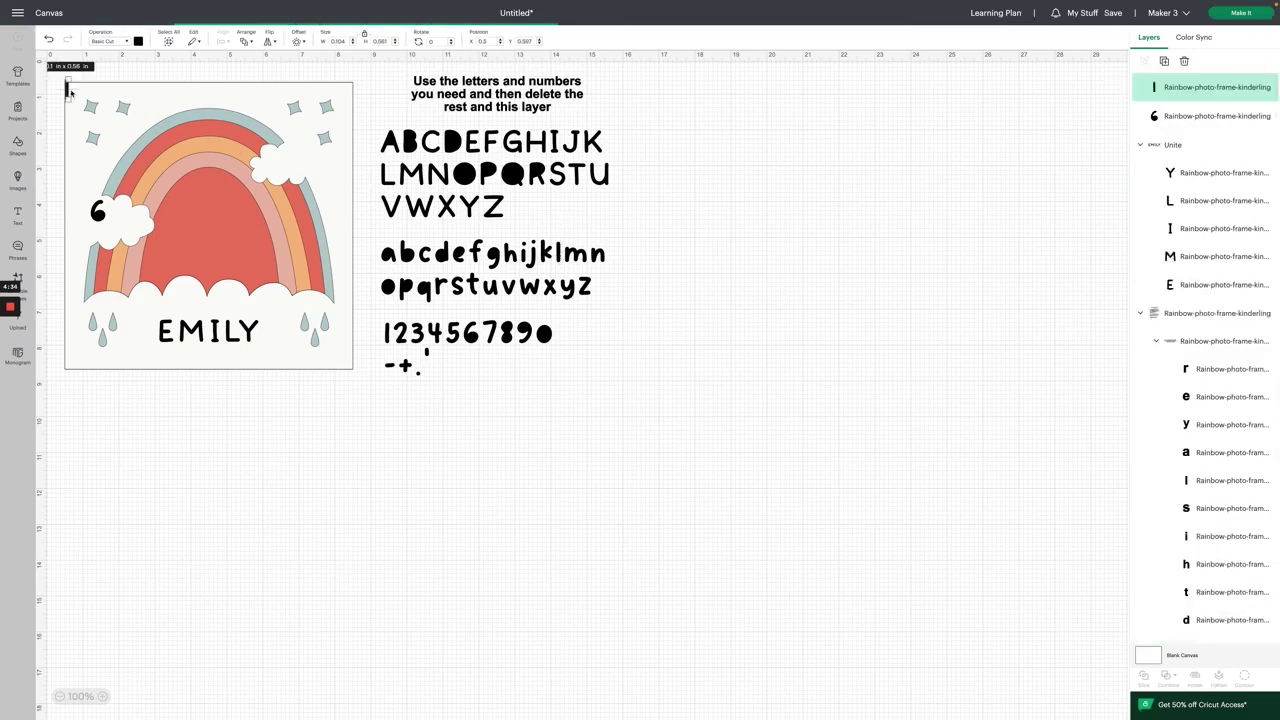
{"action": "left_click_drag", "start_coordinate": [70, 92], "coordinate": [114, 212]}
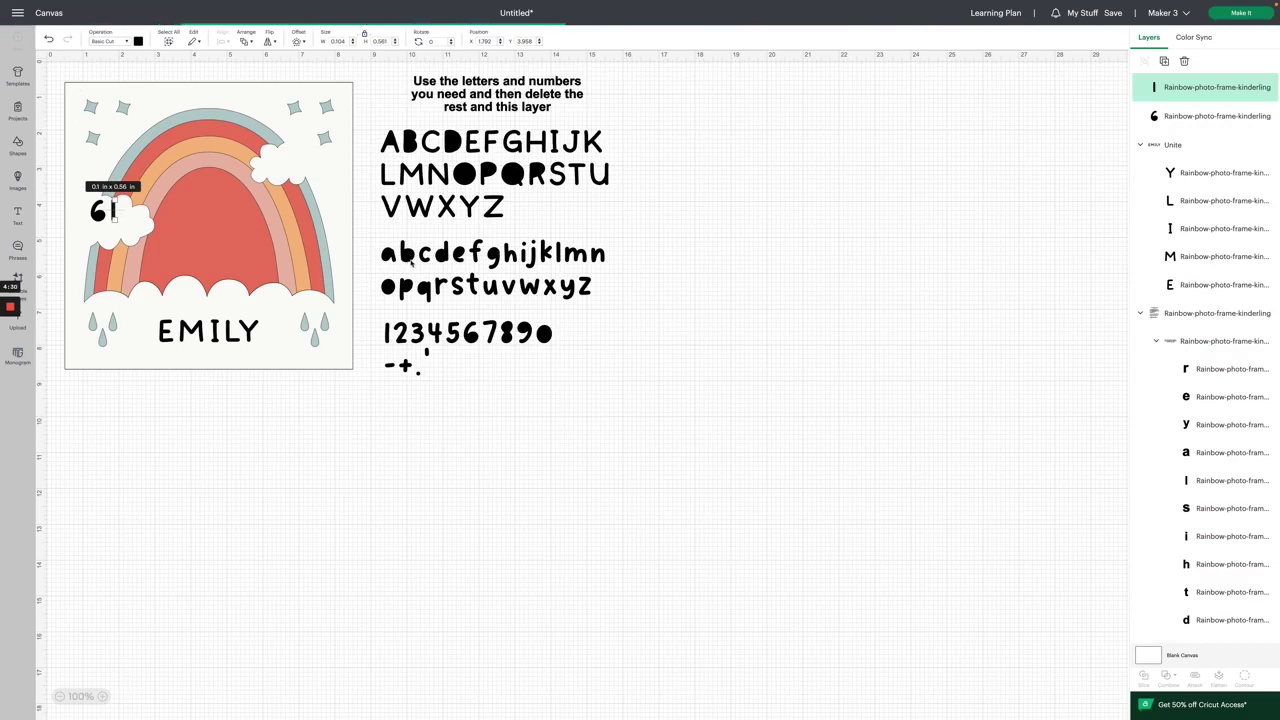
Place copies of the lowercase b and s after the l to complete 6lbs, undoing the accidental stretch of the b.
{"action": "left_click", "coordinate": [461, 289]}
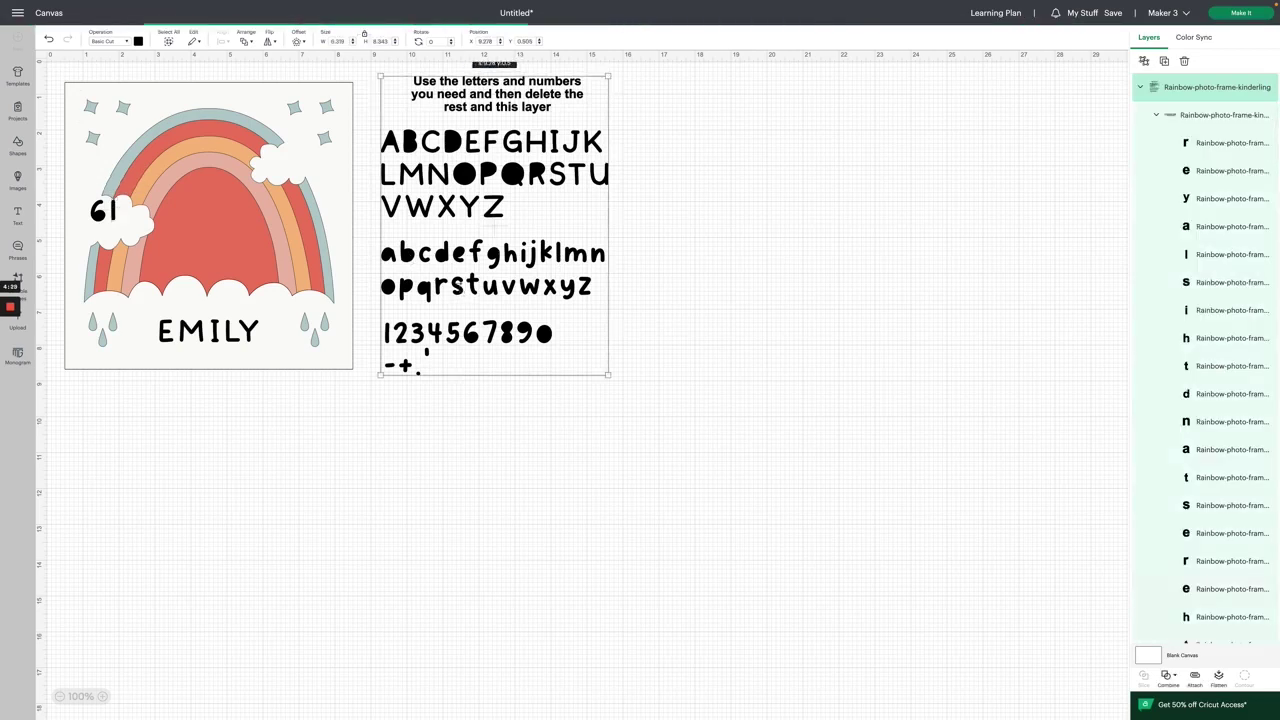
{"action": "left_click", "coordinate": [455, 255]}
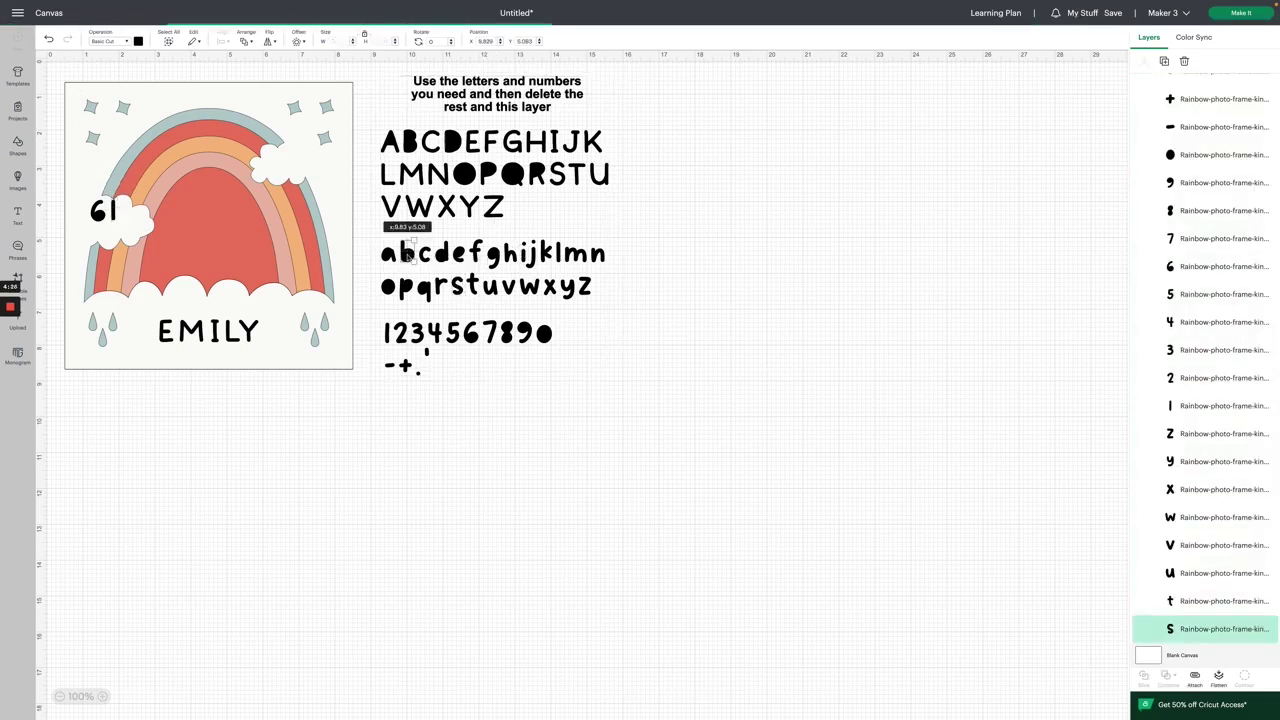
{"action": "left_click_drag", "start_coordinate": [408, 255], "coordinate": [104, 119]}
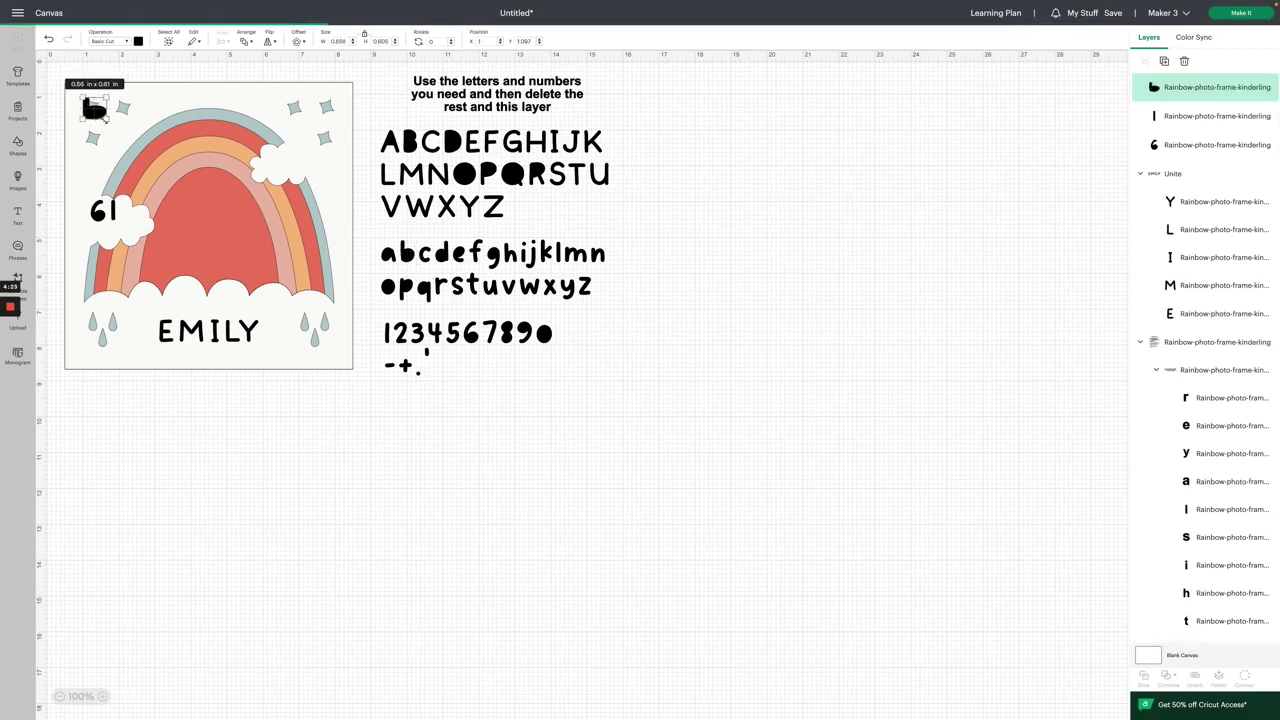
{"action": "left_click", "coordinate": [114, 118]}
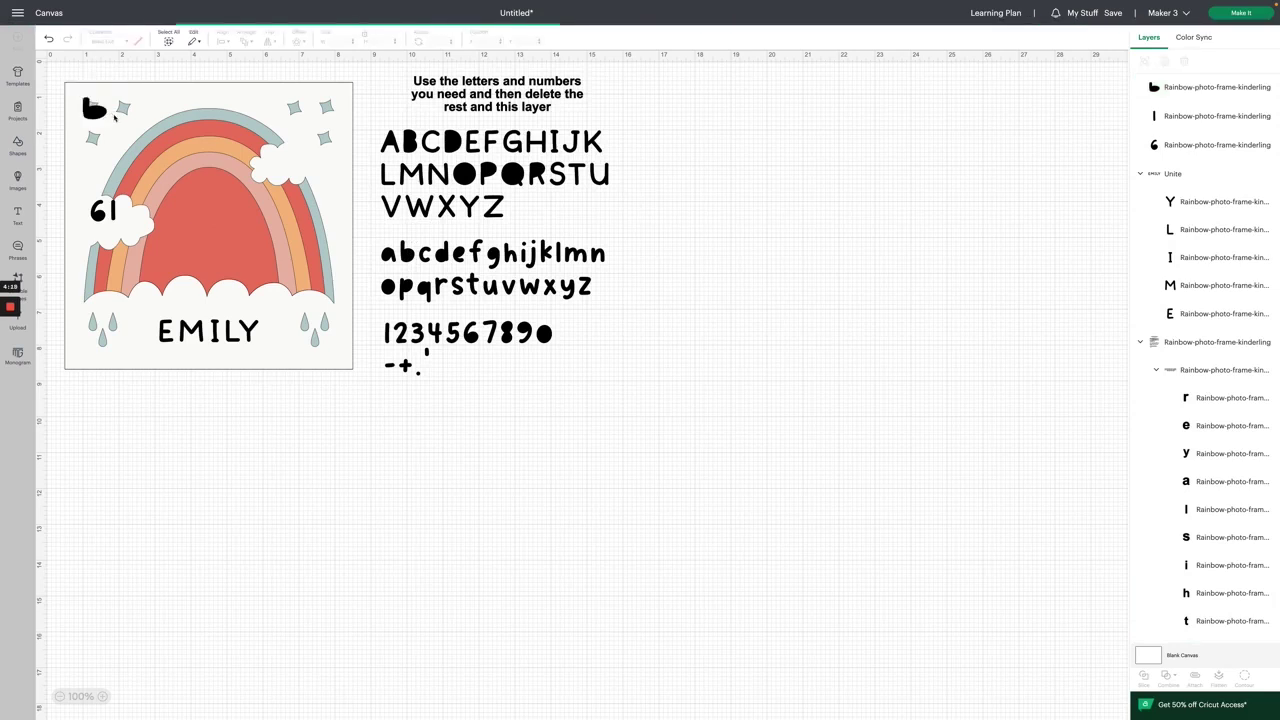
{"action": "key", "text": "ctrl+z"}
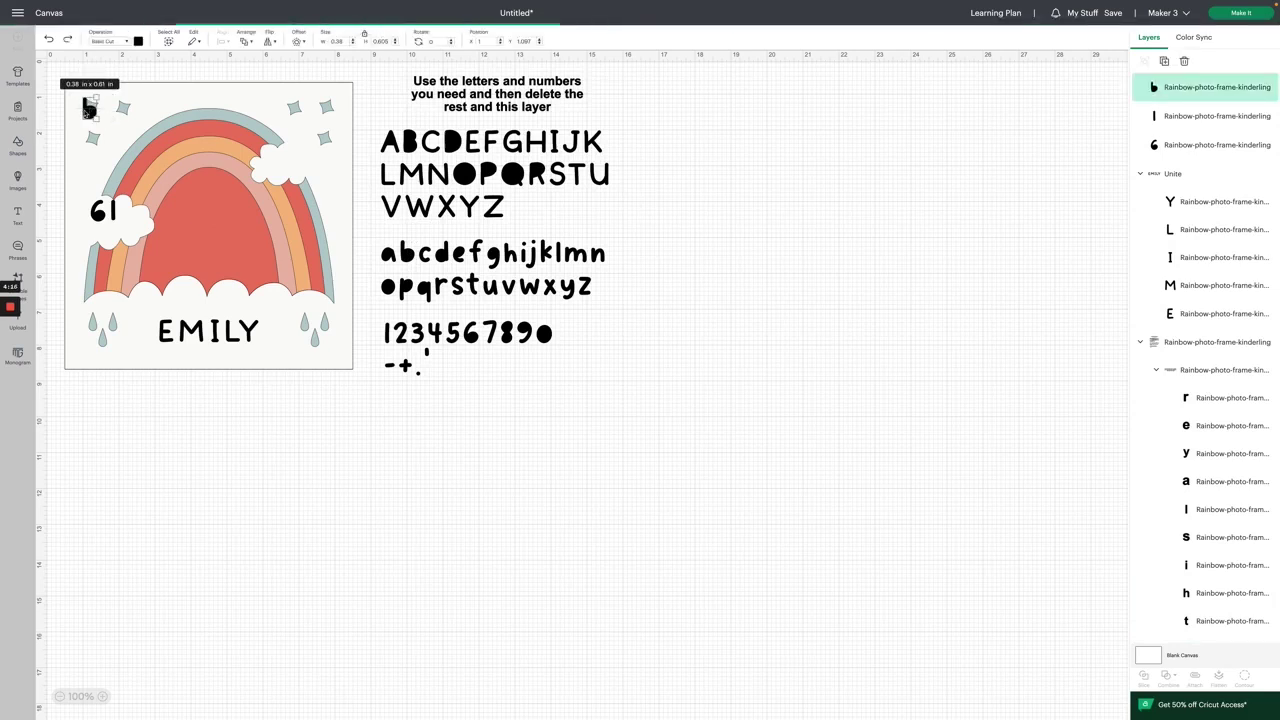
{"action": "left_click_drag", "start_coordinate": [88, 111], "coordinate": [128, 213]}
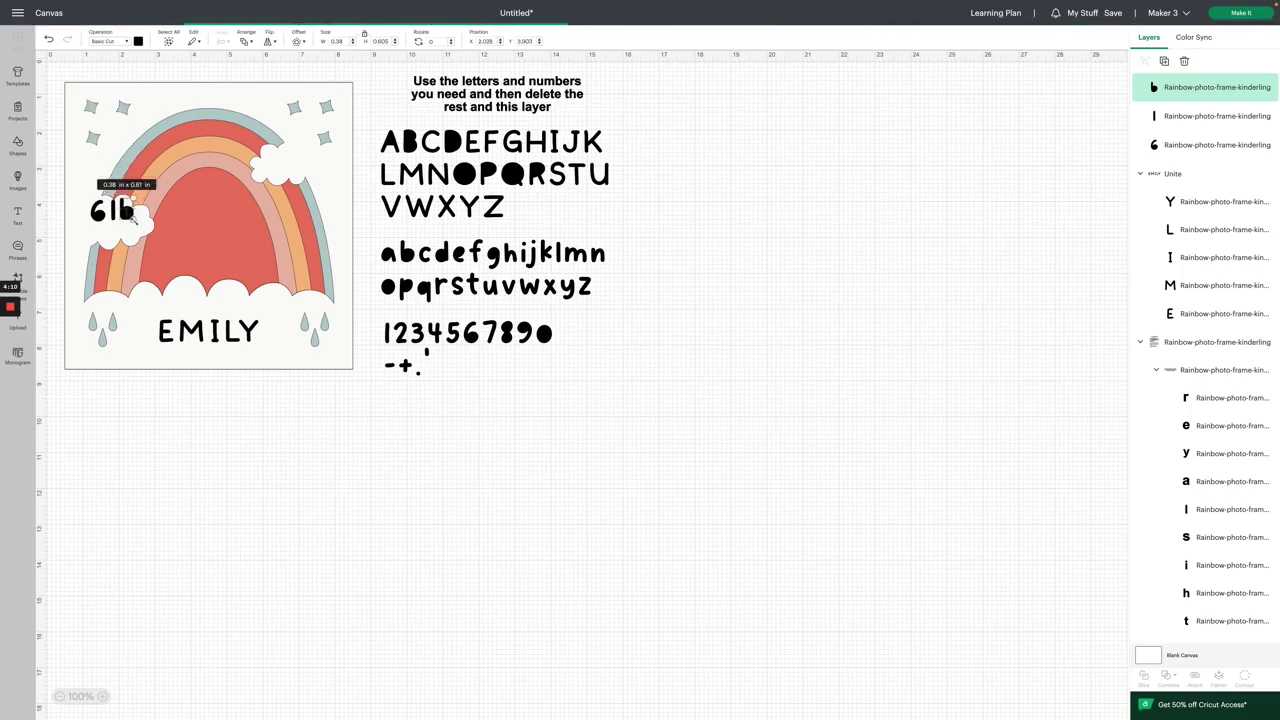
{"action": "left_click_drag", "start_coordinate": [132, 218], "coordinate": [131, 218]}
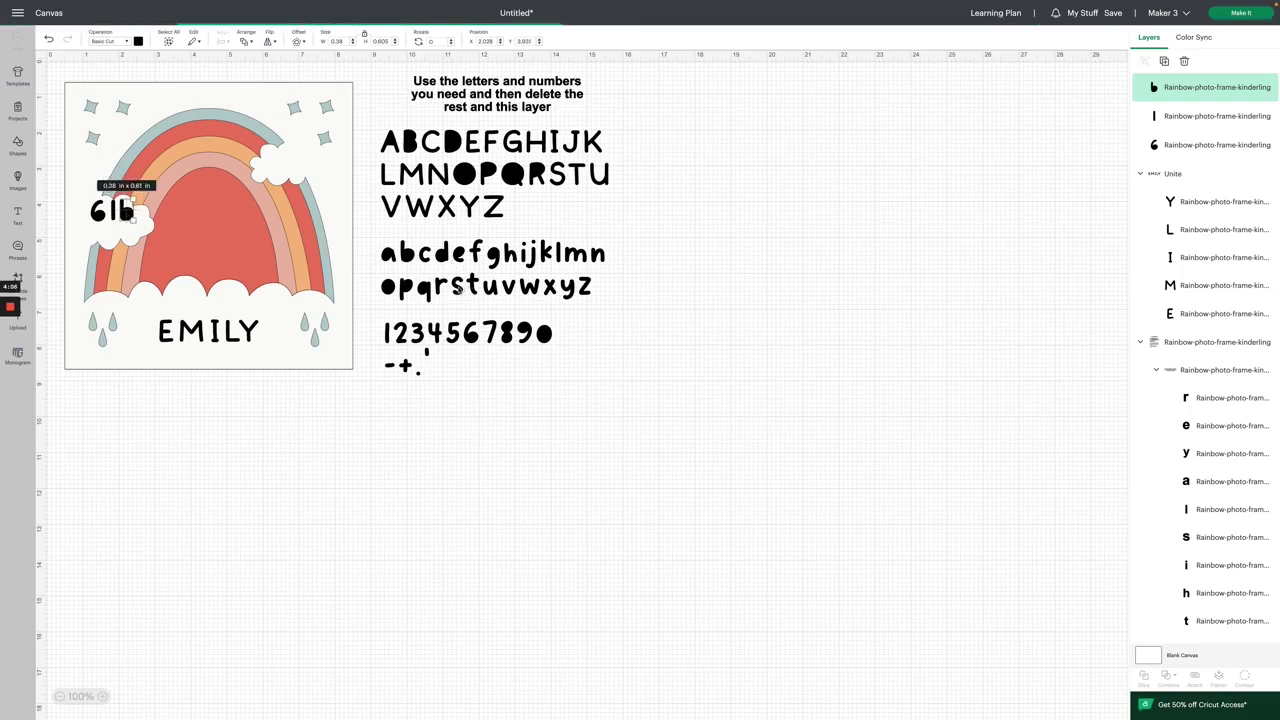
{"action": "left_click", "coordinate": [457, 287]}
{"action": "left_click", "coordinate": [457, 287]}
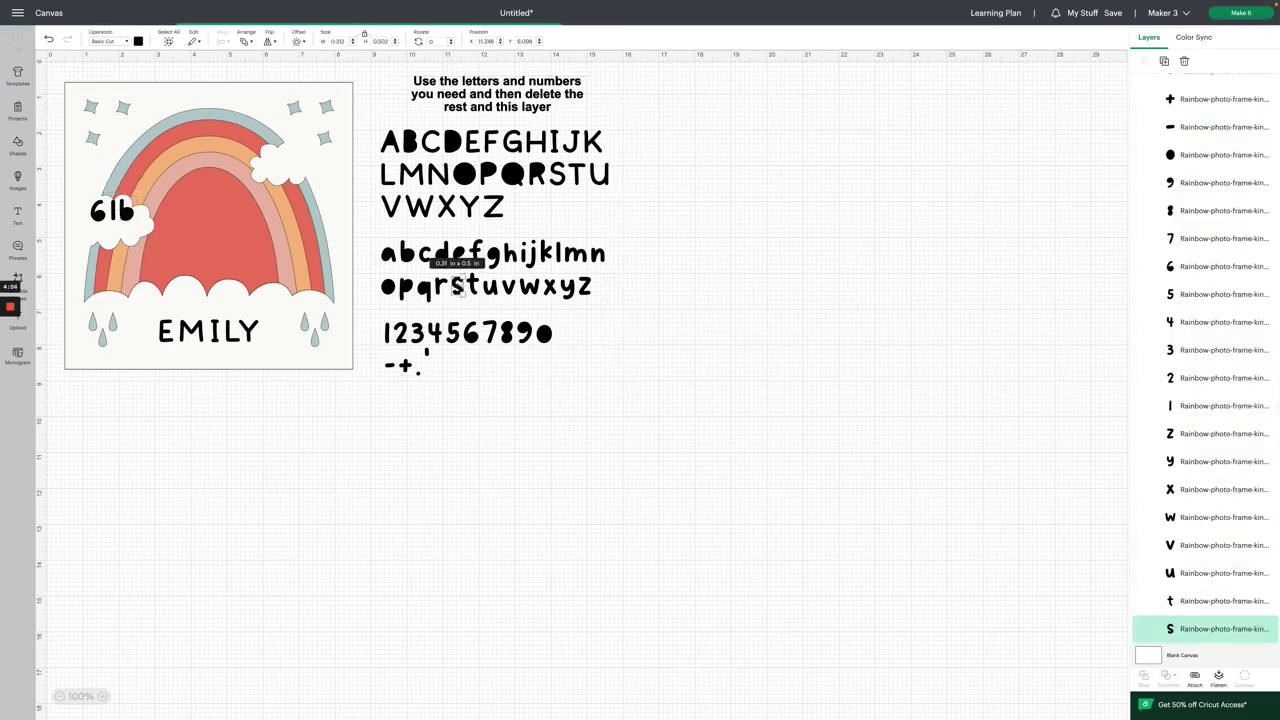
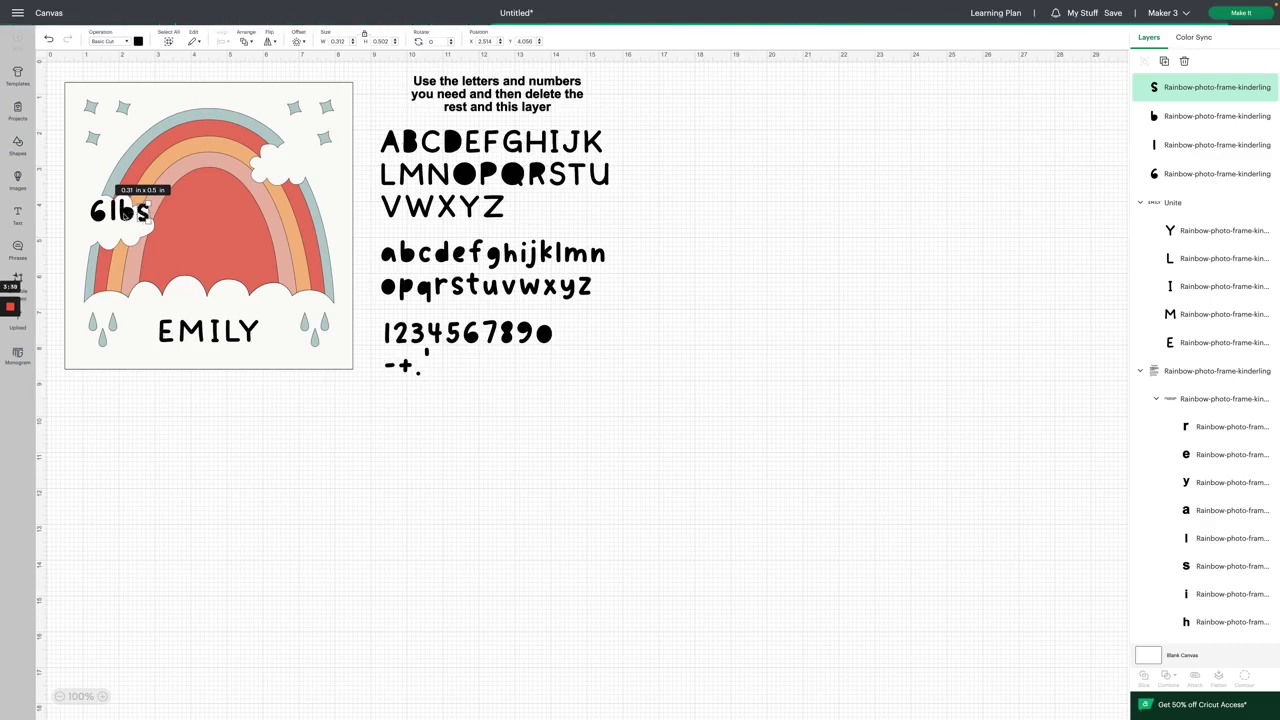
Select all four characters of 6lbs on the cloud and align them with Align Bottom.
{"action": "left_click", "coordinate": [126, 212], "text": "shift"}
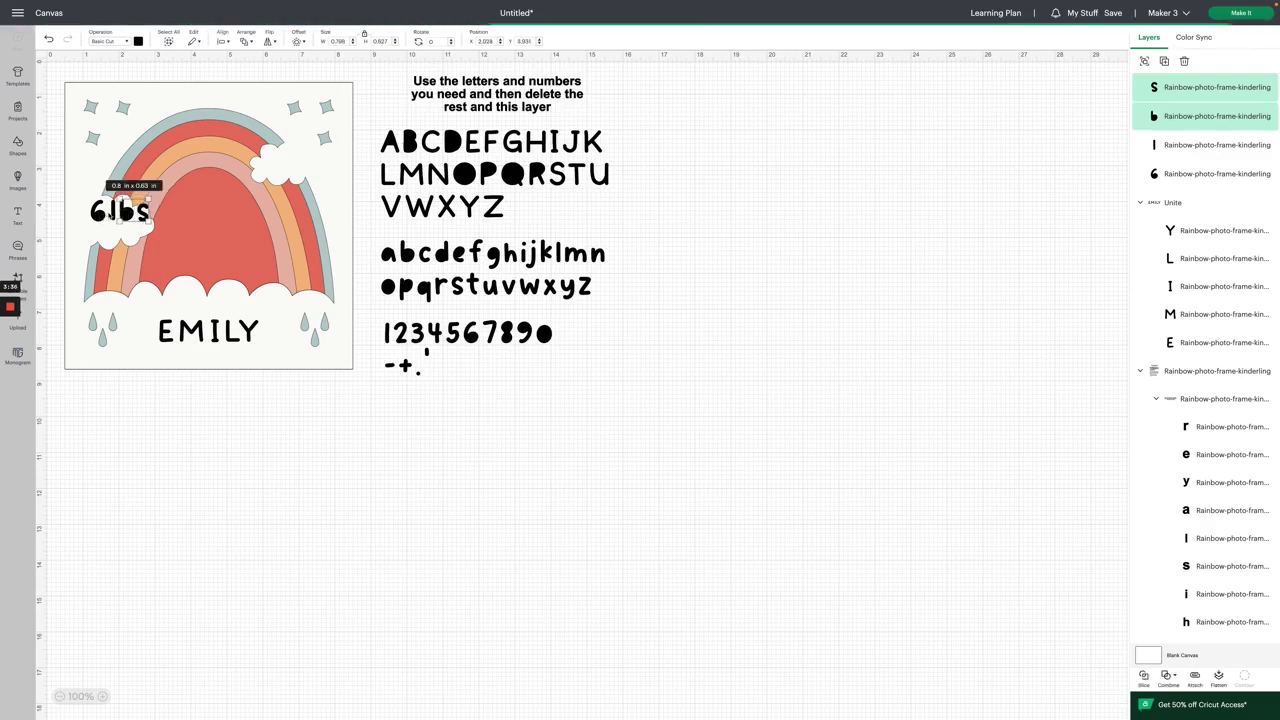
{"action": "left_click", "coordinate": [112, 212], "text": "shift"}
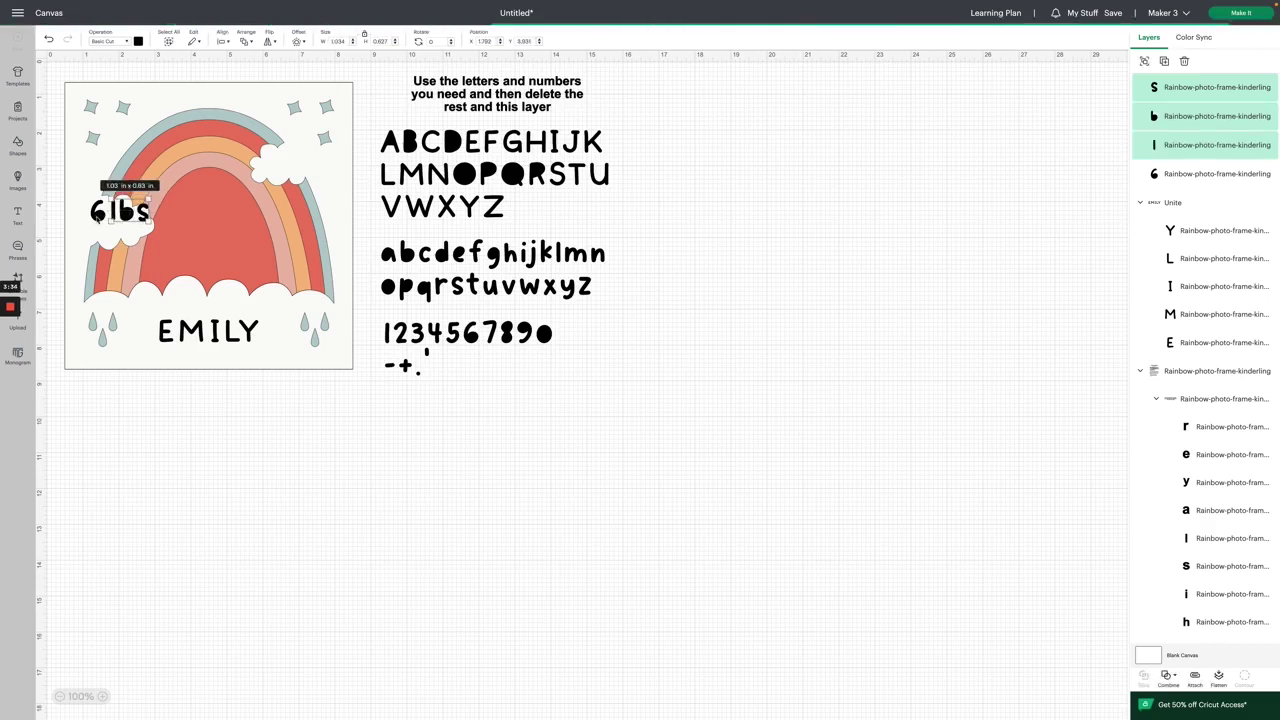
{"action": "left_click", "coordinate": [98, 214], "text": "shift"}
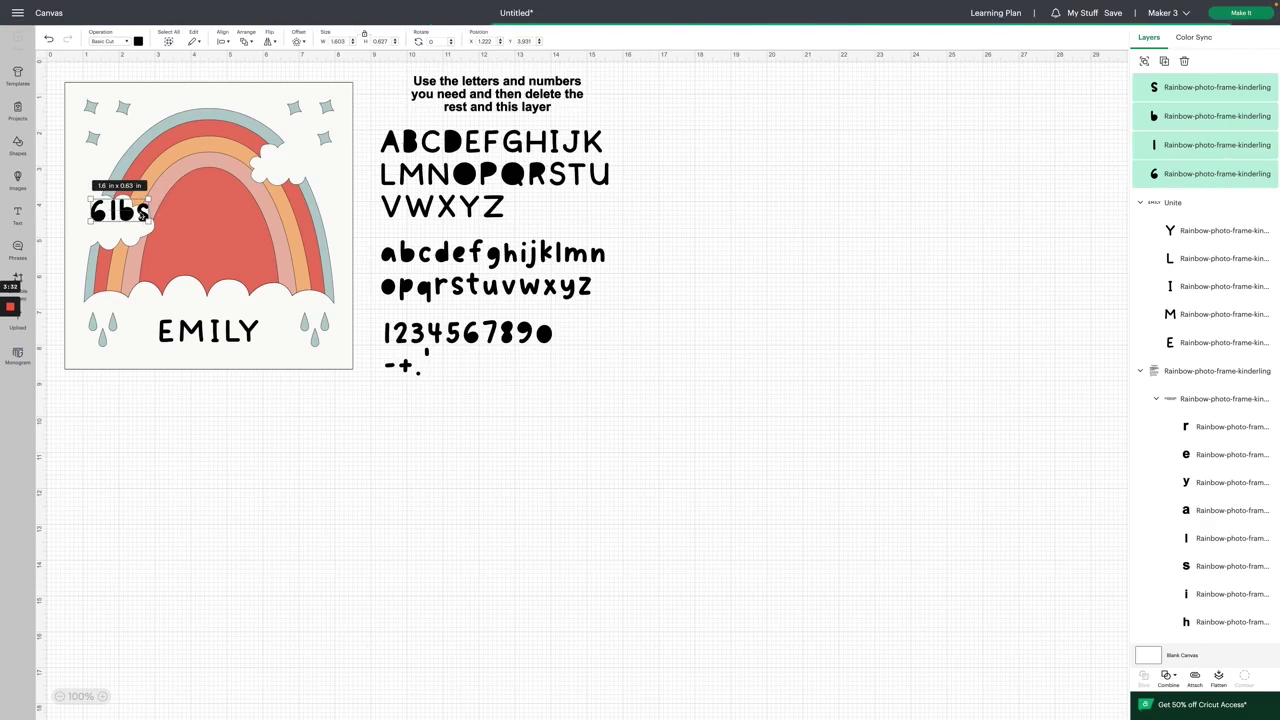
{"action": "left_click", "coordinate": [228, 43]}
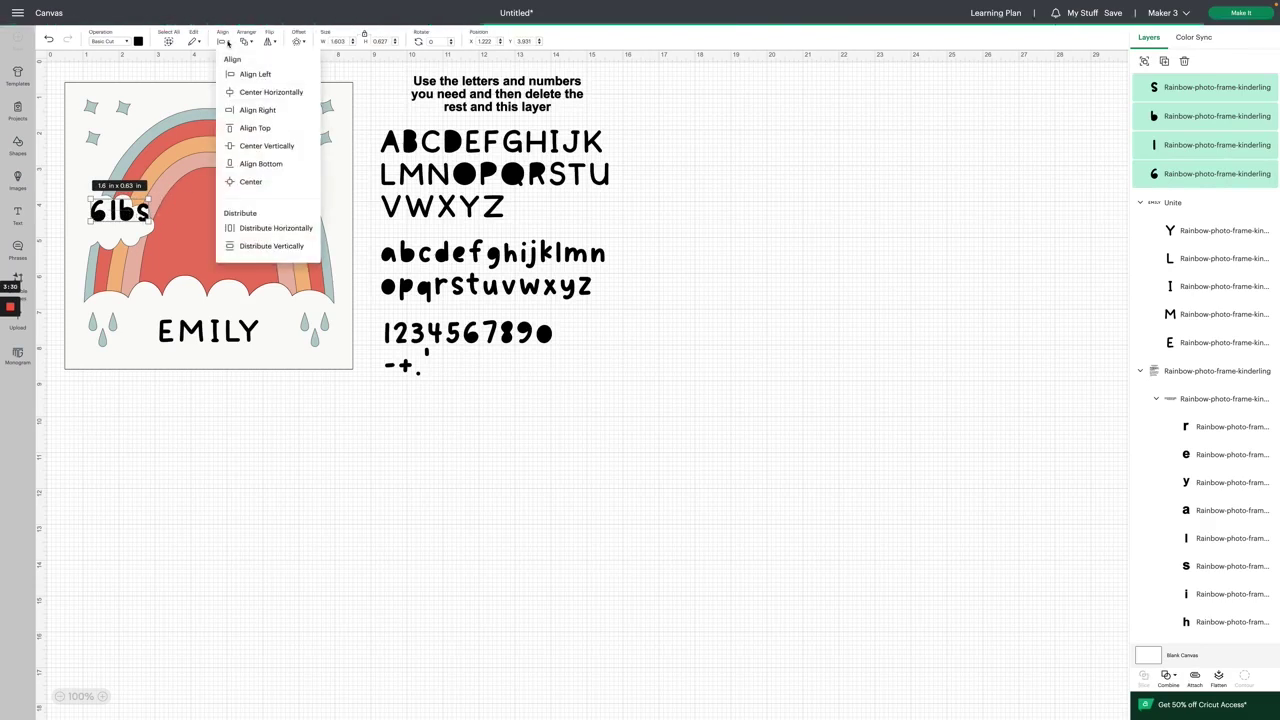
{"action": "left_click", "coordinate": [261, 164]}
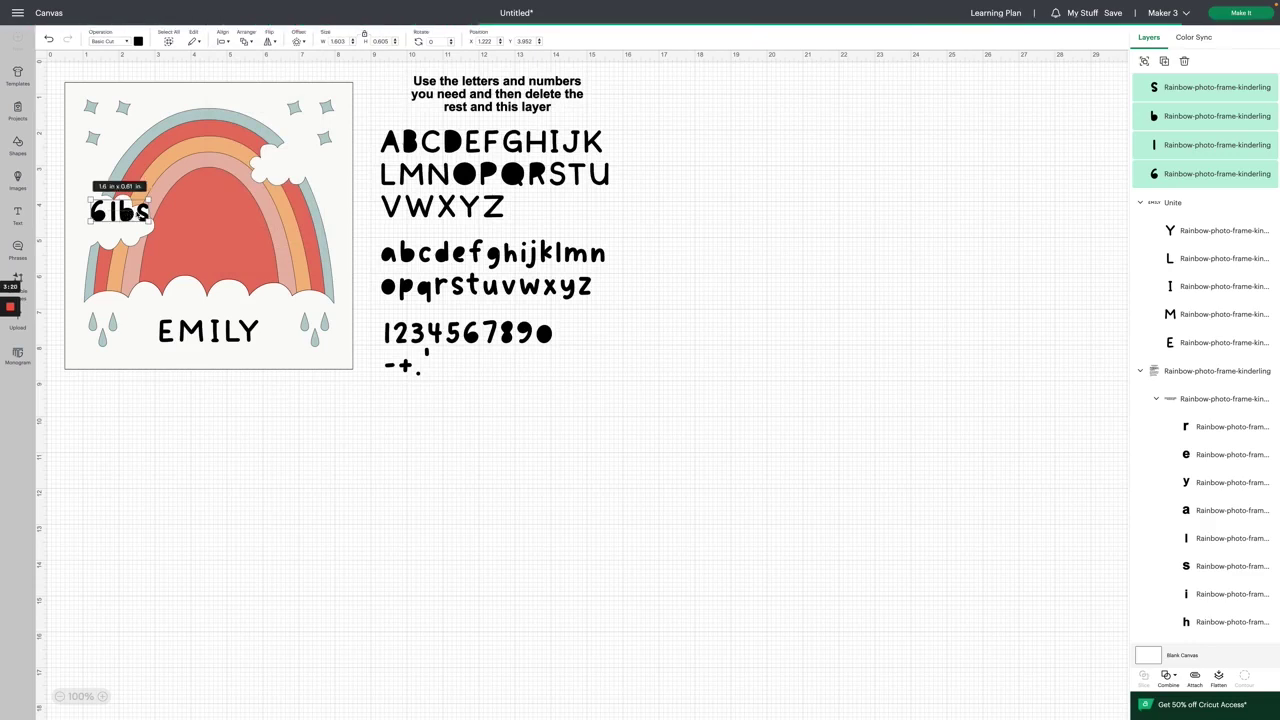
Adjust the spacing of 6lbs by nudging the s slightly left and moving the 6 left, away from the l.
{"action": "left_click", "coordinate": [141, 213]}
{"action": "left_click", "coordinate": [143, 212]}
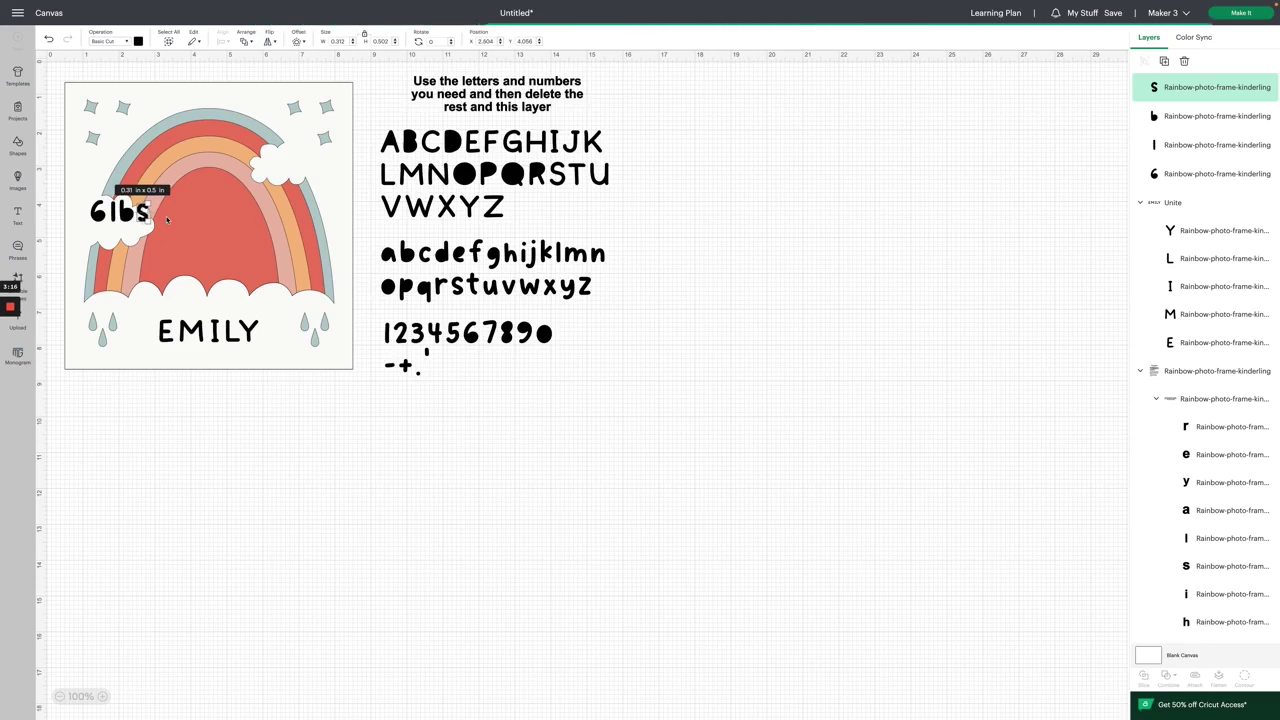
{"action": "left_click", "coordinate": [98, 211]}
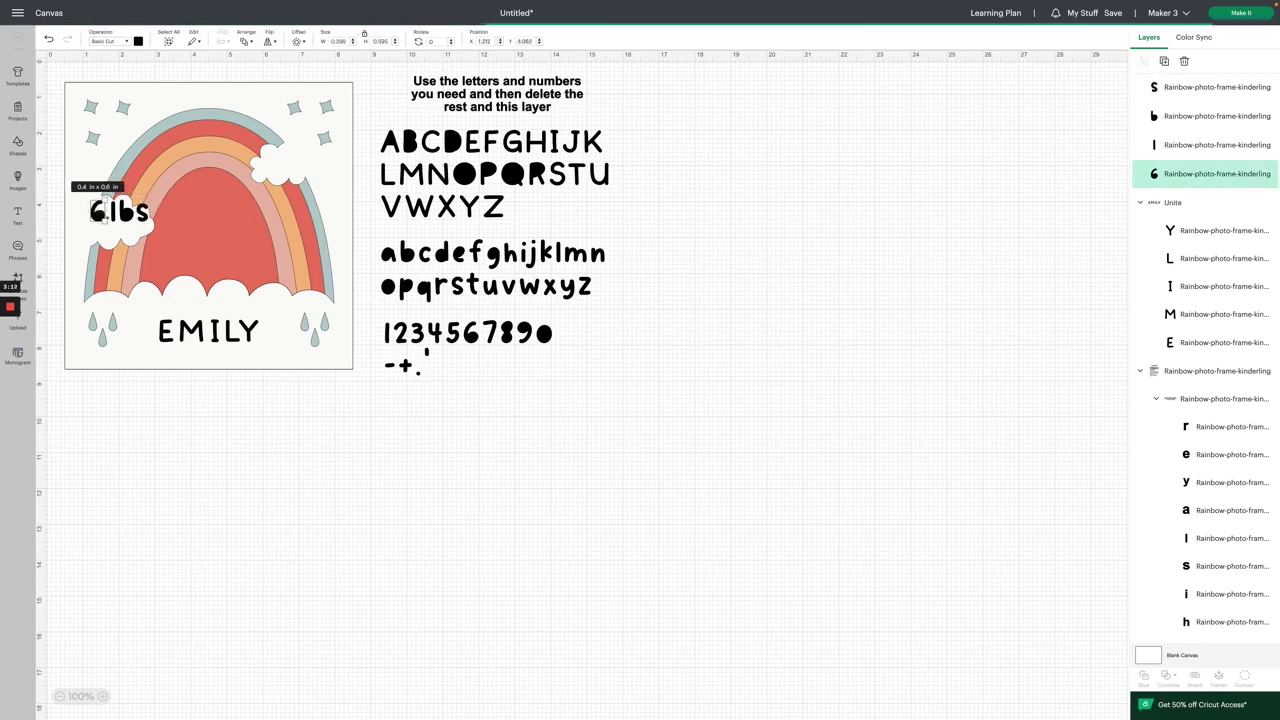
{"action": "left_click_drag", "start_coordinate": [98, 211], "coordinate": [94, 211]}
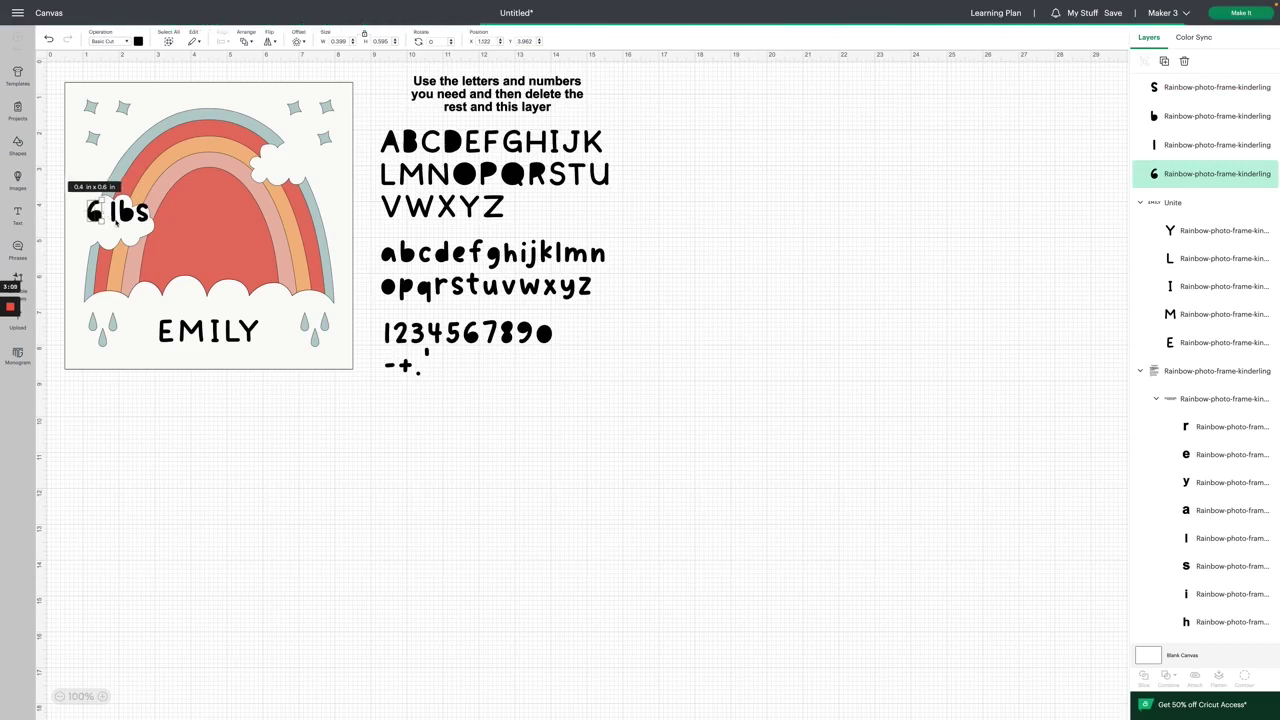
Select all four characters of 6lbs on the left cloud and combine them with Unite.
{"action": "left_click", "coordinate": [140, 212]}
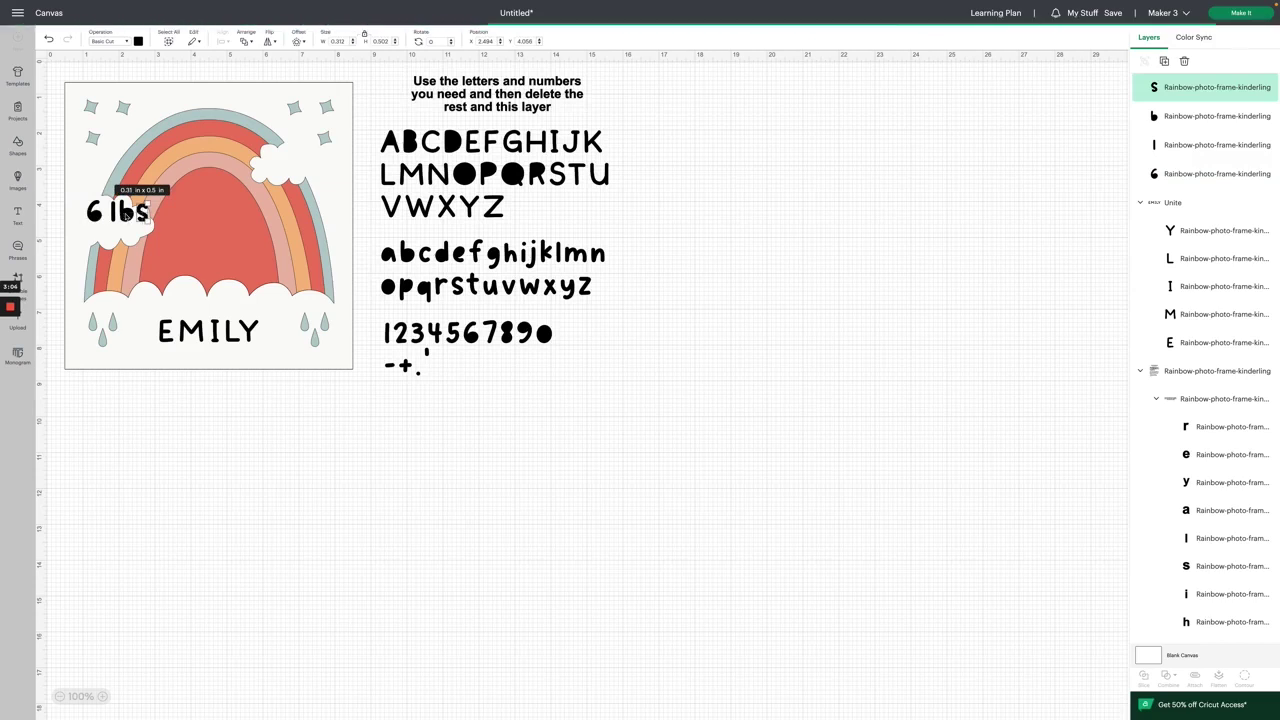
{"action": "left_click", "coordinate": [127, 213], "text": "shift"}
{"action": "left_click", "coordinate": [99, 213], "text": "shift"}
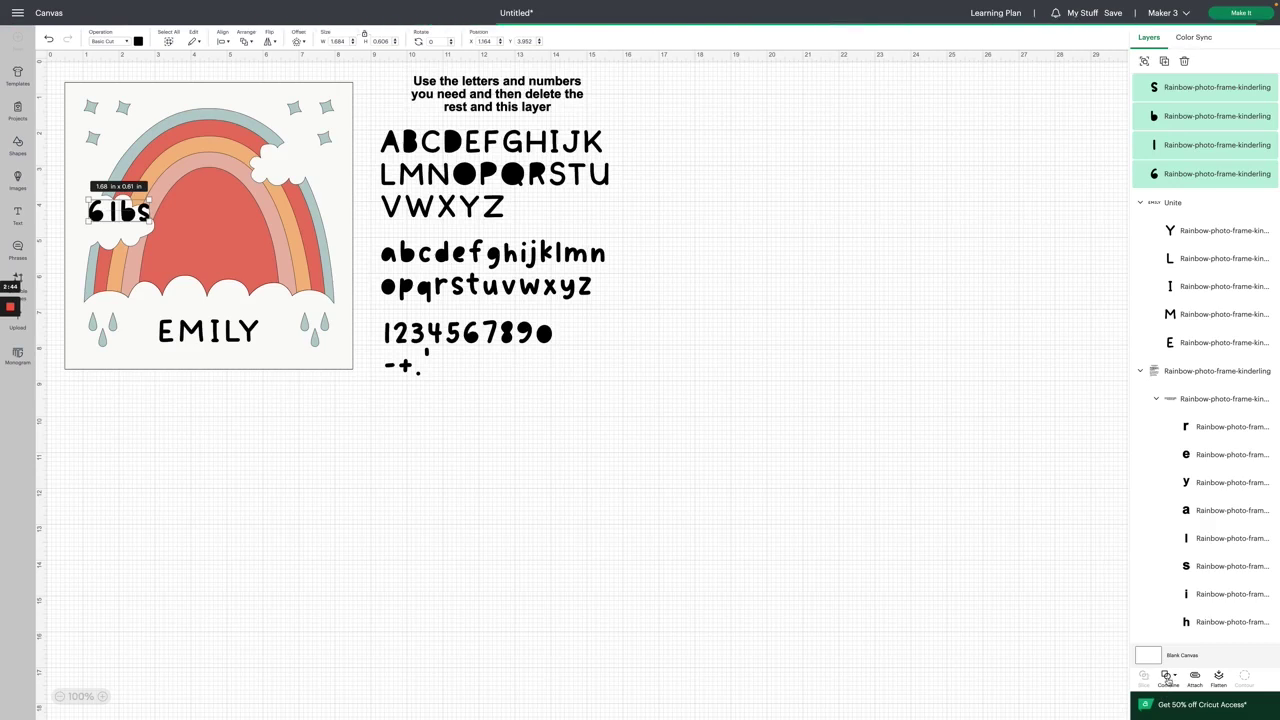
{"action": "left_click", "coordinate": [1167, 678]}
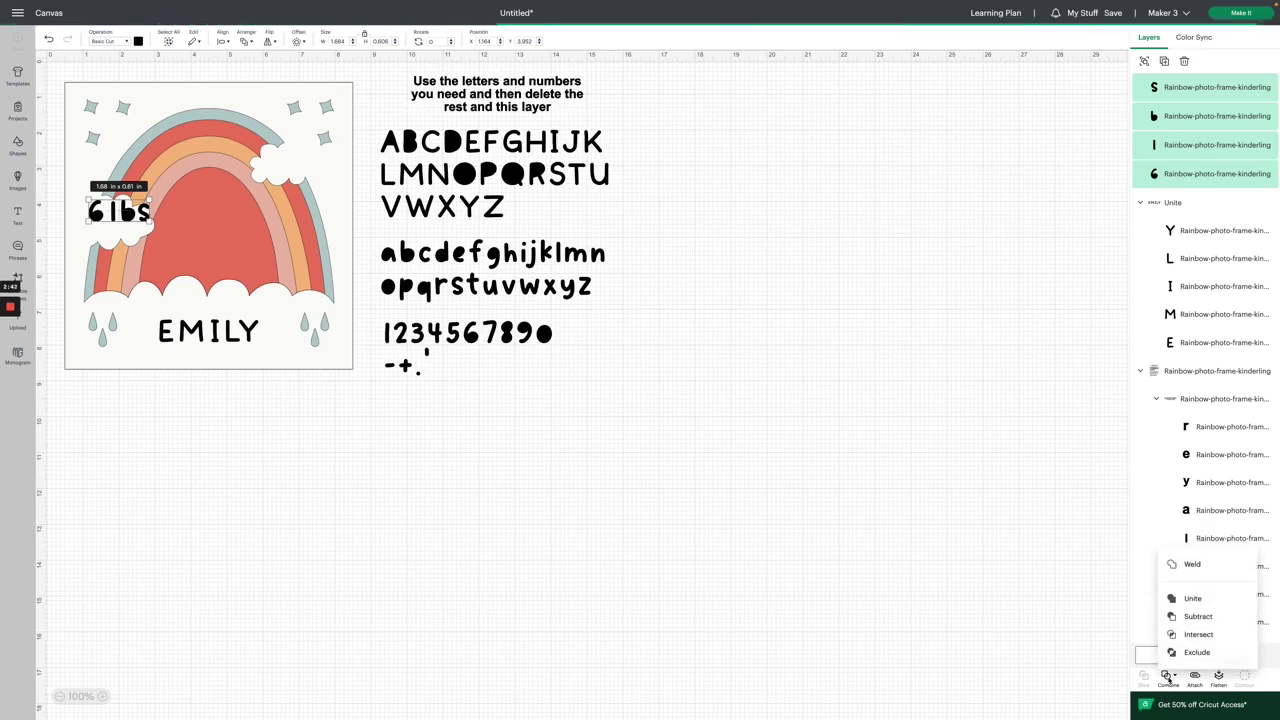
{"action": "left_click", "coordinate": [1190, 599]}
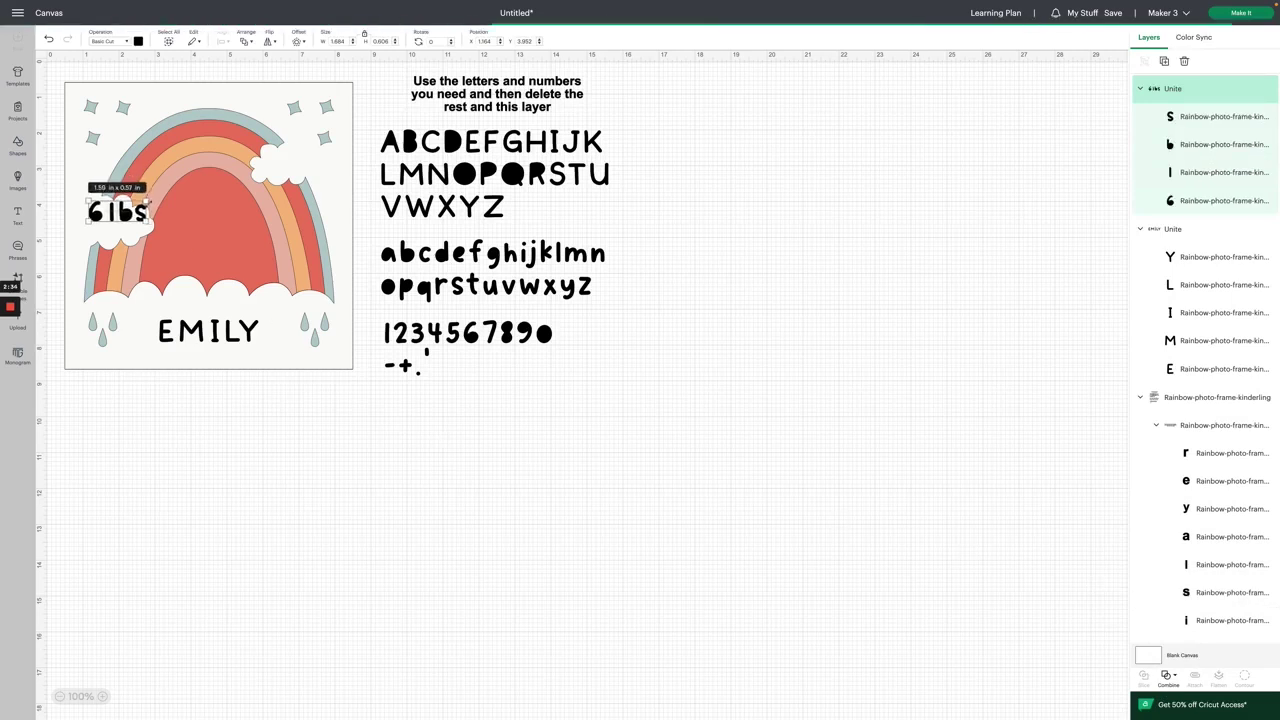
Scale the united 6lbs down to about 1 in wide by 0.36 in high and place it on the upper part of the left cloud.
{"action": "left_click_drag", "start_coordinate": [150, 224], "coordinate": [128, 221]}
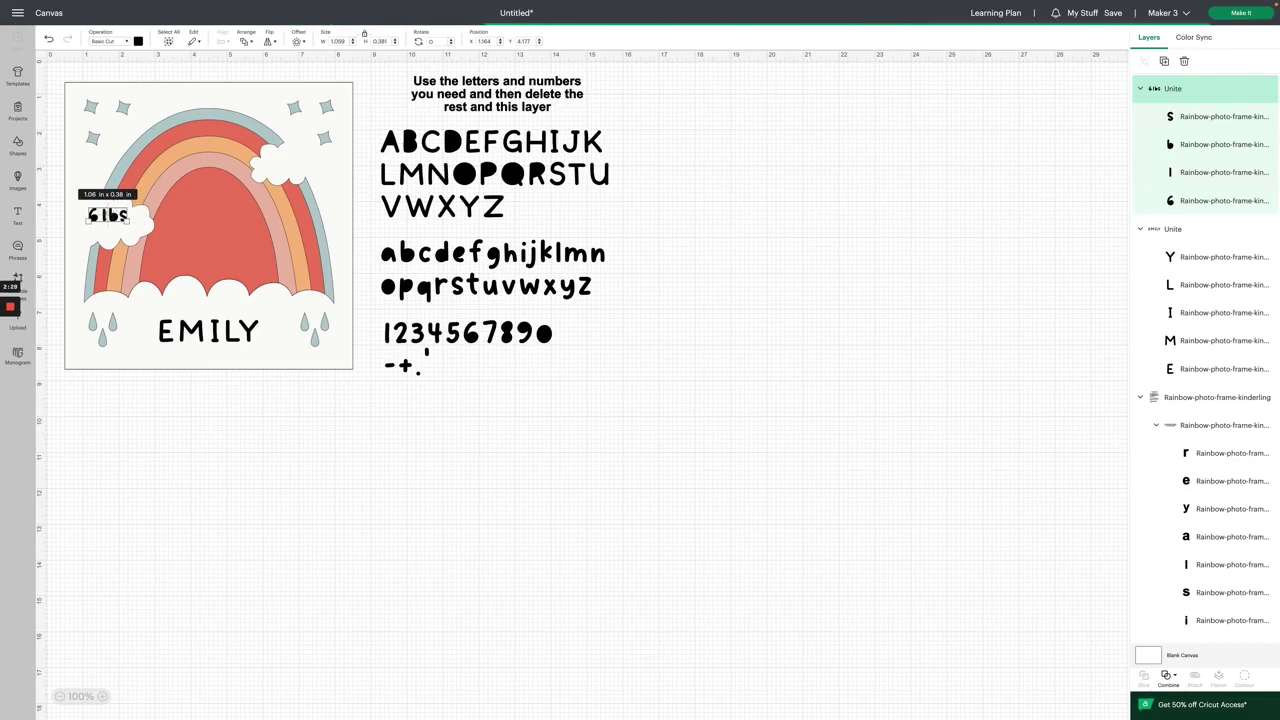
{"action": "left_click_drag", "start_coordinate": [121, 215], "coordinate": [132, 221]}
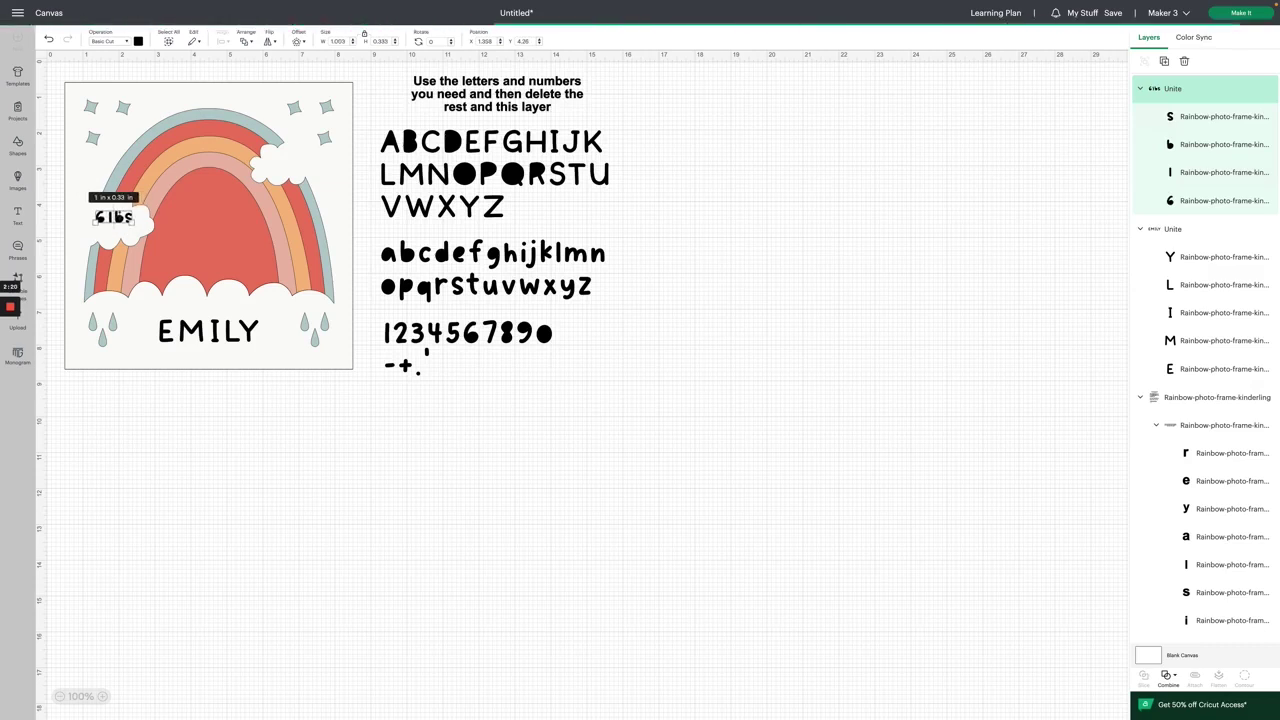
{"action": "left_click", "coordinate": [131, 229]}
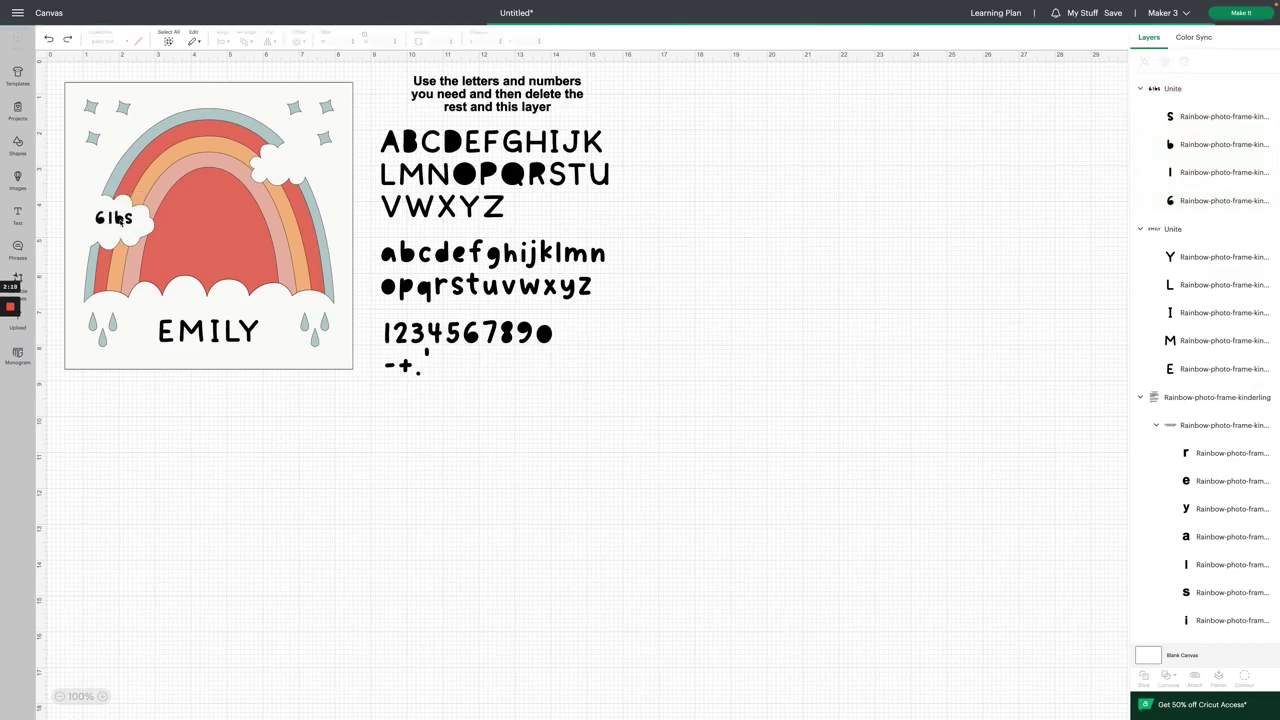
{"action": "left_click", "coordinate": [113, 218]}
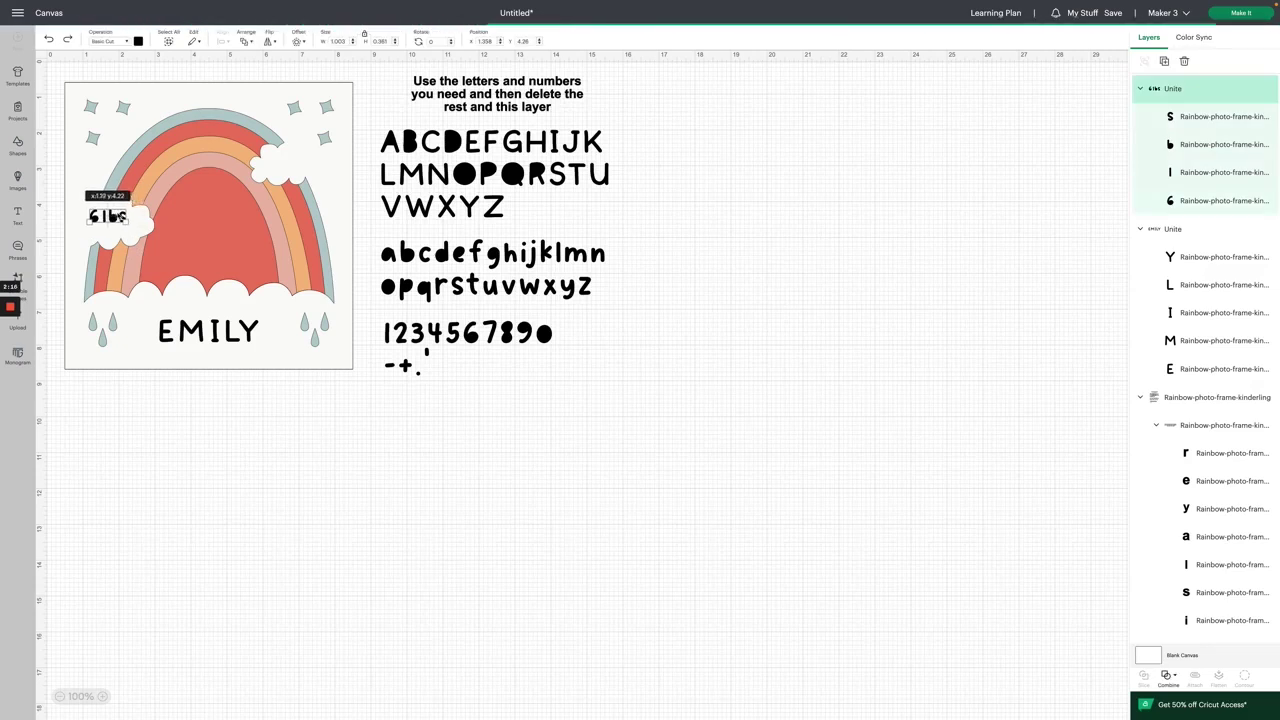
{"action": "left_click_drag", "start_coordinate": [113, 218], "coordinate": [116, 218]}
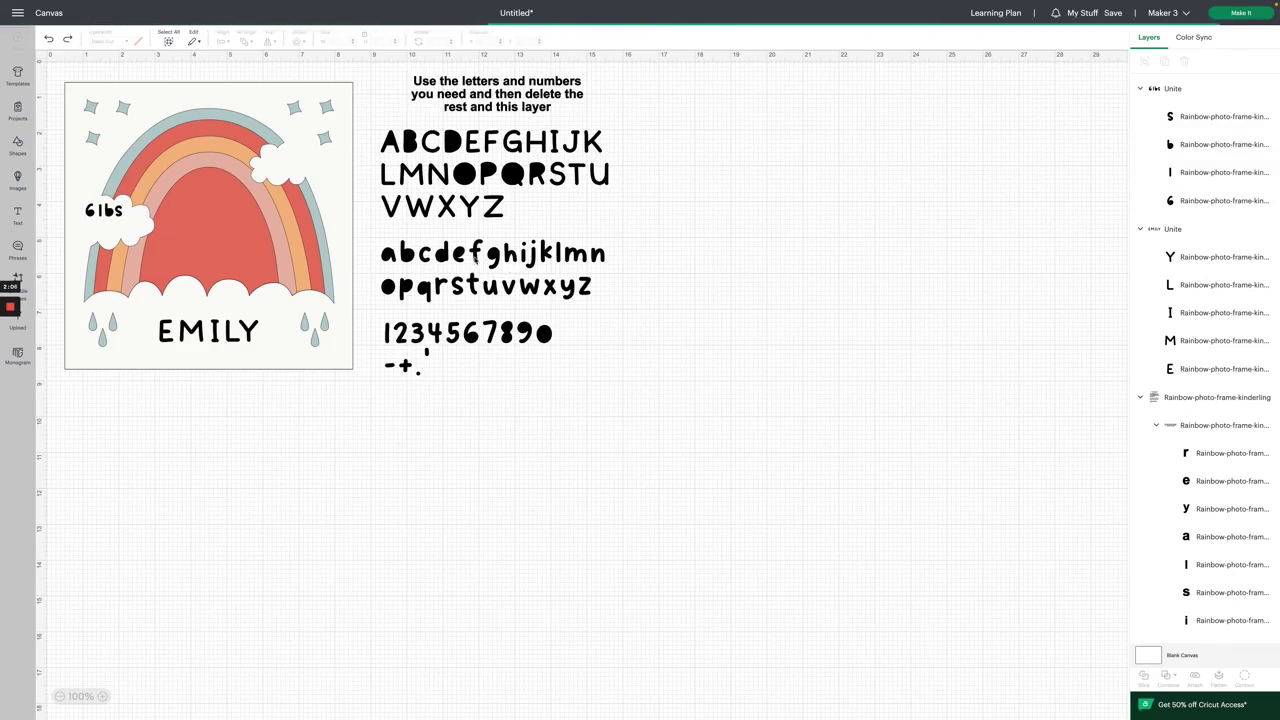
Place copies of the number 3 and the lowercase o and z in a row beneath 6lbs on the left cloud.
{"action": "left_click", "coordinate": [437, 335]}
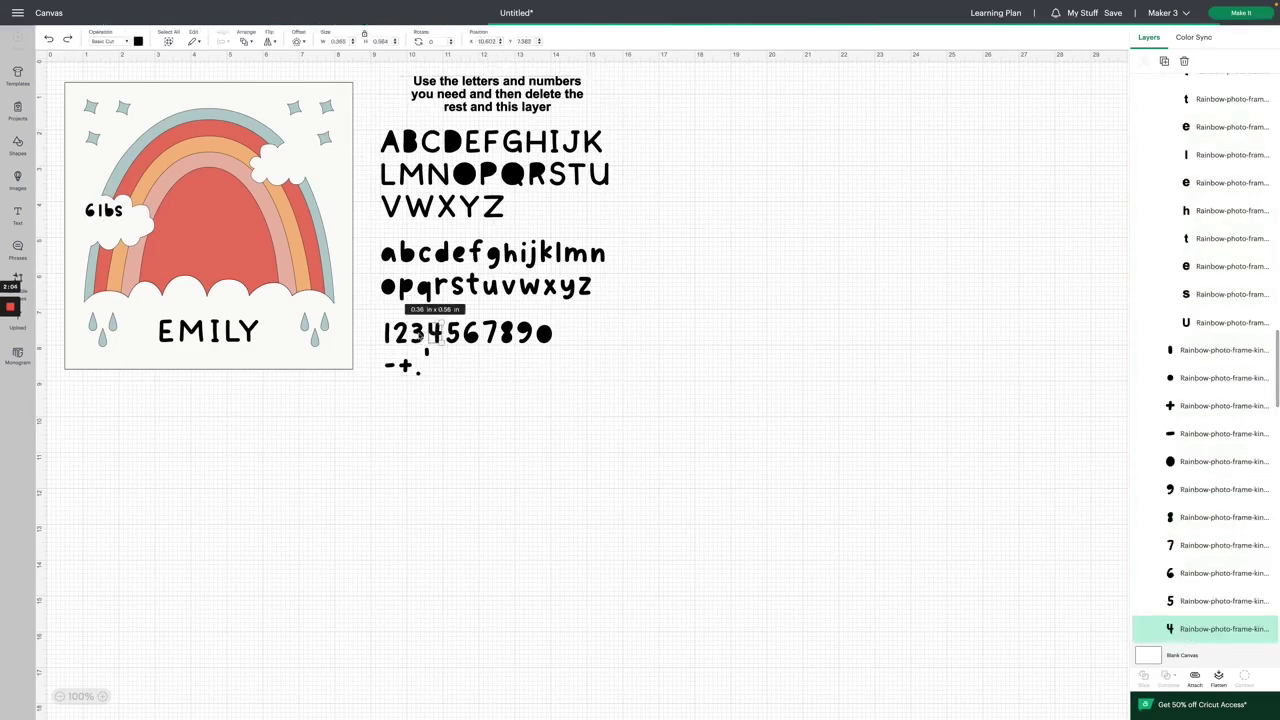
{"action": "left_click", "coordinate": [417, 333]}
{"action": "left_click_drag", "start_coordinate": [417, 333], "coordinate": [86, 231]}
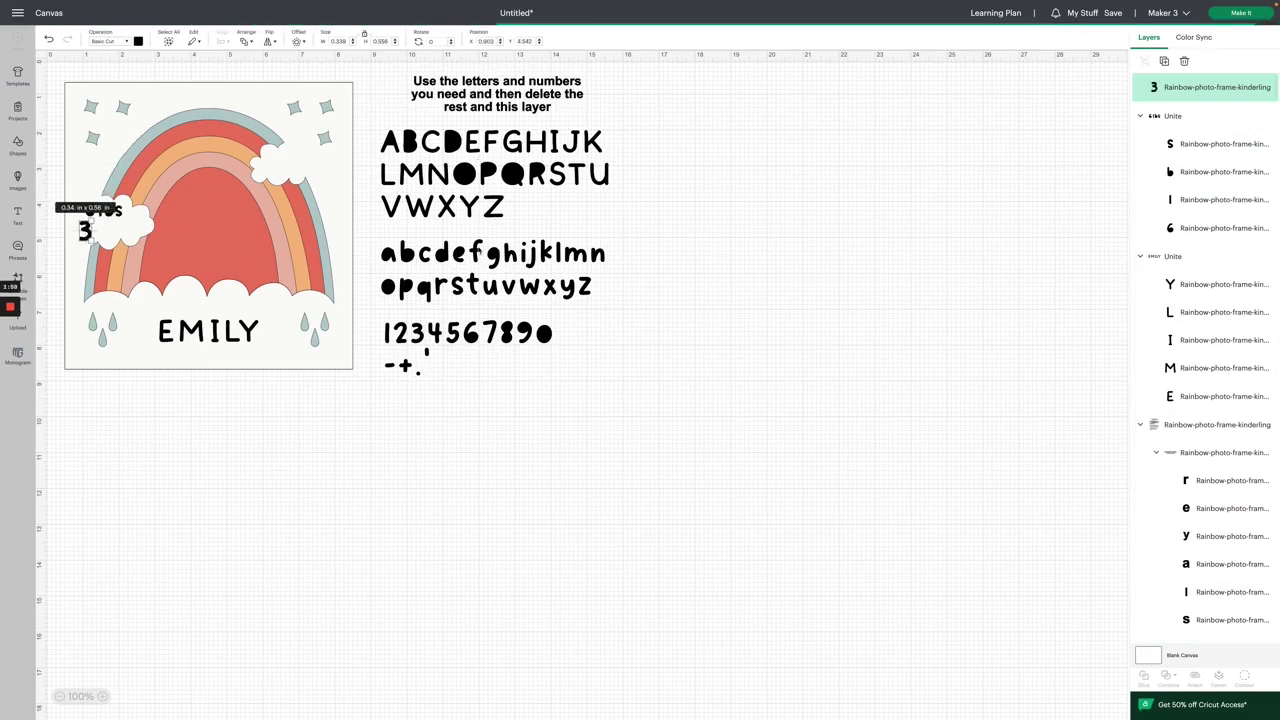
{"action": "left_click", "coordinate": [392, 288]}
{"action": "left_click", "coordinate": [393, 289]}
{"action": "left_click_drag", "start_coordinate": [393, 289], "coordinate": [104, 231]}
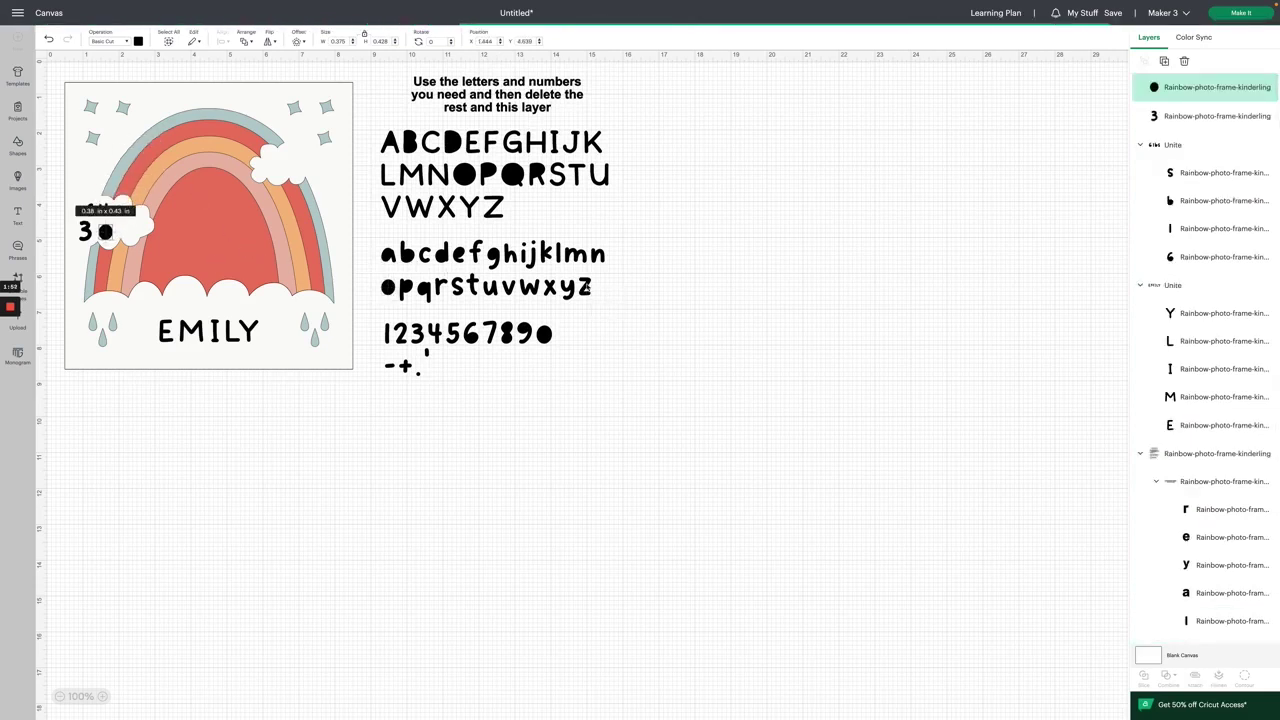
{"action": "left_click", "coordinate": [585, 287]}
{"action": "left_click_drag", "start_coordinate": [585, 287], "coordinate": [161, 178]}
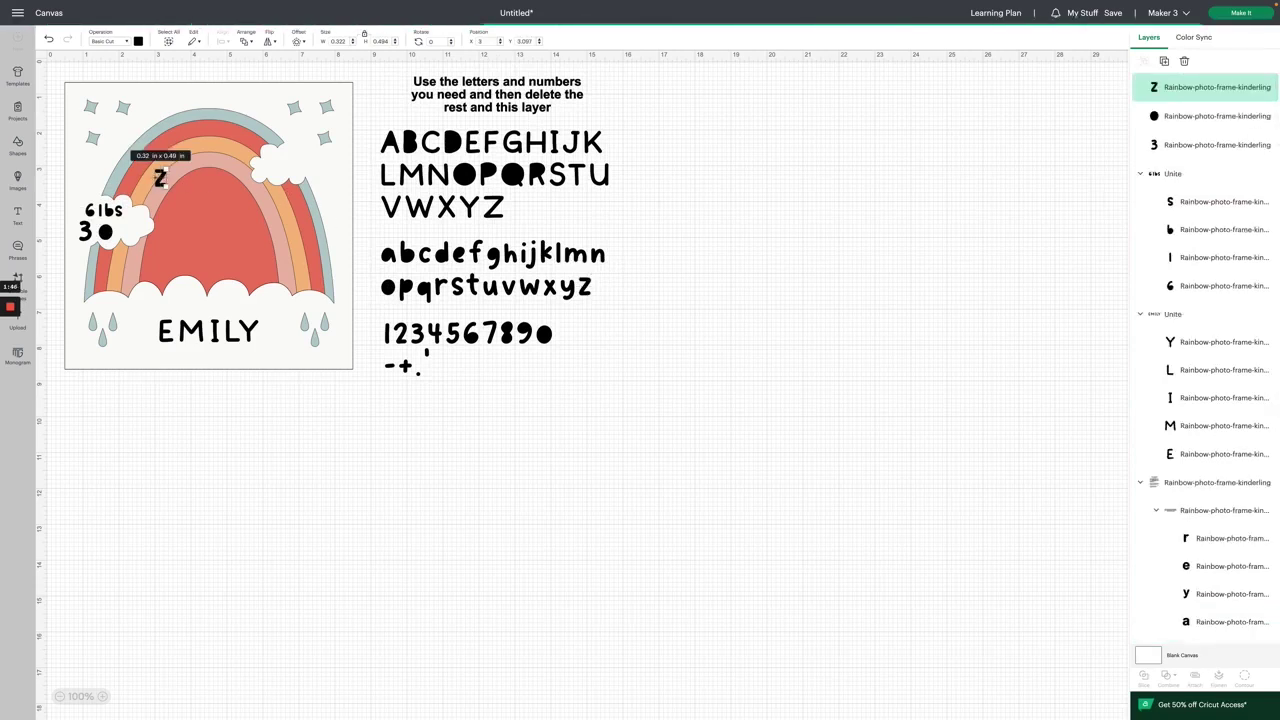
{"action": "left_click_drag", "start_coordinate": [163, 182], "coordinate": [122, 235]}
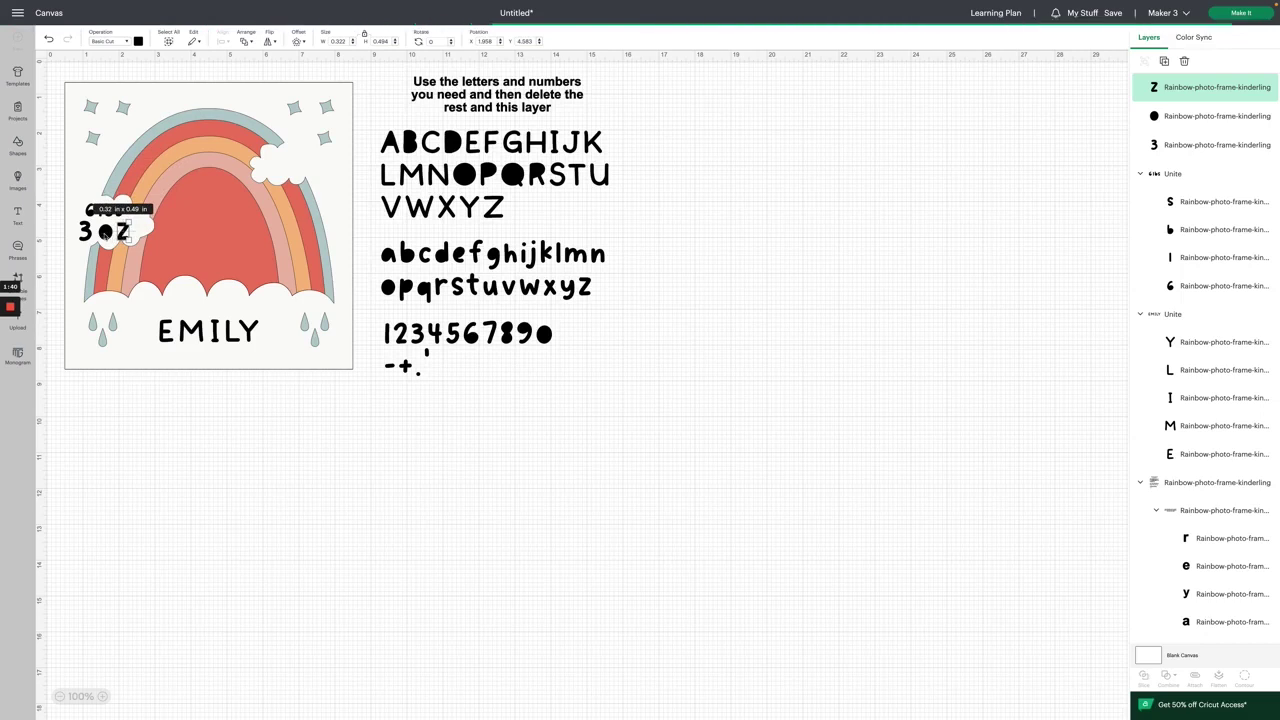
Align the bottom edges of the 3, o and z, and nudge the o slightly closer to the z.
{"action": "left_click", "coordinate": [104, 232], "text": "shift"}
{"action": "left_click", "coordinate": [87, 232], "text": "shift"}
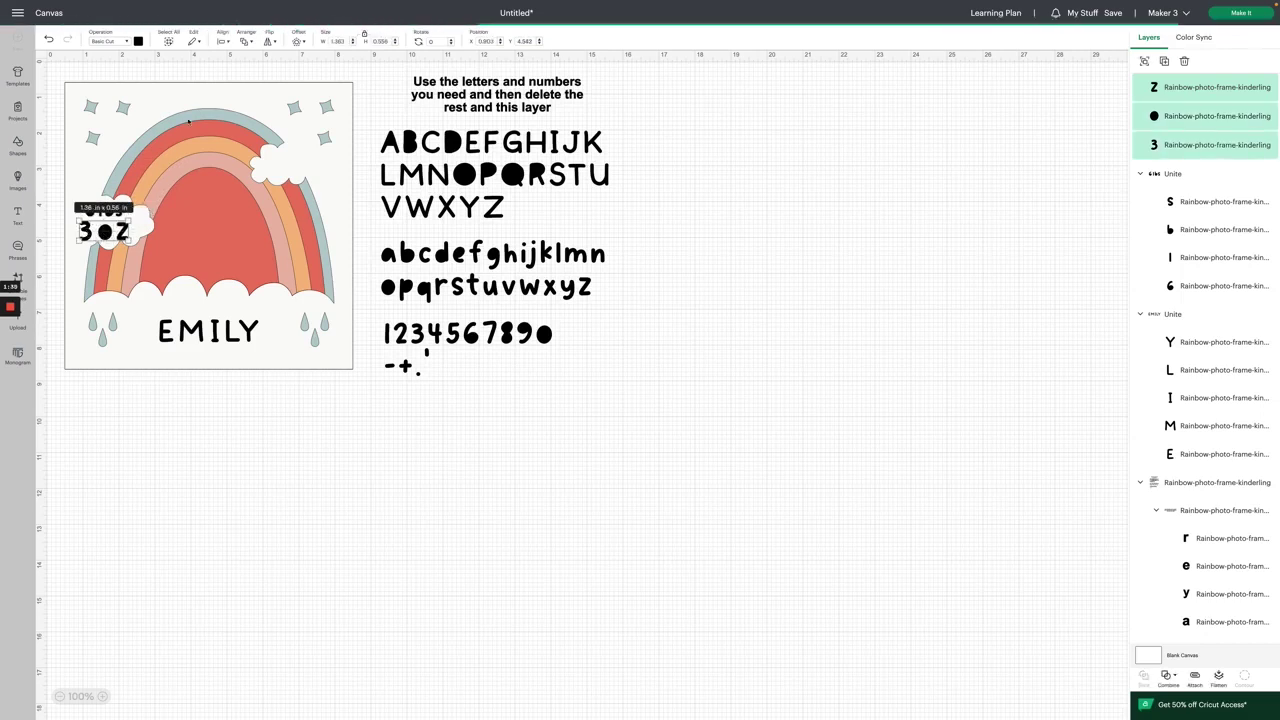
{"action": "left_click", "coordinate": [222, 41]}
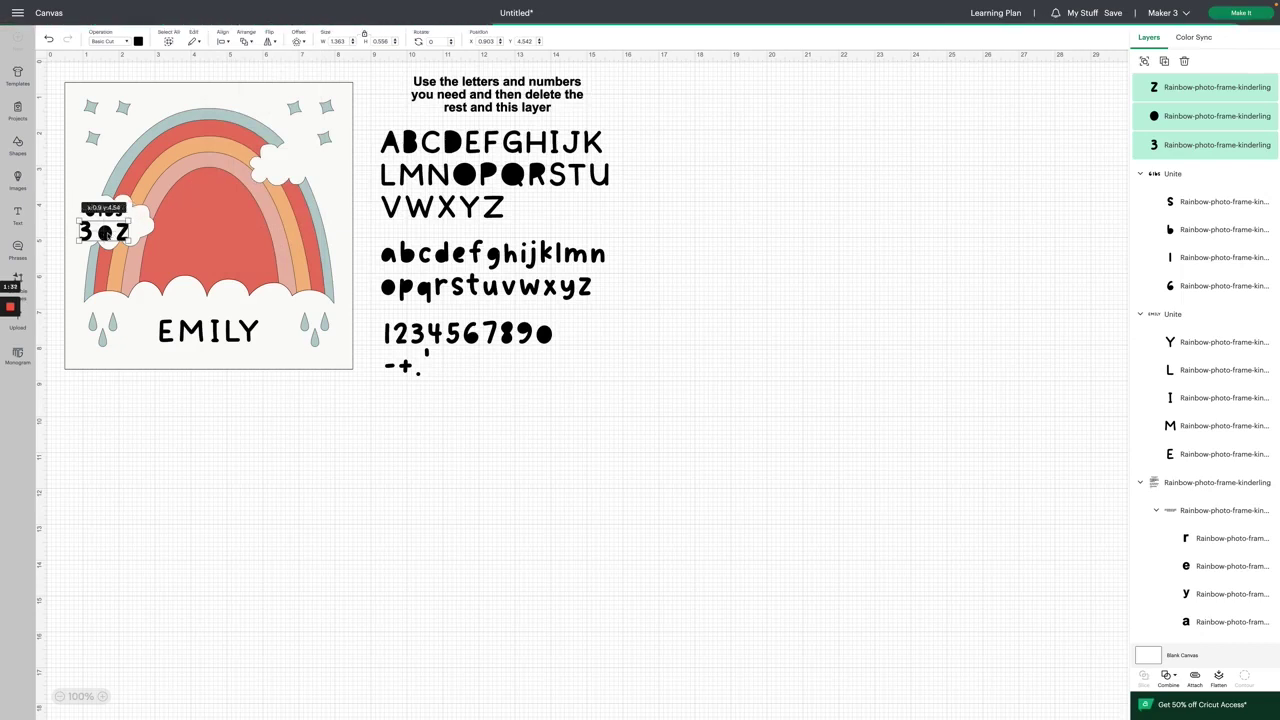
{"action": "left_click", "coordinate": [106, 234]}
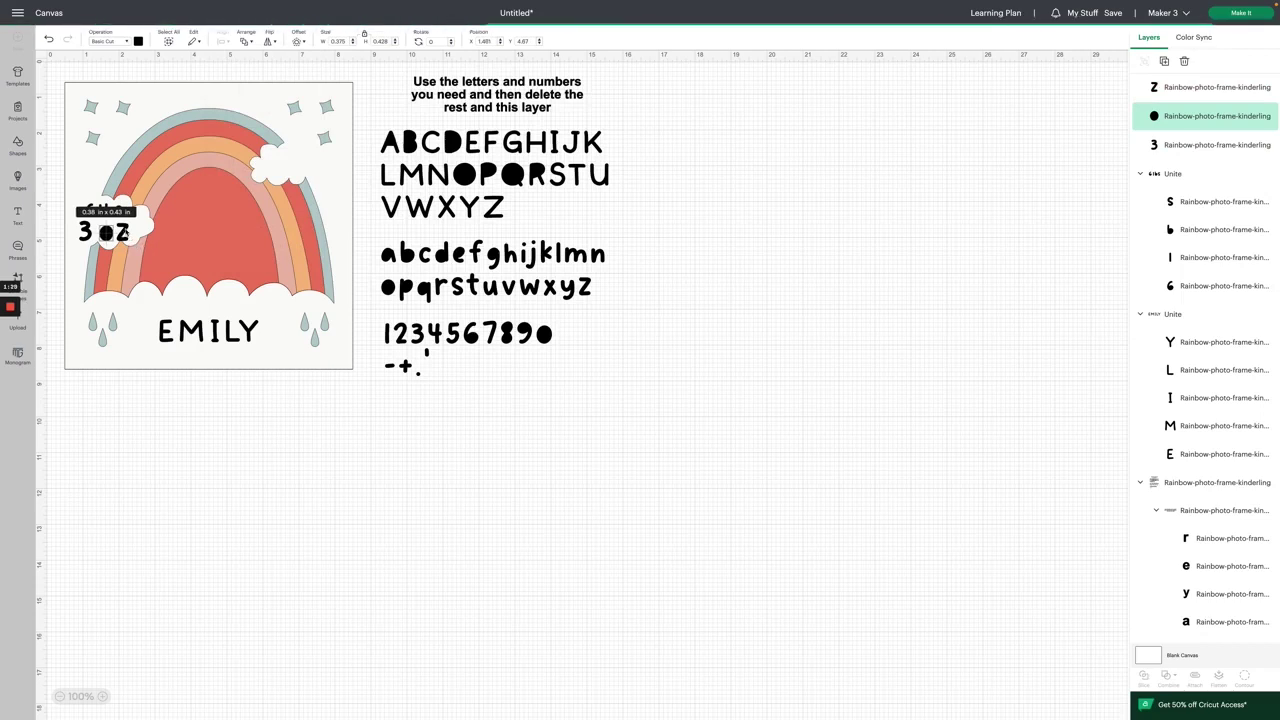
Select the 3, o and z together and combine them with Unite.
{"action": "left_click", "coordinate": [121, 232], "text": "shift"}
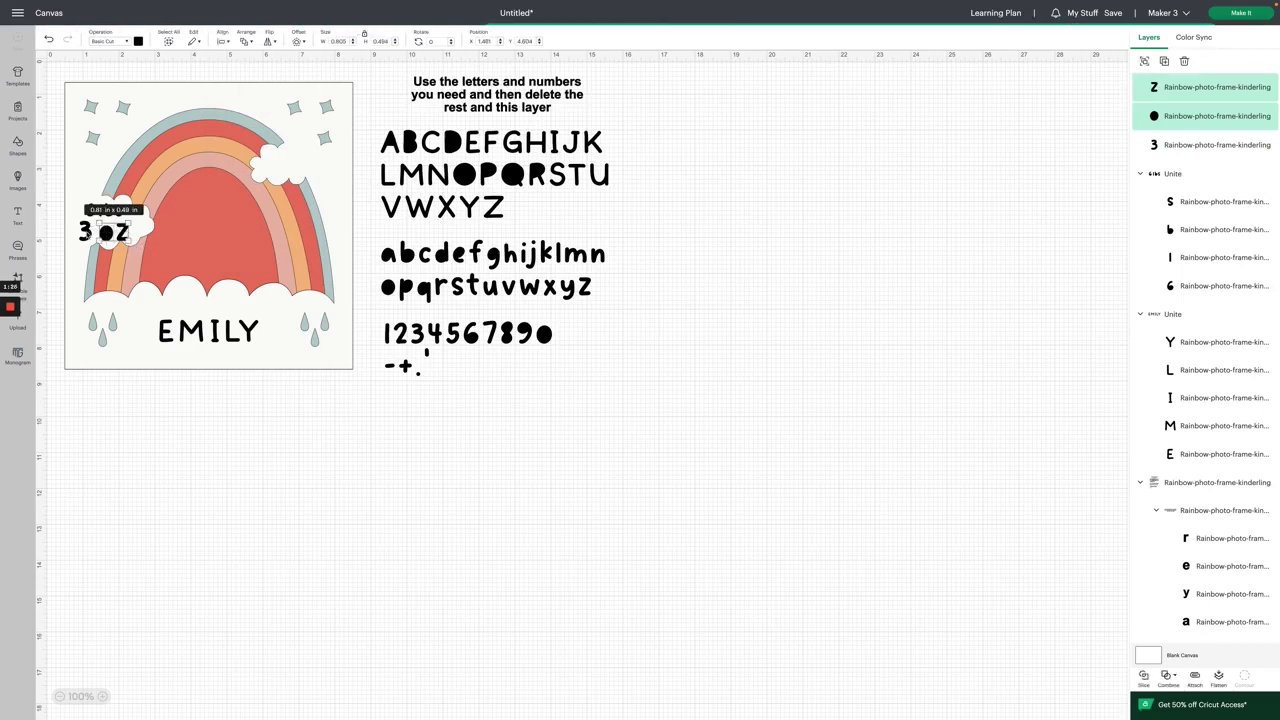
{"action": "left_click", "coordinate": [86, 232], "text": "shift"}
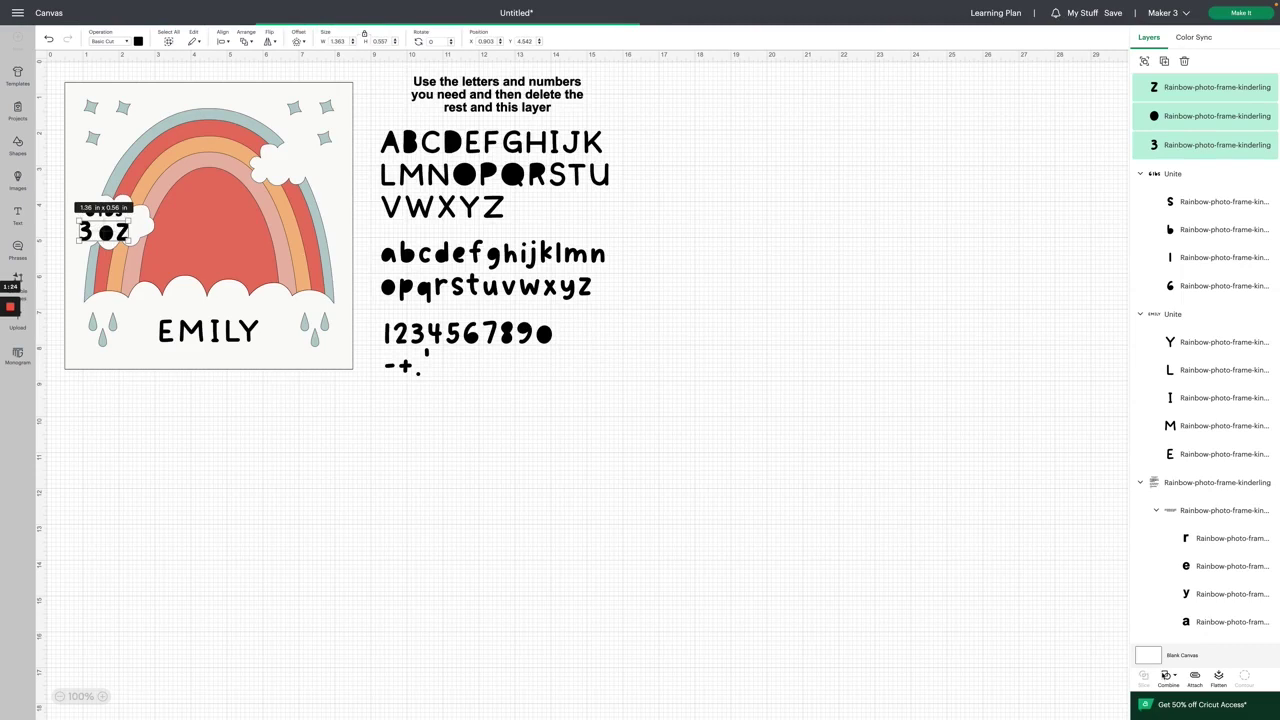
{"action": "left_click", "coordinate": [1166, 676]}
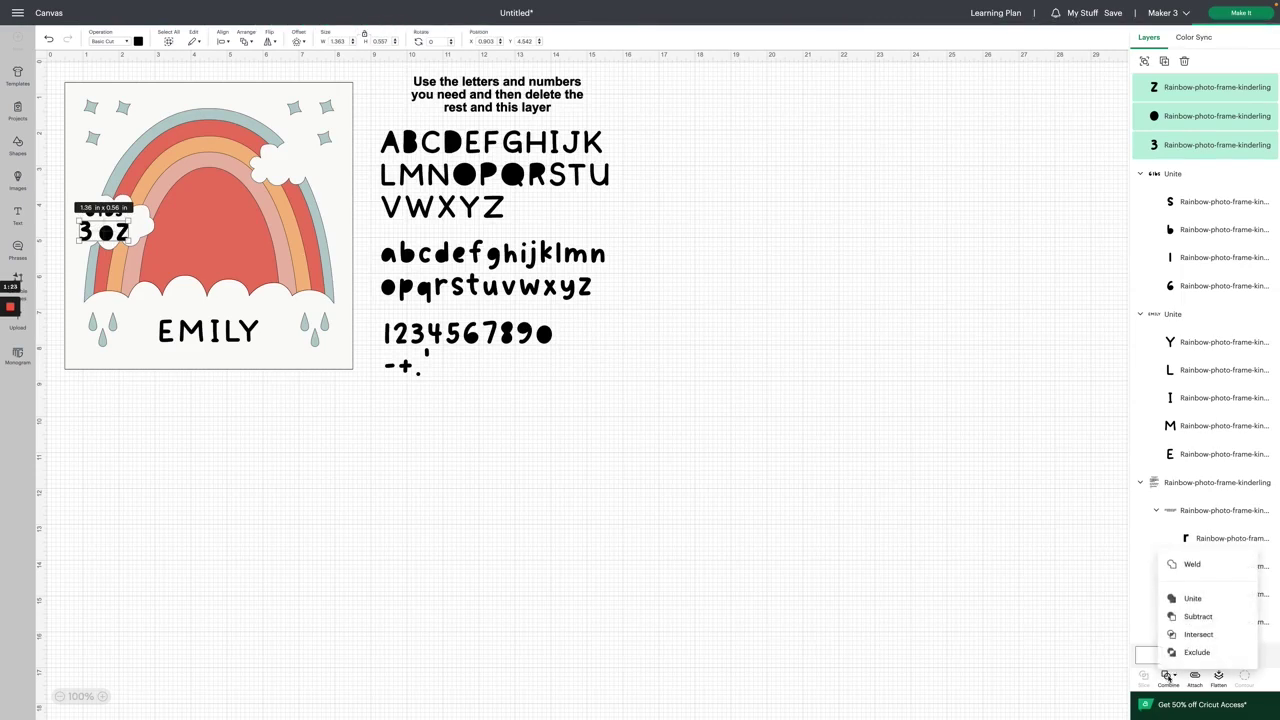
{"action": "left_click", "coordinate": [1190, 598]}
Scale the united 3oz down to about 0.85 in wide by 0.35 in high and position it under 6lbs on the left cloud.
{"action": "mouse_move", "coordinate": [130, 243]}
{"action": "left_mouse_down"}
{"action": "mouse_move", "coordinate": [98, 233]}
{"action": "mouse_move", "coordinate": [132, 236]}
{"action": "left_mouse_up"}
{"action": "left_click", "coordinate": [200, 422]}
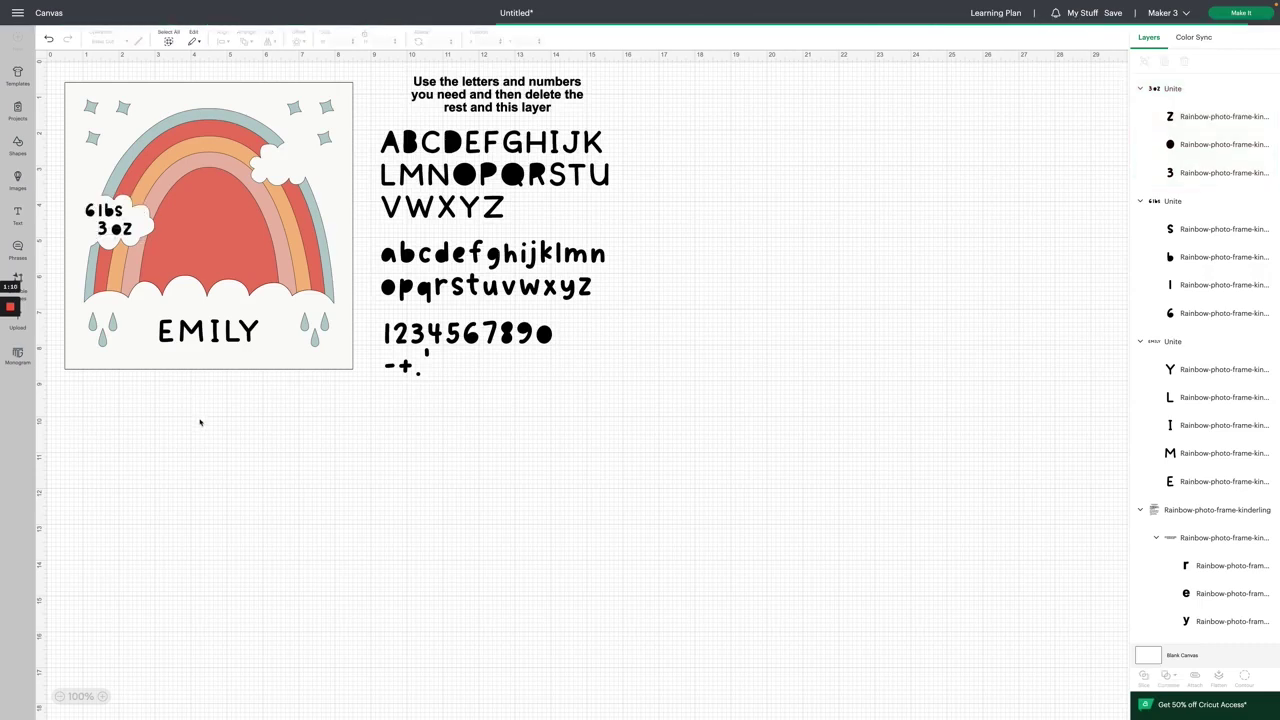
{"action": "left_click_drag", "start_coordinate": [117, 230], "coordinate": [119, 230]}
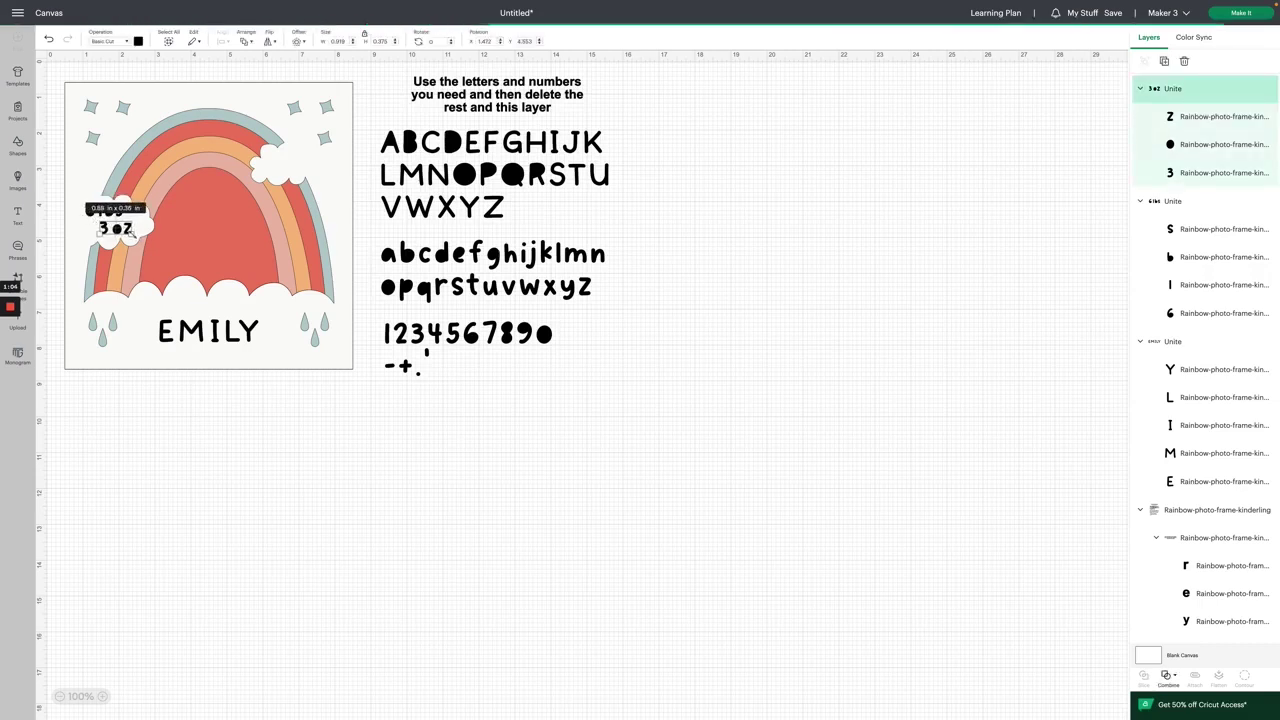
{"action": "left_click", "coordinate": [110, 219]}
{"action": "left_click", "coordinate": [108, 211]}
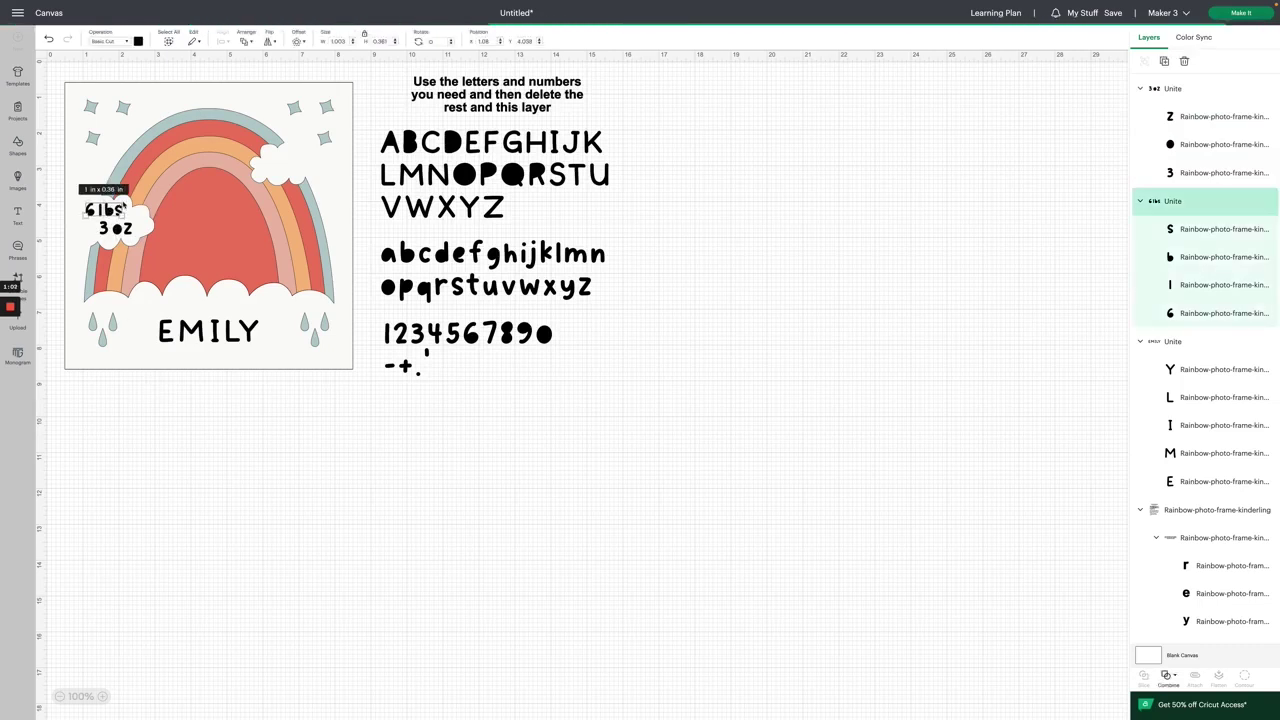
{"action": "left_click", "coordinate": [127, 233]}
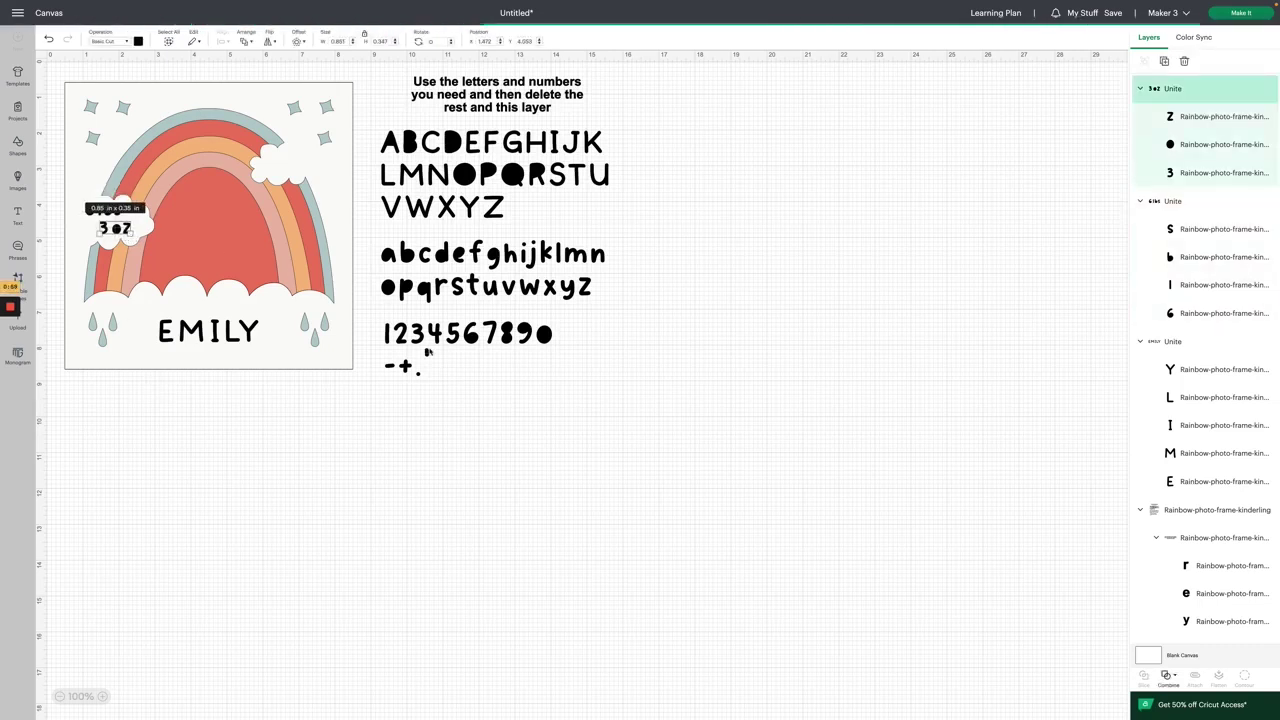
{"action": "left_click", "coordinate": [448, 412]}
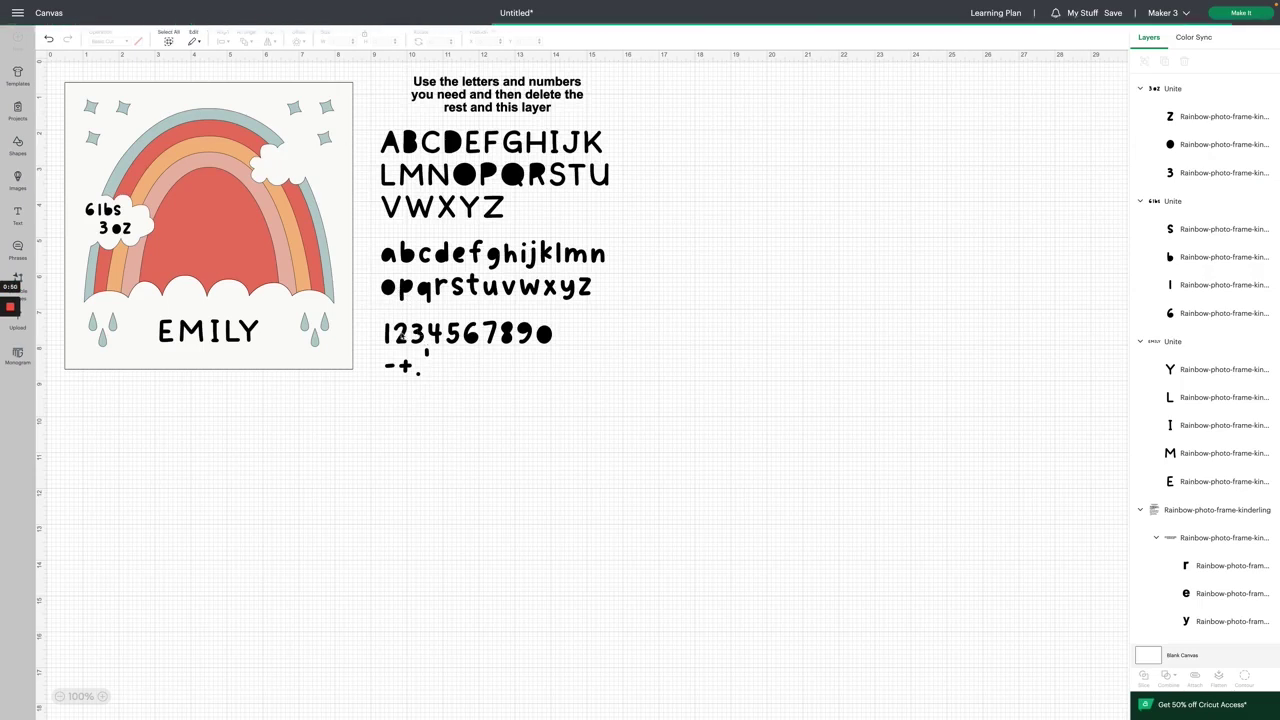
Place copies of the numbers 2 and 1 side by side on the rainbow's right cloud.
{"action": "left_click", "coordinate": [405, 335]}
{"action": "left_click", "coordinate": [405, 335]}
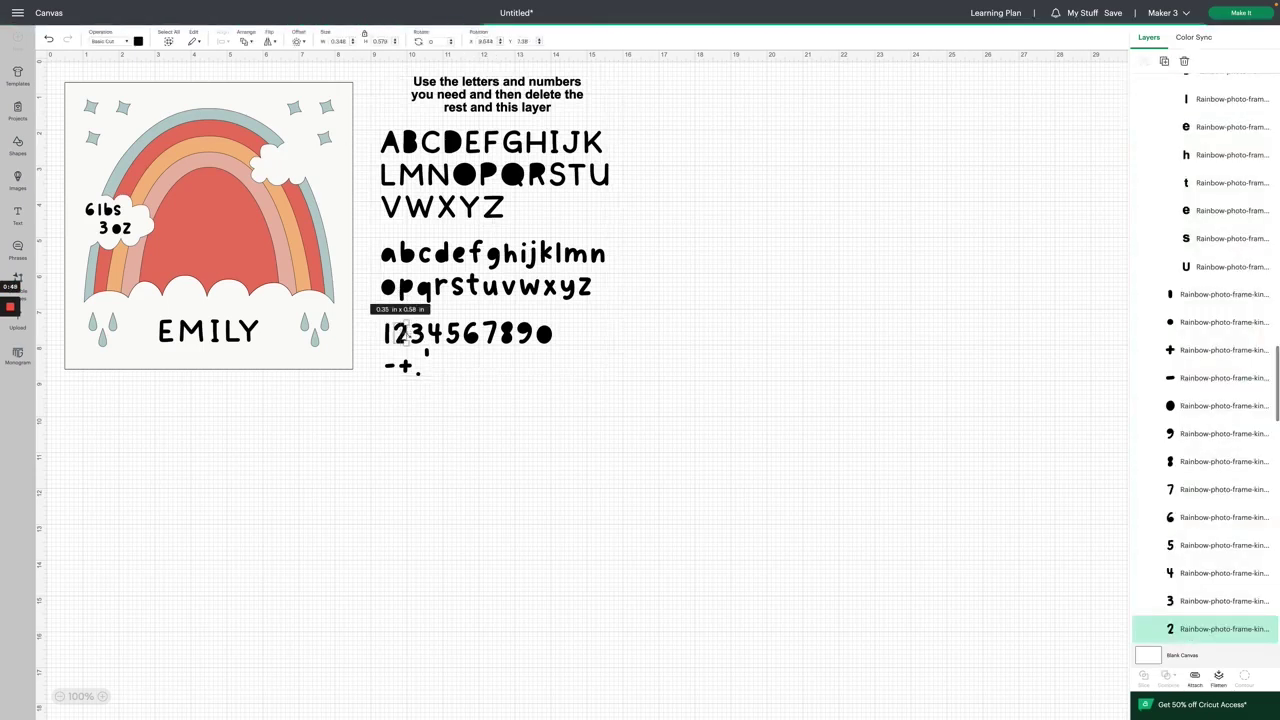
{"action": "left_click_drag", "start_coordinate": [405, 335], "coordinate": [277, 167]}
{"action": "left_click", "coordinate": [381, 326]}
{"action": "left_click_drag", "start_coordinate": [381, 328], "coordinate": [286, 170]}
Place copies of the lowercase i and n after the 21 on the right cloud to complete 21 in.
{"action": "left_click", "coordinate": [414, 366]}
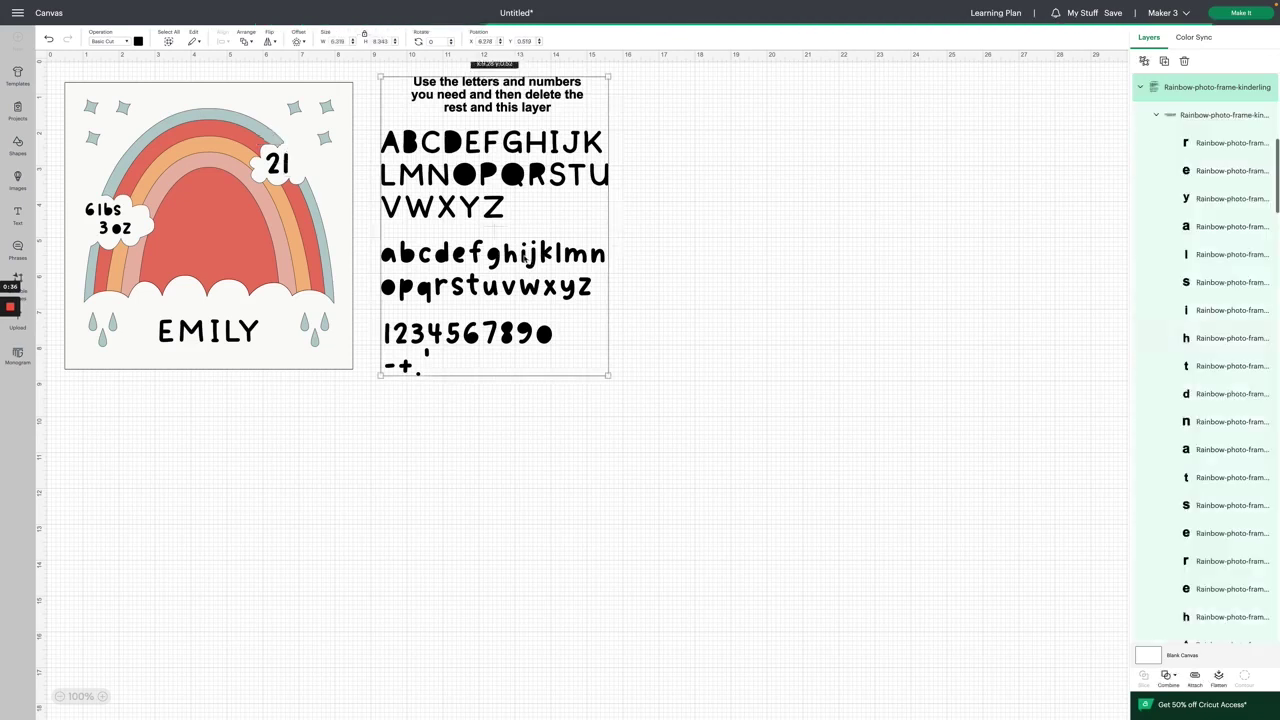
{"action": "left_click", "coordinate": [443, 245]}
{"action": "left_click_drag", "start_coordinate": [443, 245], "coordinate": [302, 165]}
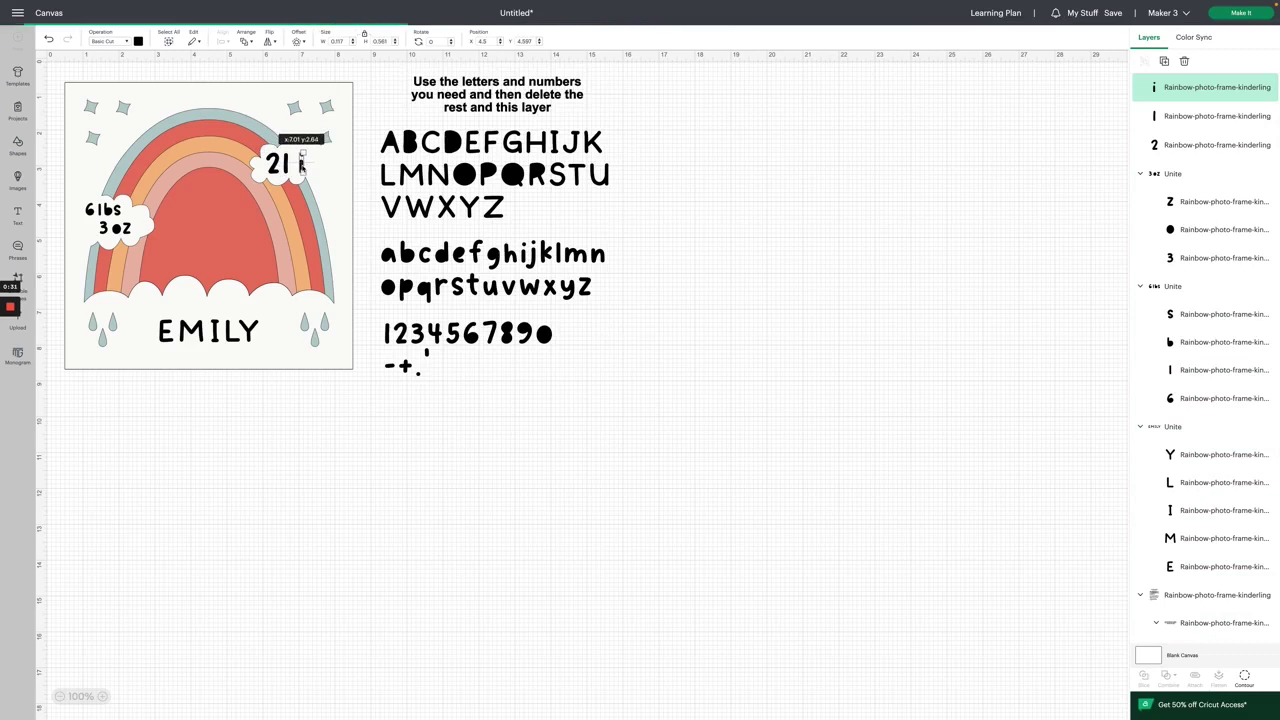
{"action": "left_click", "coordinate": [600, 257]}
{"action": "left_click", "coordinate": [603, 258]}
{"action": "key", "text": "ctrl+v"}
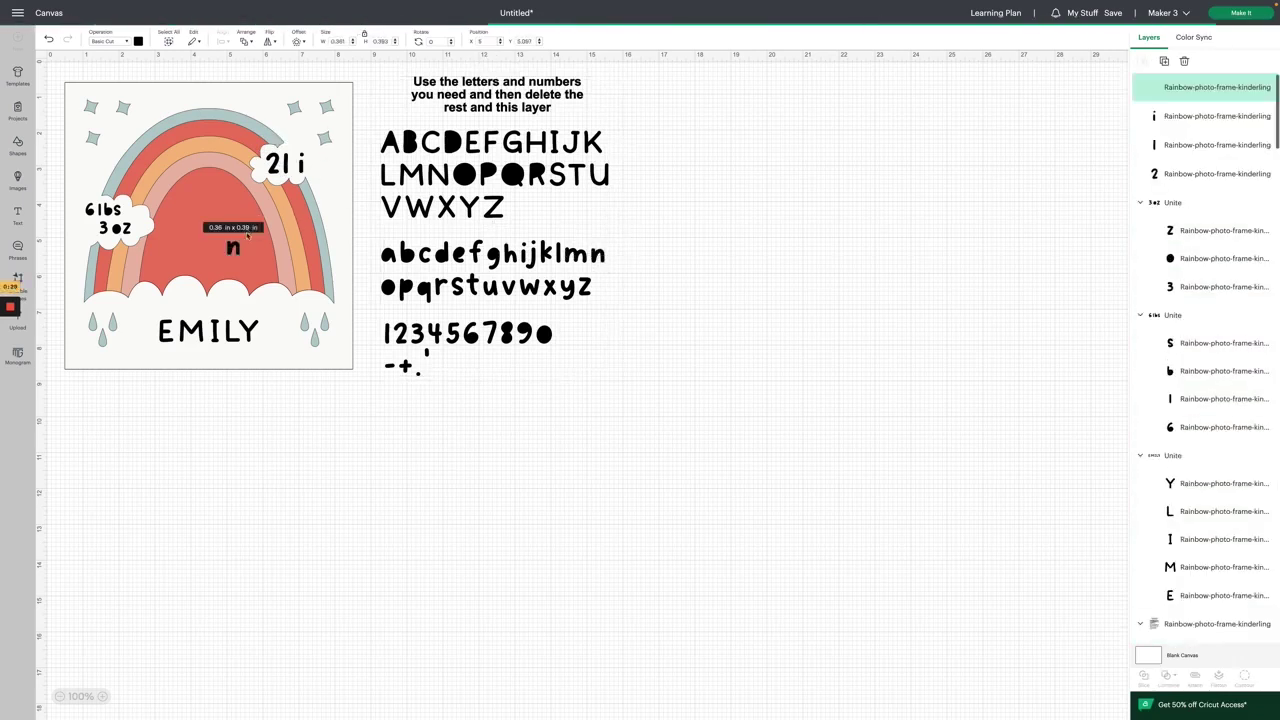
{"action": "left_click_drag", "start_coordinate": [230, 245], "coordinate": [312, 168]}
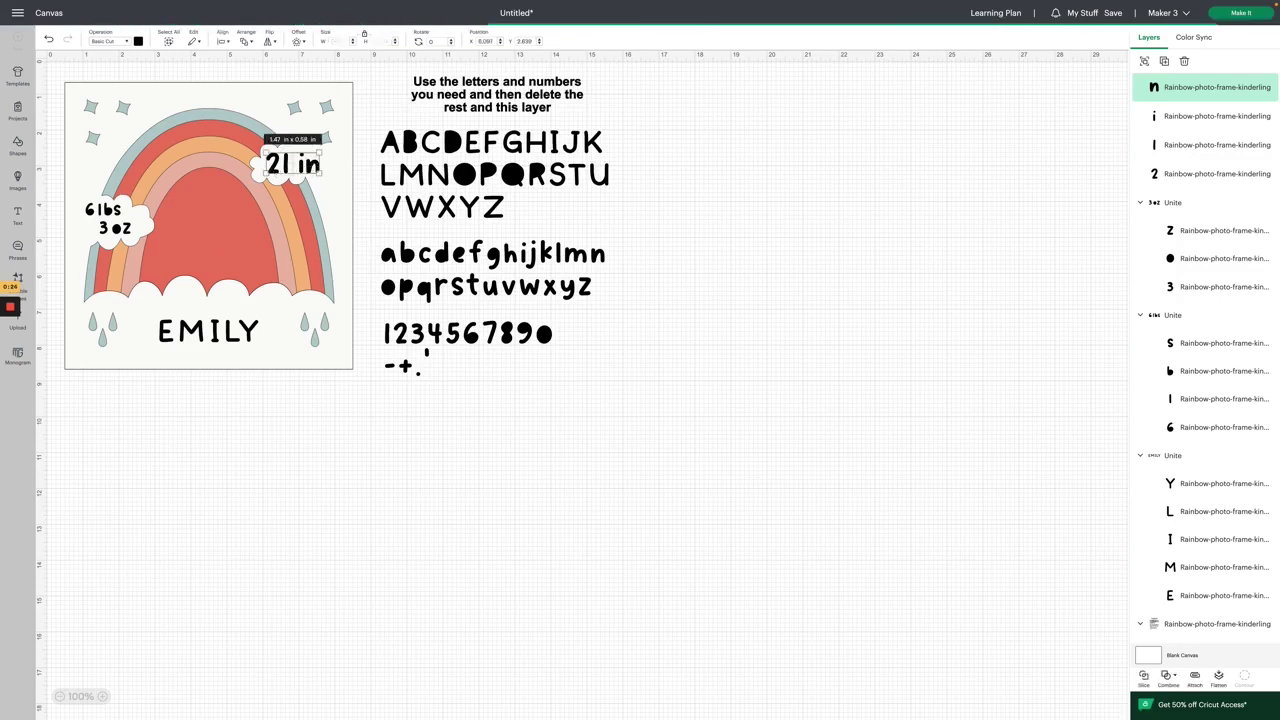
Select all four characters of 21 in on the right cloud and align their bottom edges.
{"action": "left_click", "coordinate": [1210, 173], "text": "shift"}
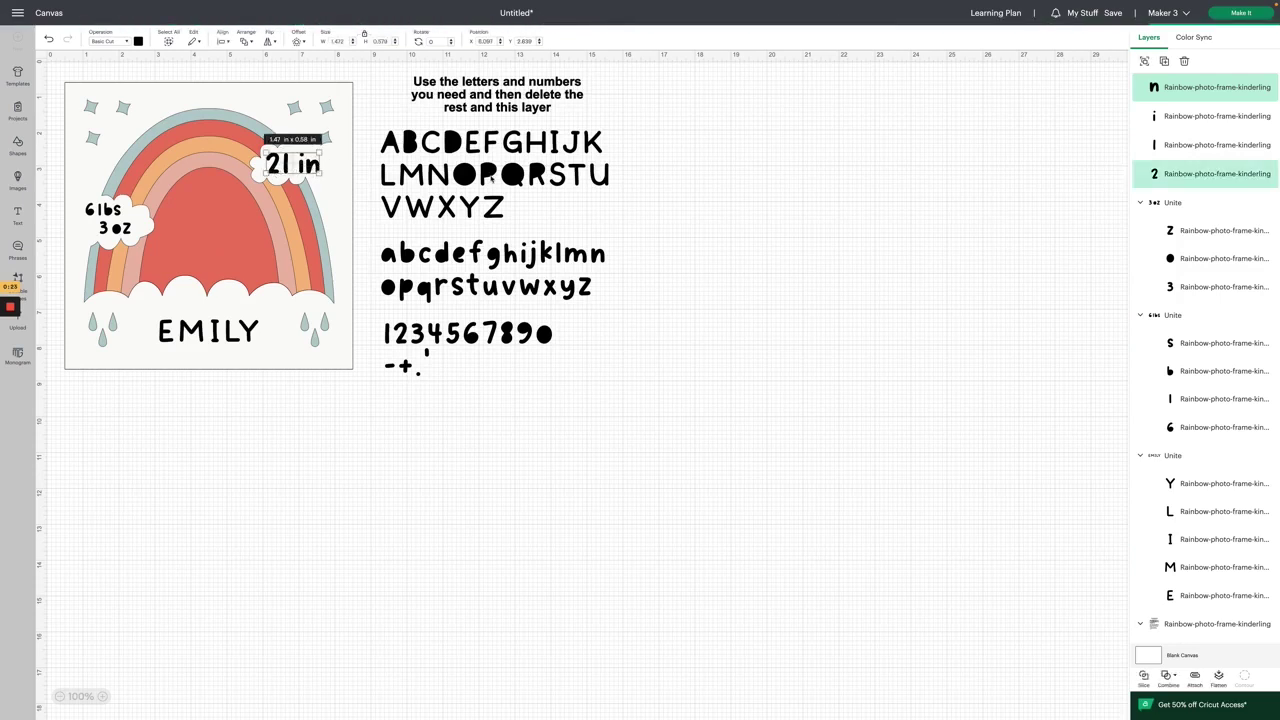
{"action": "left_click", "coordinate": [1183, 117], "text": "shift"}
{"action": "left_click", "coordinate": [1210, 173], "text": "shift"}
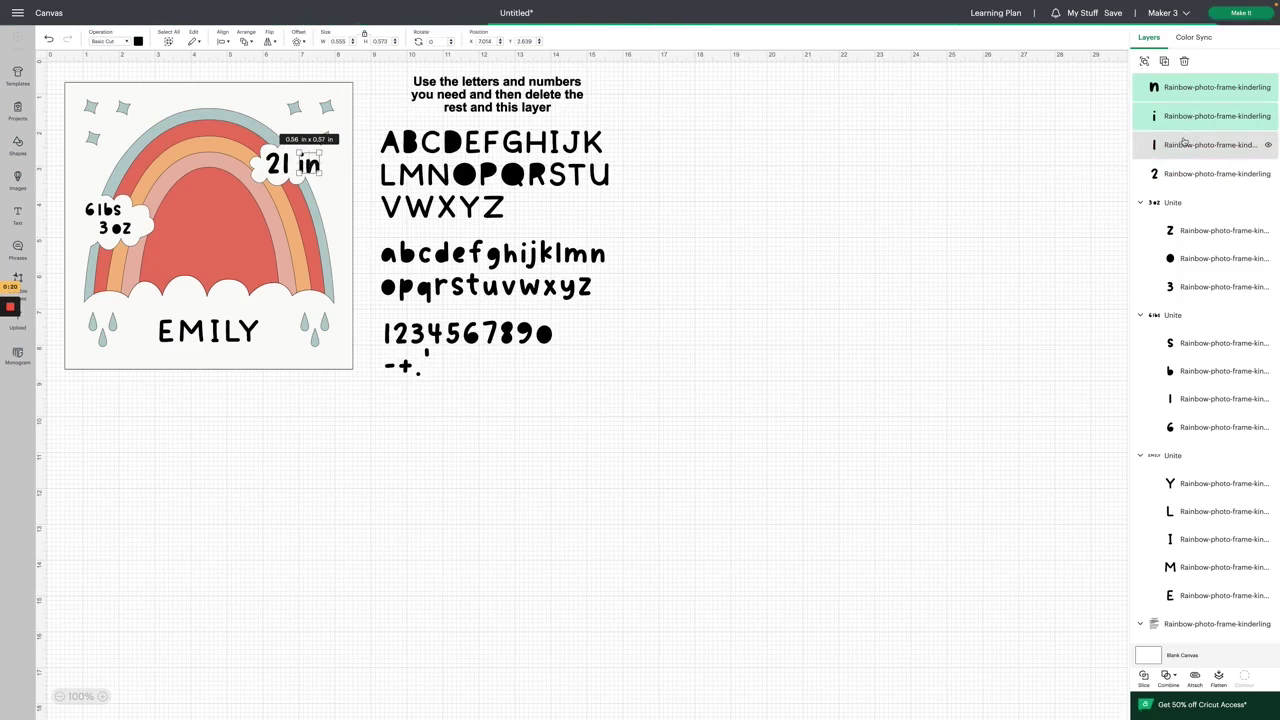
{"action": "left_click", "coordinate": [1189, 175], "text": "shift"}
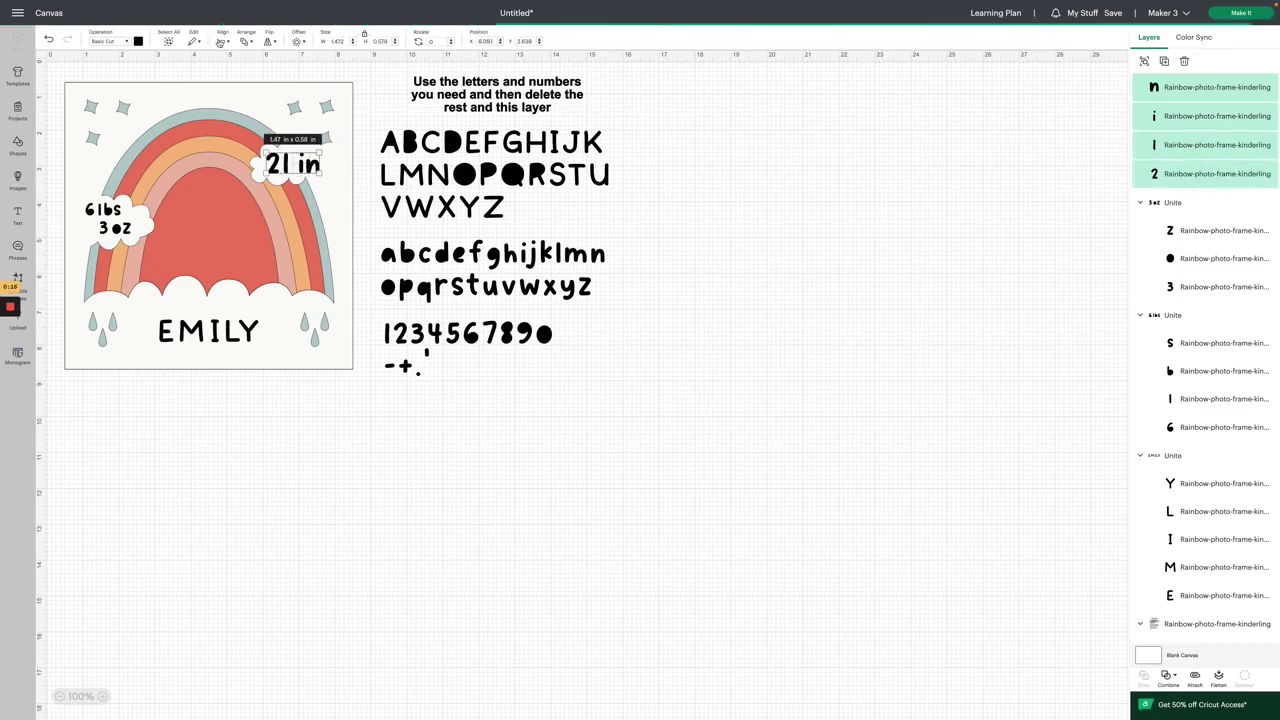
{"action": "left_click", "coordinate": [222, 41]}
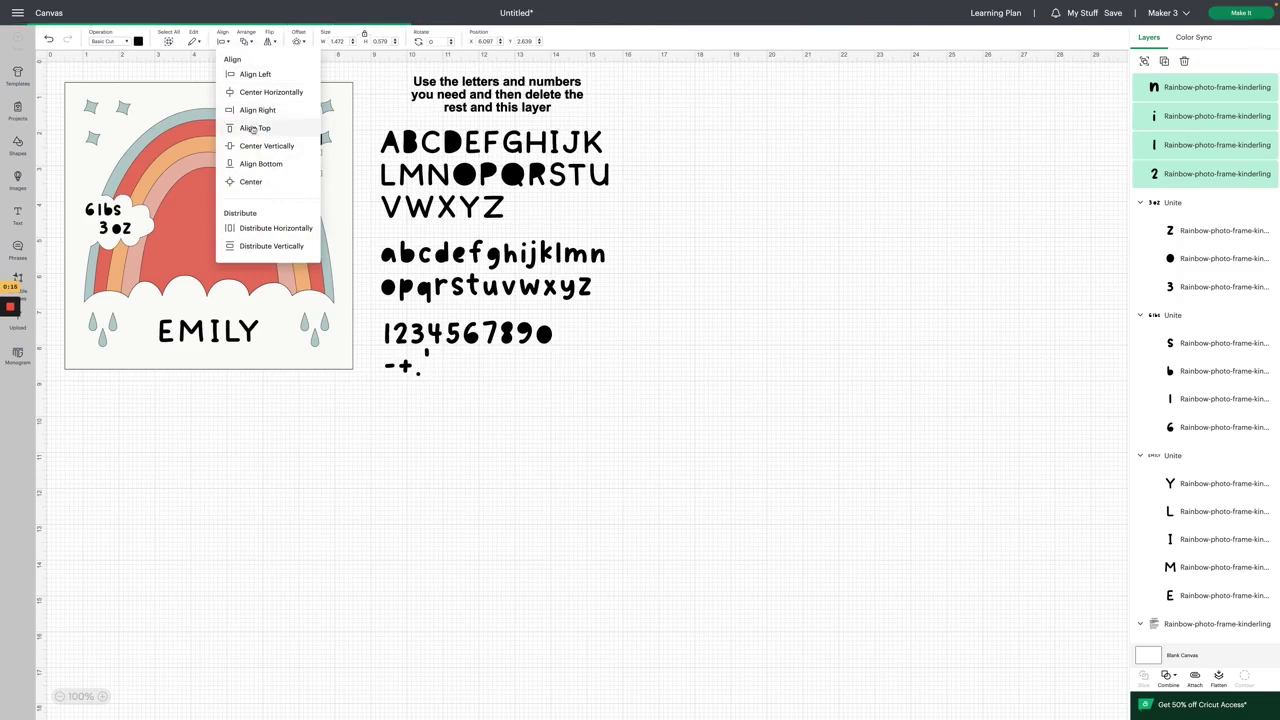
{"action": "left_click", "coordinate": [250, 181]}
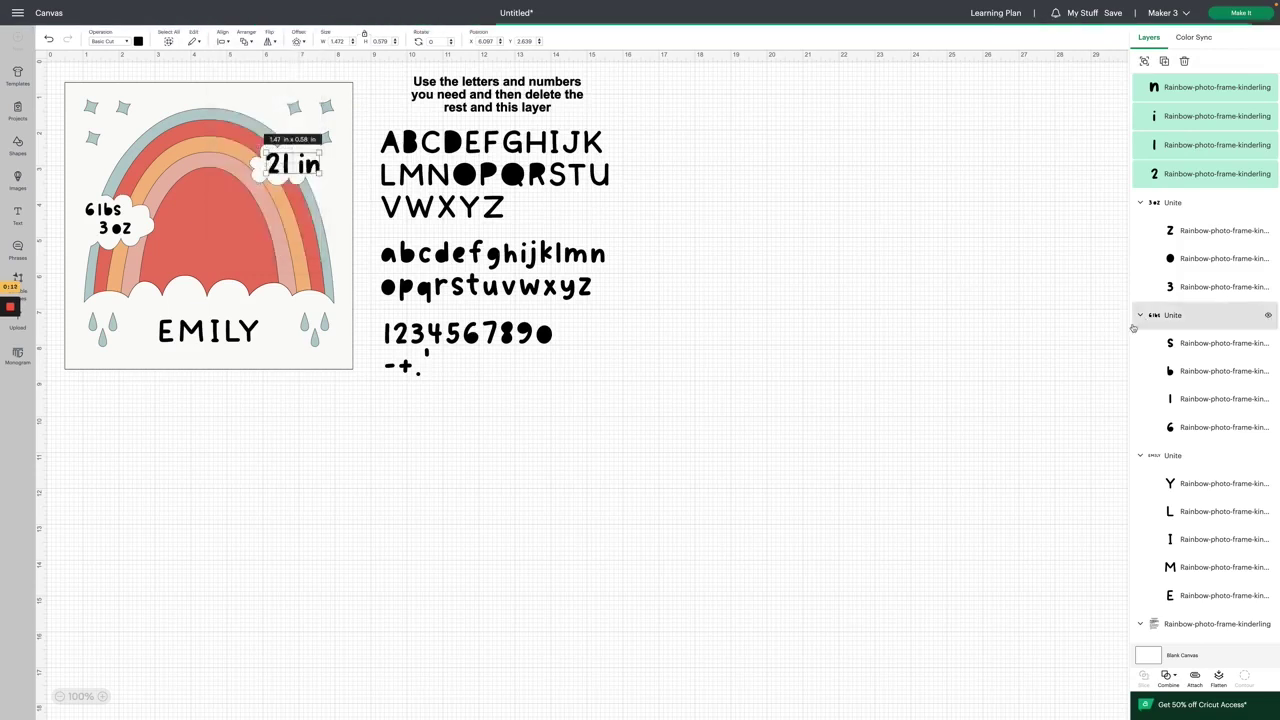
Unite the four characters of 21 in, scale them down to about 0.95 in wide by 0.37 in high, and position them on the right cloud.
{"action": "left_click", "coordinate": [1165, 678]}
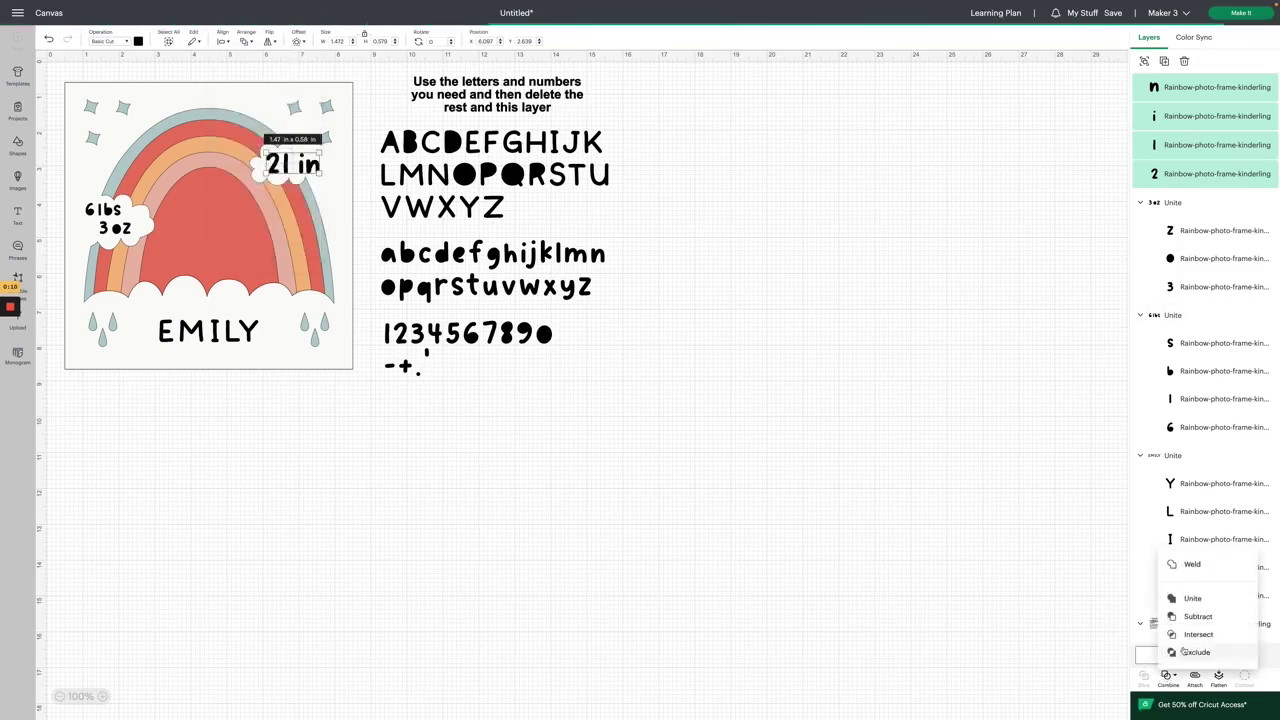
{"action": "left_click", "coordinate": [1190, 598]}
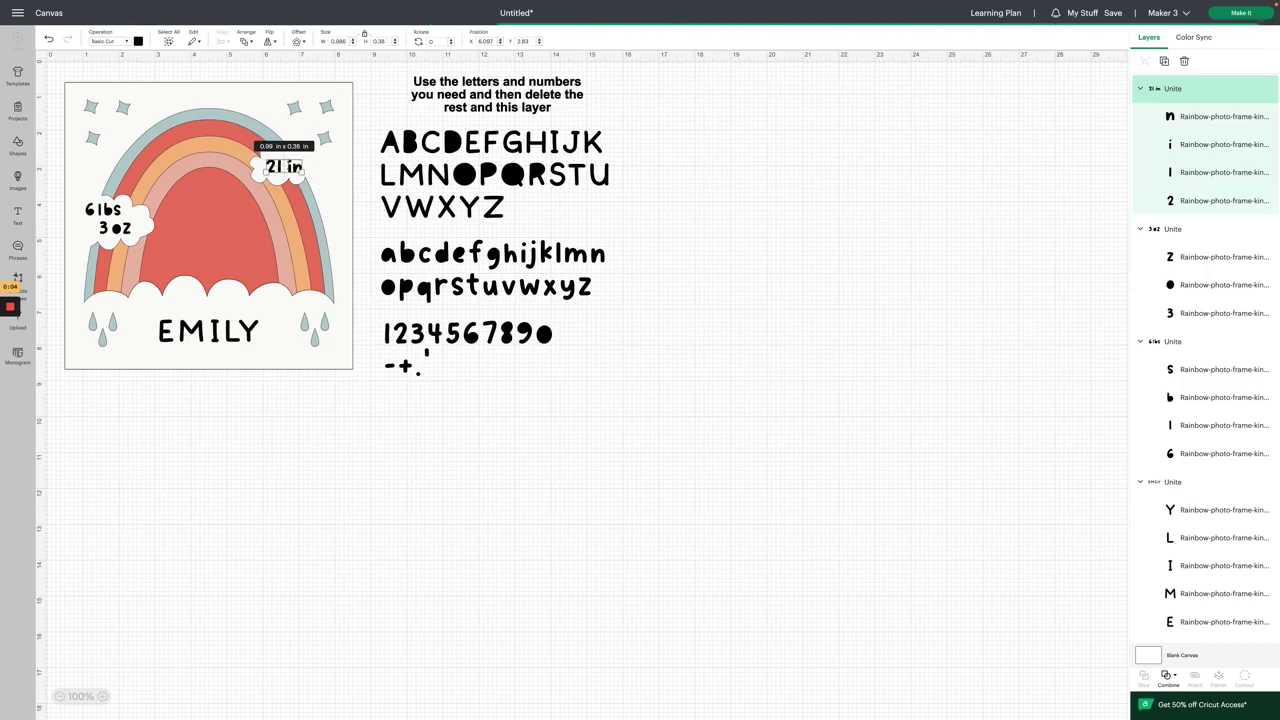
{"action": "mouse_move", "coordinate": [289, 167]}
{"action": "left_mouse_down"}
{"action": "mouse_move", "coordinate": [314, 166]}
{"action": "mouse_move", "coordinate": [292, 166]}
{"action": "left_mouse_up"}
{"action": "left_click", "coordinate": [357, 368]}
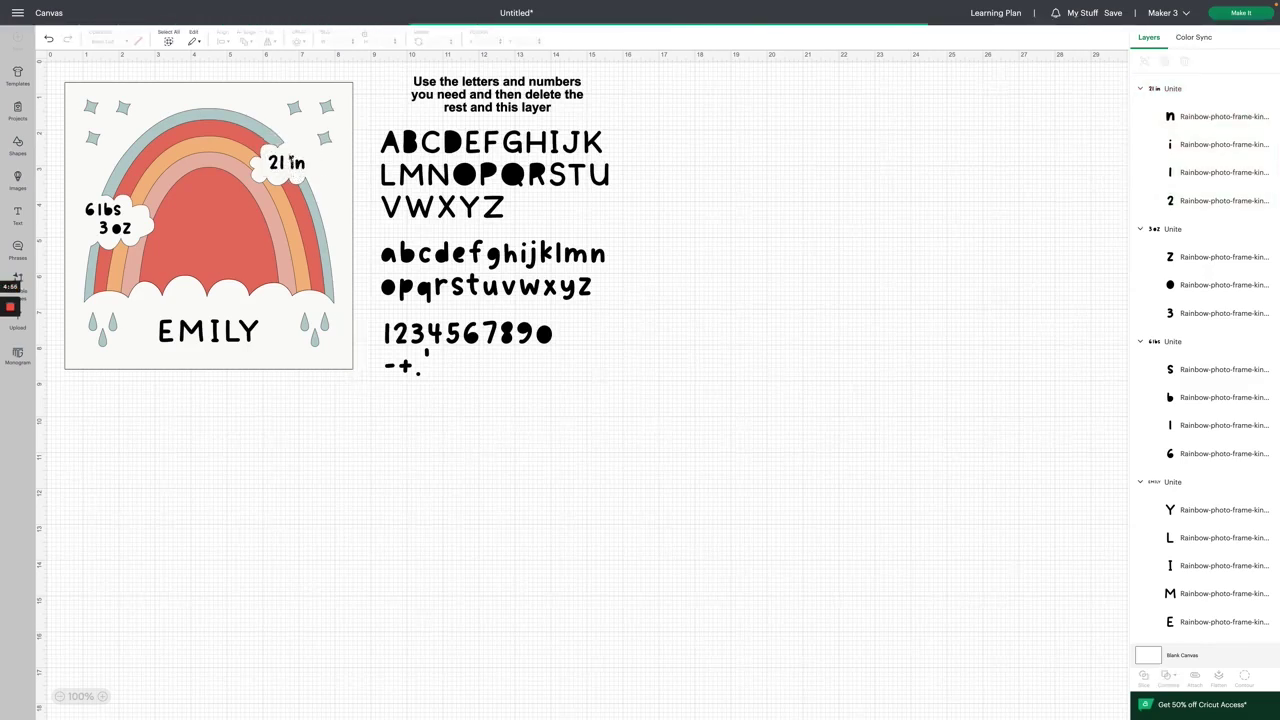
{"action": "left_click", "coordinate": [298, 163]}
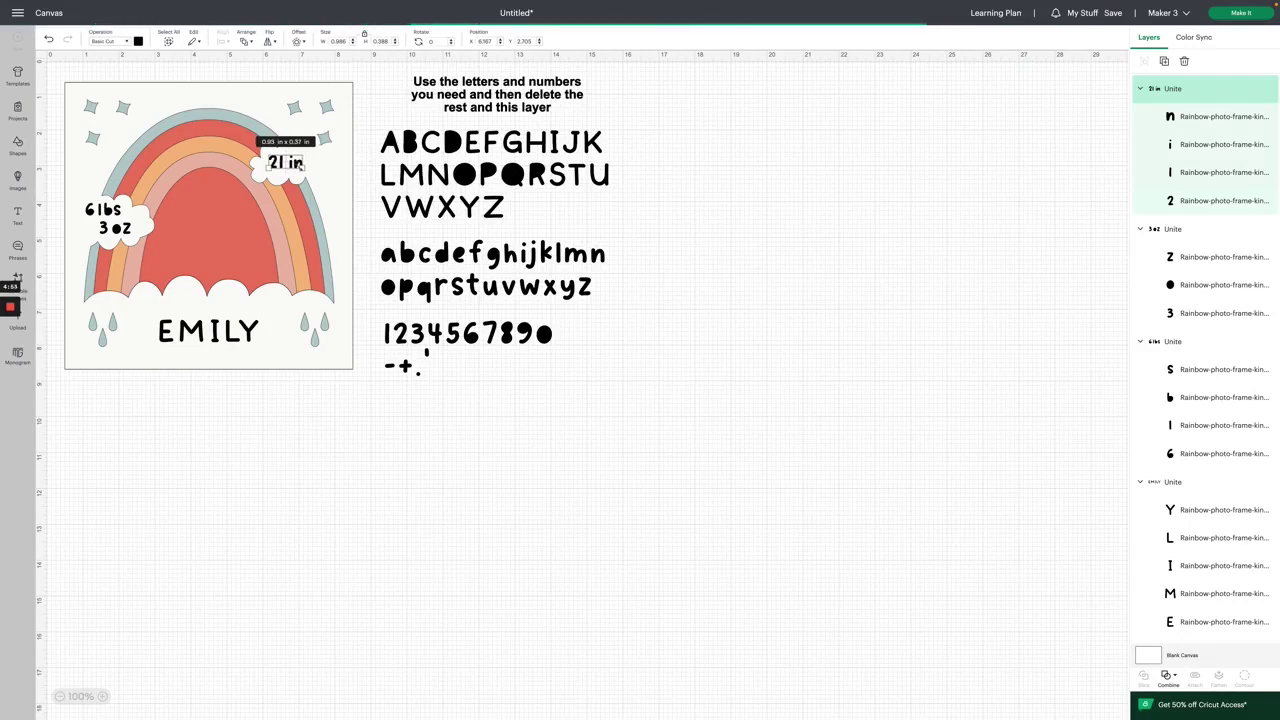
{"action": "left_click_drag", "start_coordinate": [304, 168], "coordinate": [302, 166]}
{"action": "left_click_drag", "start_coordinate": [284, 163], "coordinate": [284, 164]}
{"action": "left_click", "coordinate": [262, 313]}
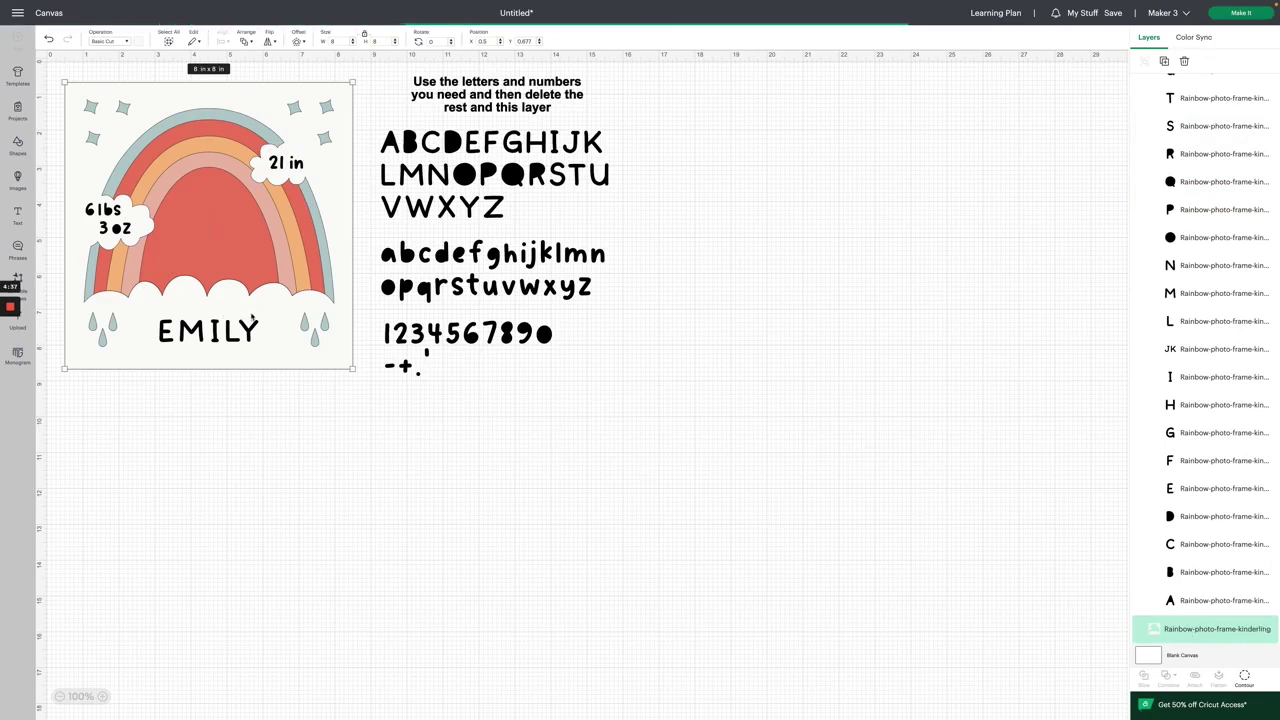
{"action": "key", "text": "ctrl+z"}
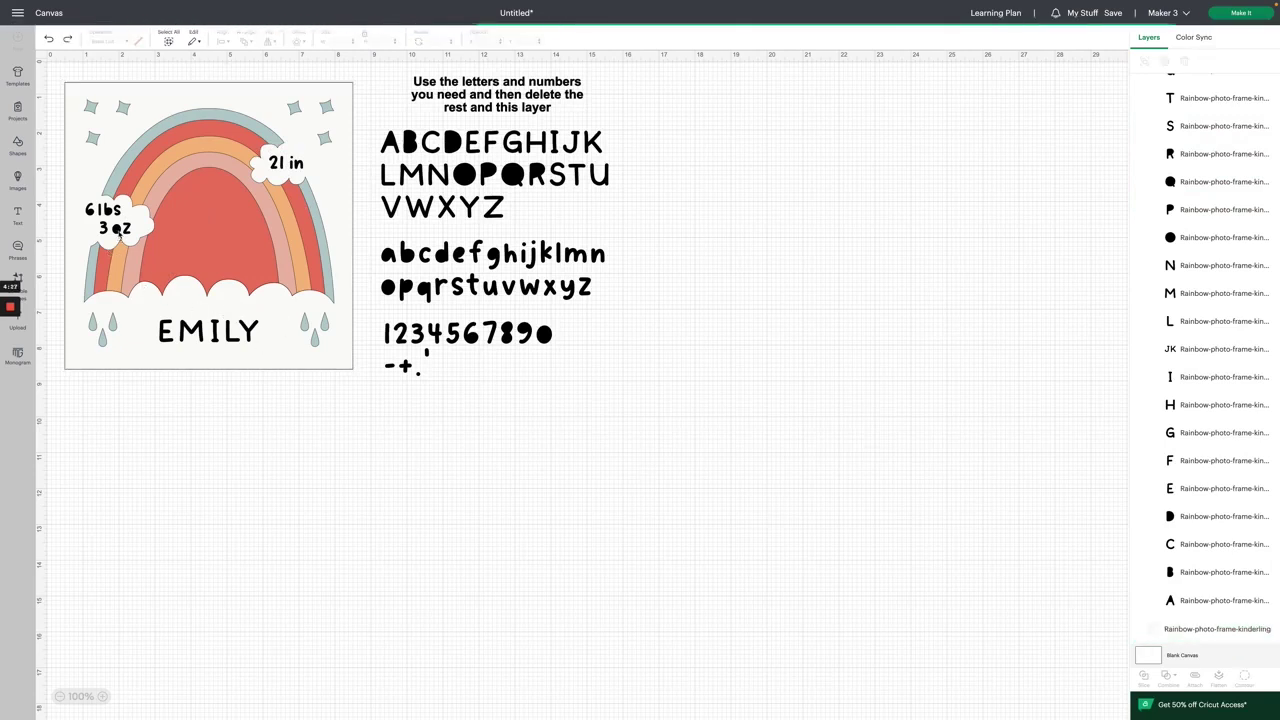
Select 3oz, the child's name, 6lbs and 21 in together, unite them into one shape and collapse its layer group.
{"action": "left_click", "coordinate": [117, 236]}
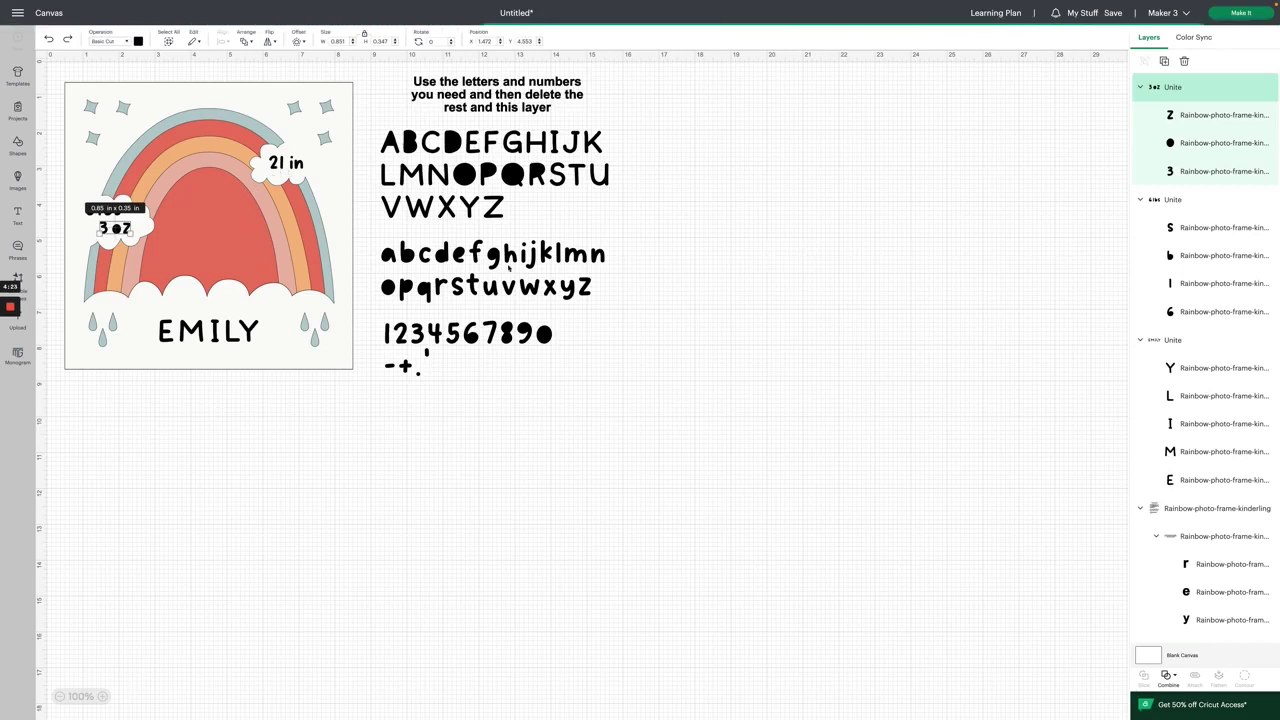
{"action": "left_click", "coordinate": [173, 311]}
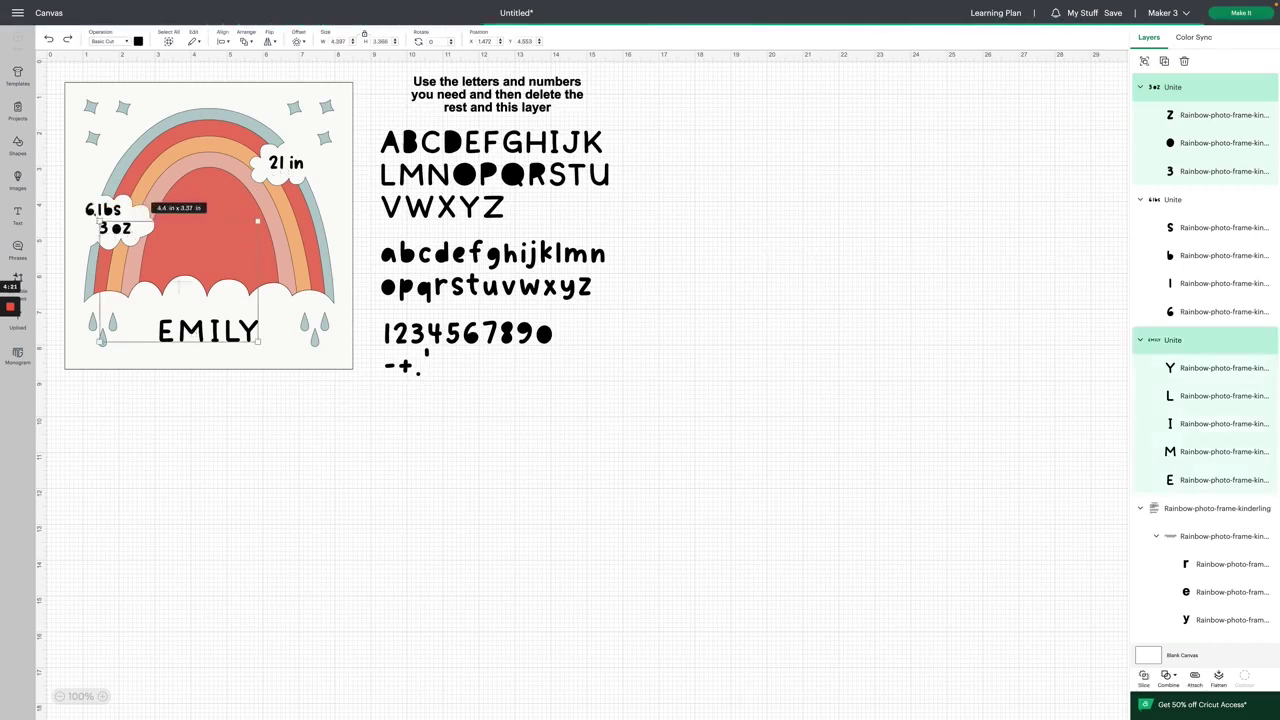
{"action": "left_click", "coordinate": [88, 207], "text": "shift"}
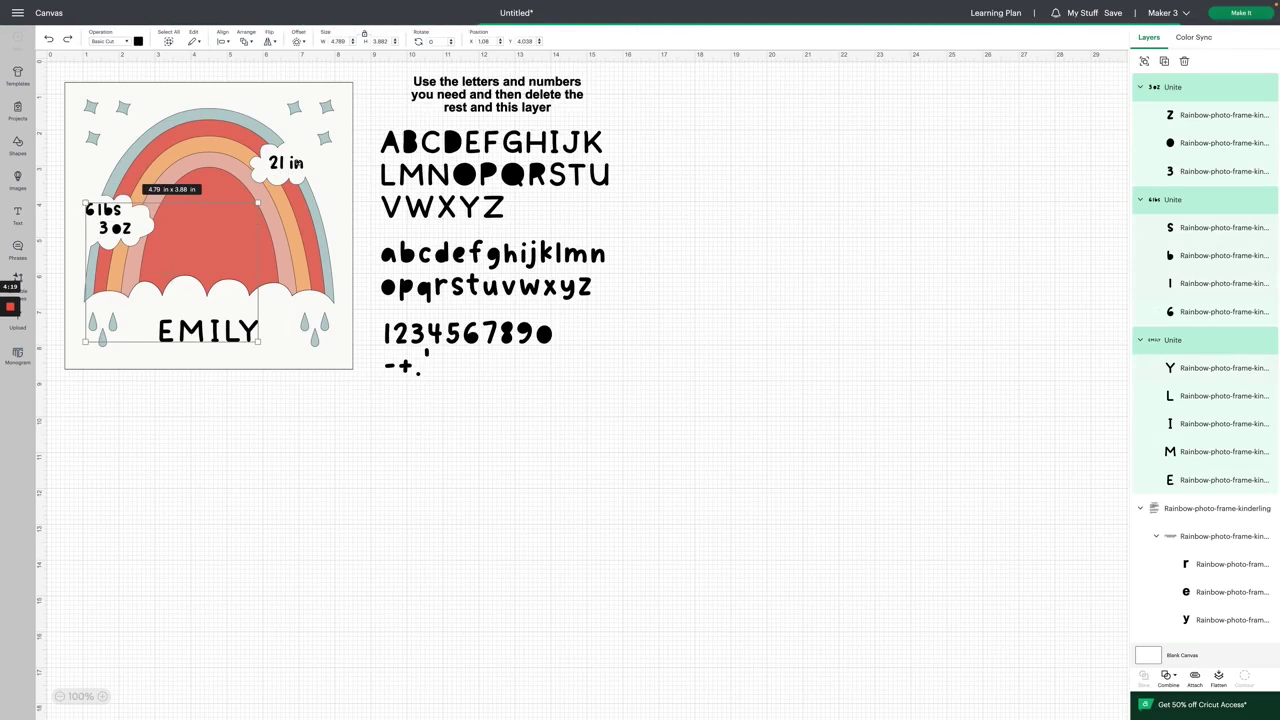
{"action": "left_click", "coordinate": [284, 163], "text": "shift"}
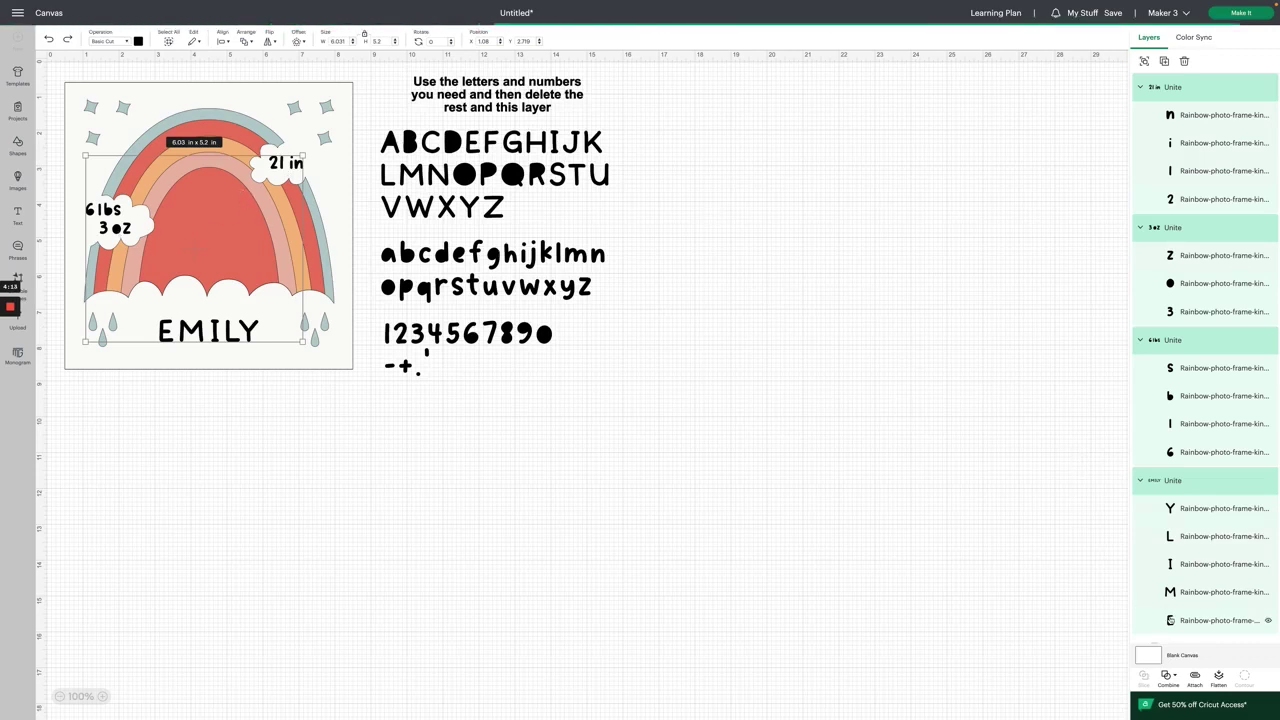
{"action": "left_click", "coordinate": [1170, 685]}
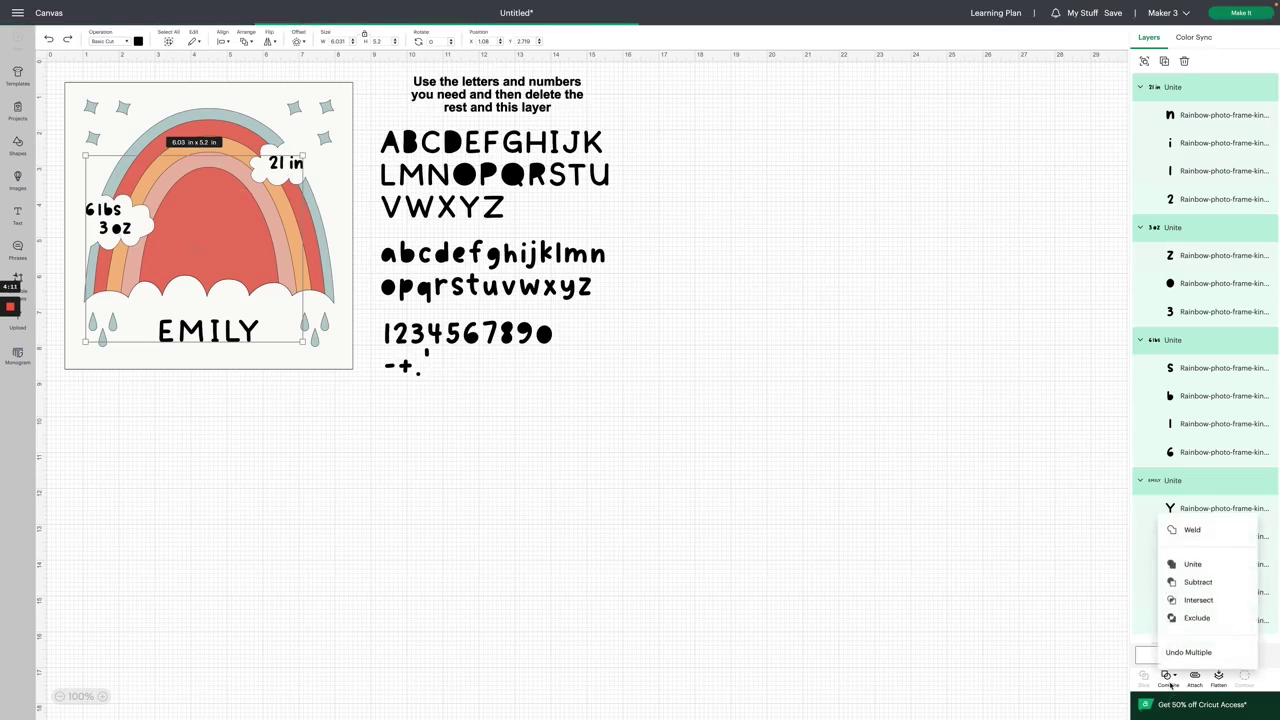
{"action": "left_click", "coordinate": [1195, 564]}
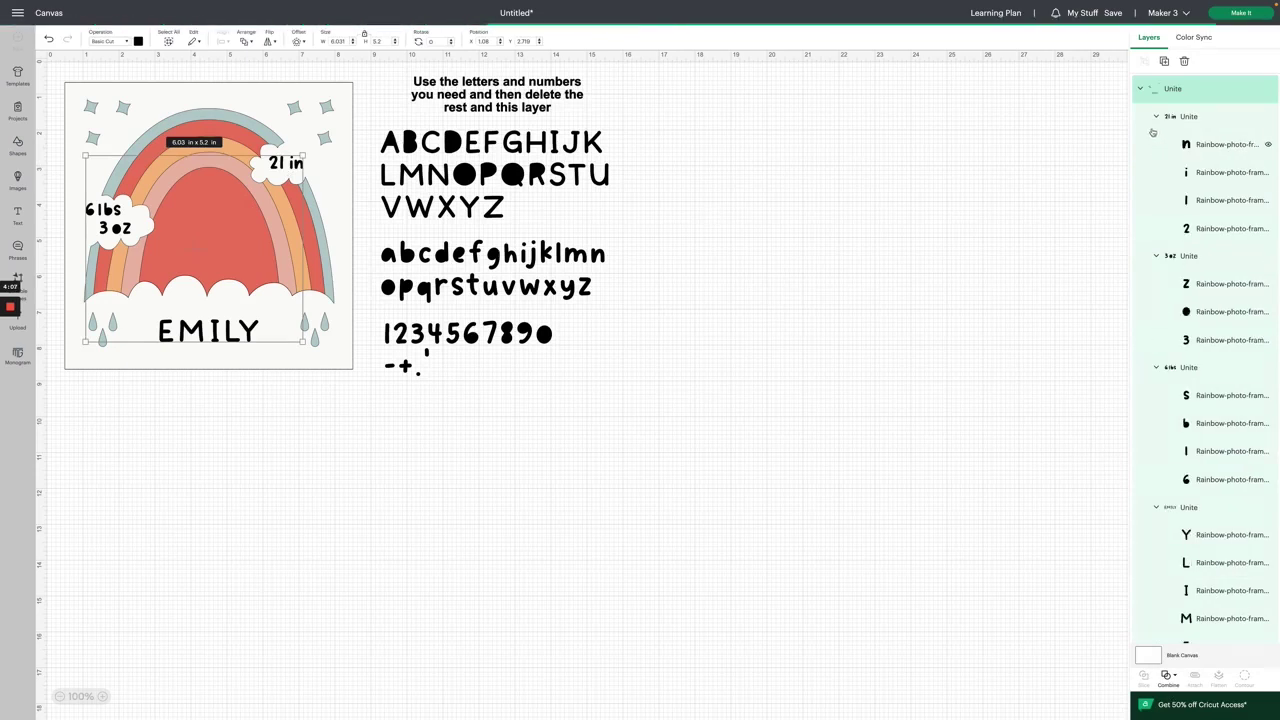
{"action": "left_click", "coordinate": [1140, 88]}
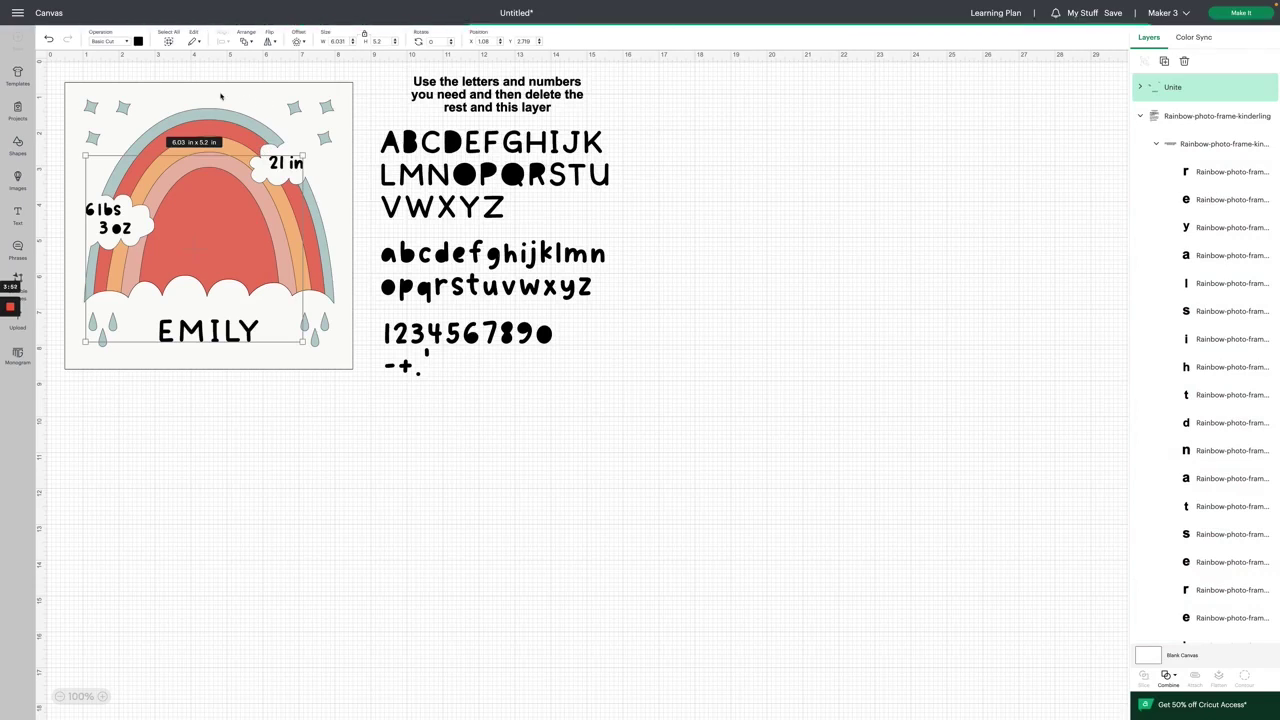
Select the white top frame layer together with the united text and attach them.
{"action": "left_click", "coordinate": [174, 101]}
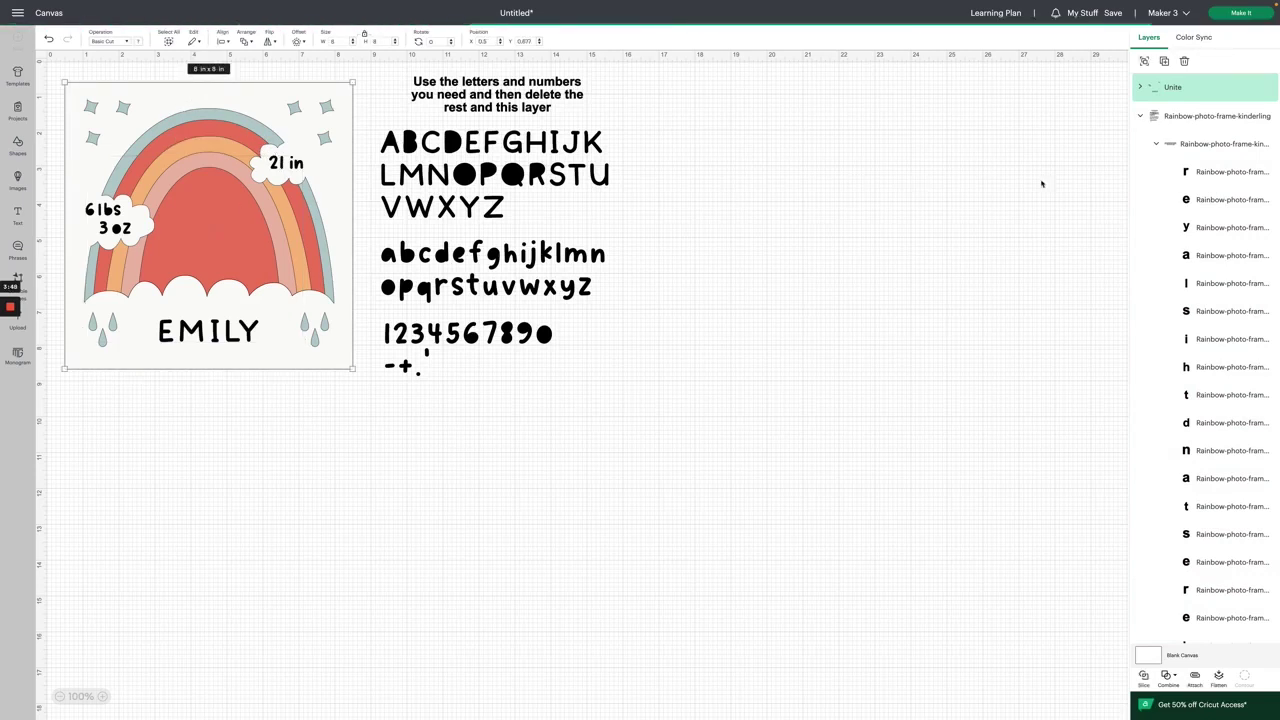
{"action": "left_click", "coordinate": [1143, 88]}
{"action": "scroll", "coordinate": [1187, 194], "scroll_direction": "down", "scroll_amount": 5}
{"action": "scroll", "coordinate": [1187, 194], "scroll_direction": "down", "scroll_amount": 10}
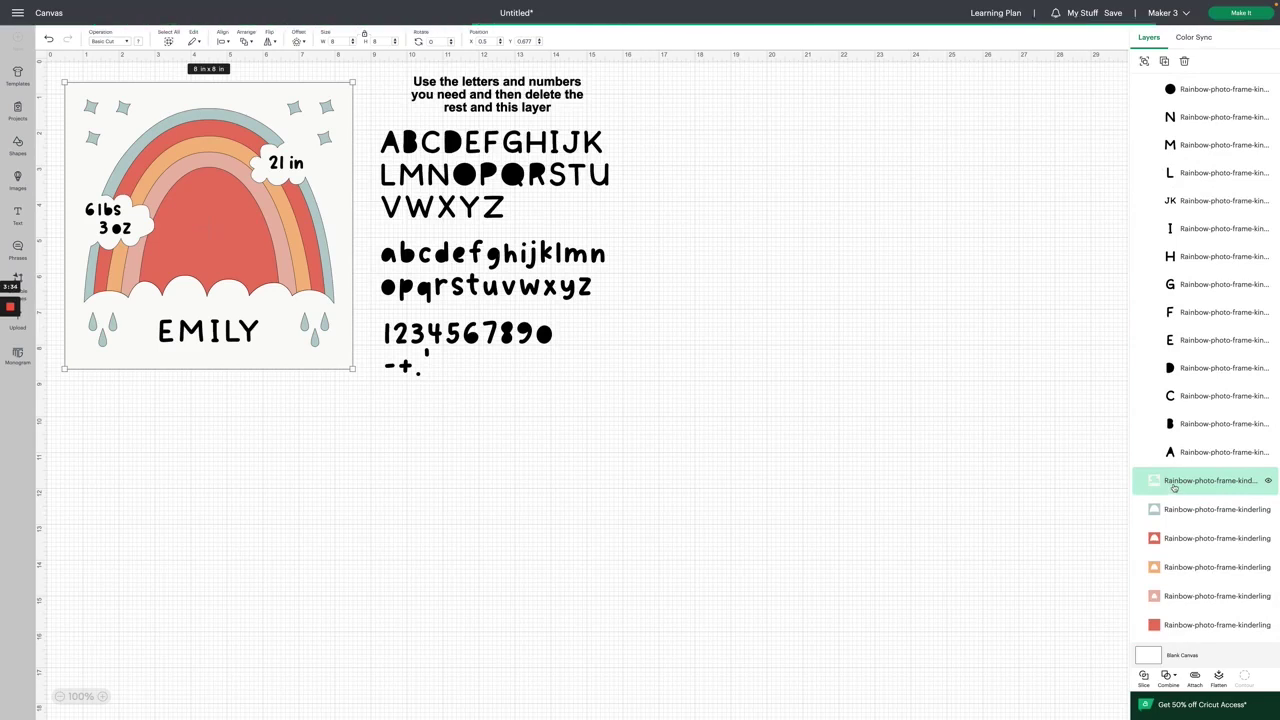
{"action": "scroll", "coordinate": [1175, 488], "scroll_direction": "up", "scroll_amount": 5}
{"action": "scroll", "coordinate": [1176, 487], "scroll_direction": "up", "scroll_amount": 10}
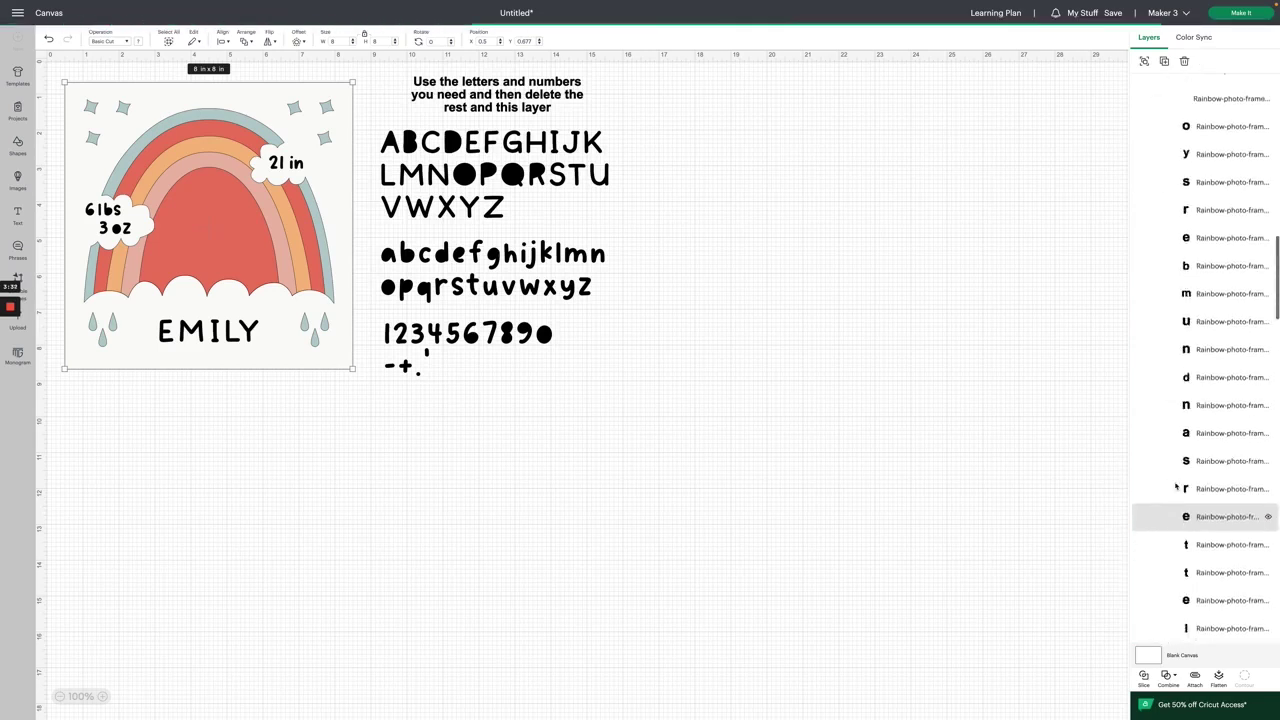
{"action": "scroll", "coordinate": [1171, 491], "scroll_direction": "down", "scroll_amount": 8}
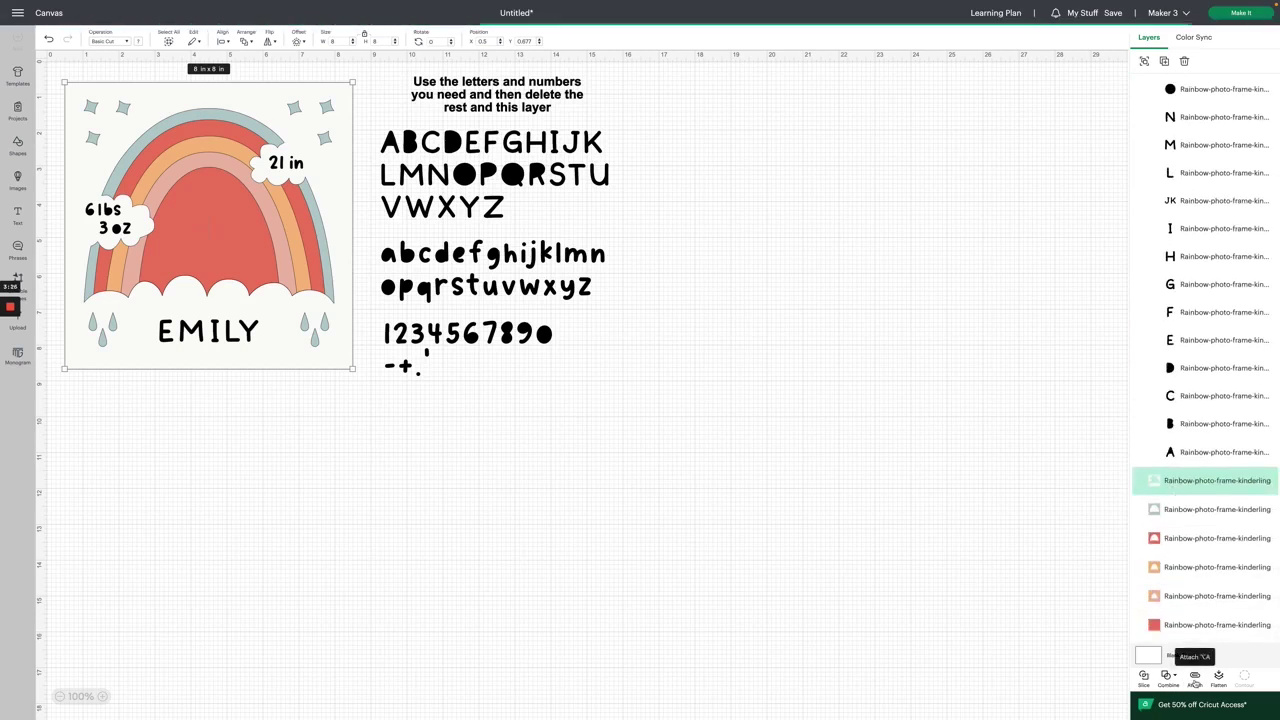
{"action": "left_click", "coordinate": [1200, 684]}
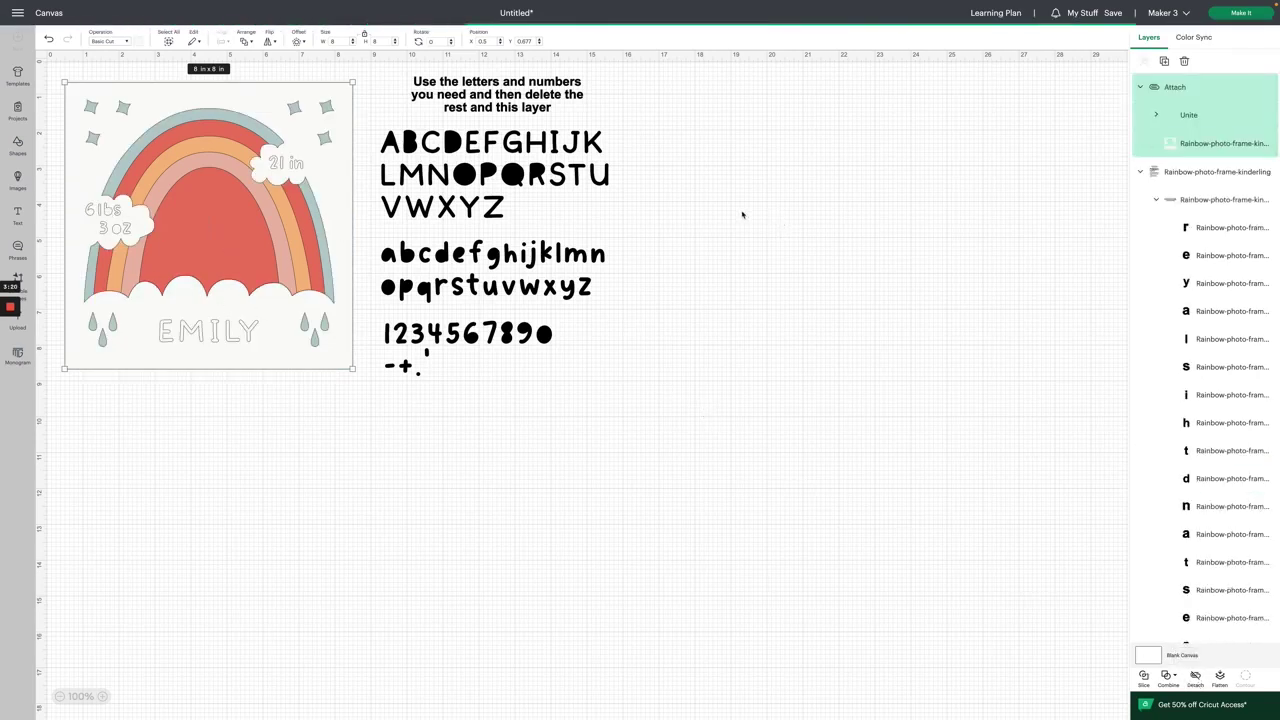
Delete the supplied alphabet and number set together with its instruction text beside the frame.
{"action": "left_click", "coordinate": [519, 180]}
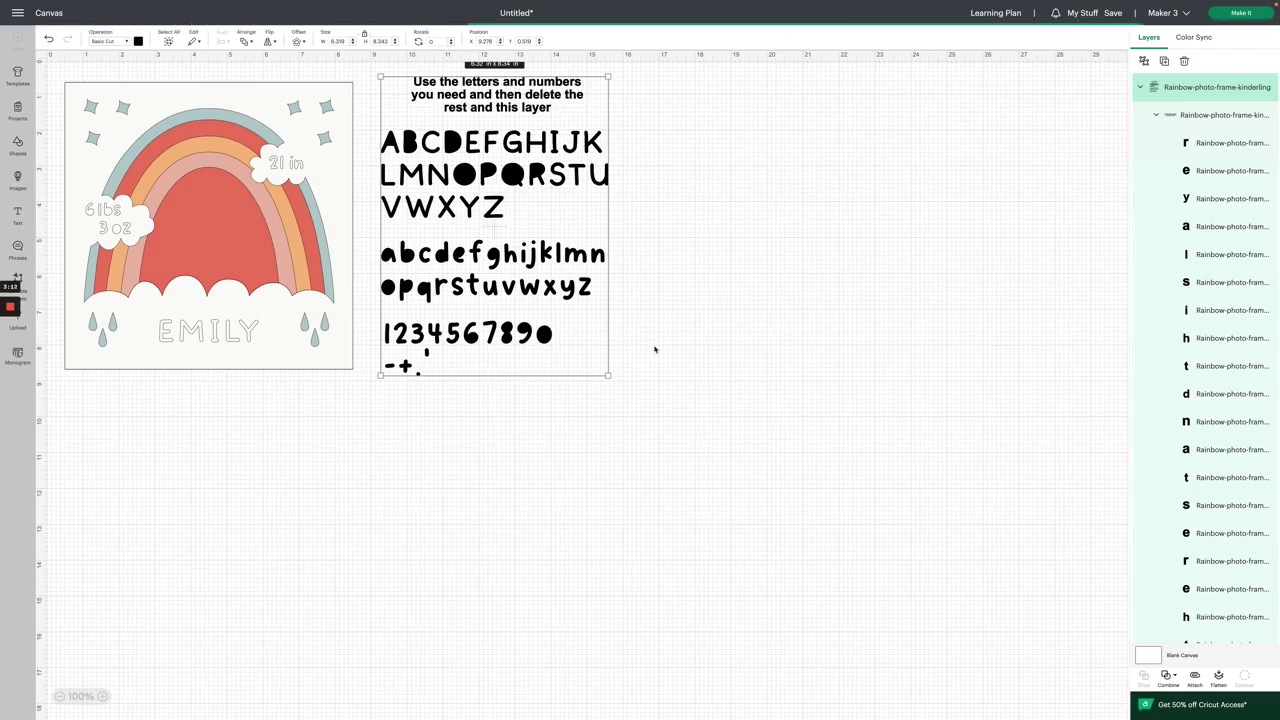
{"action": "key", "text": "Delete"}
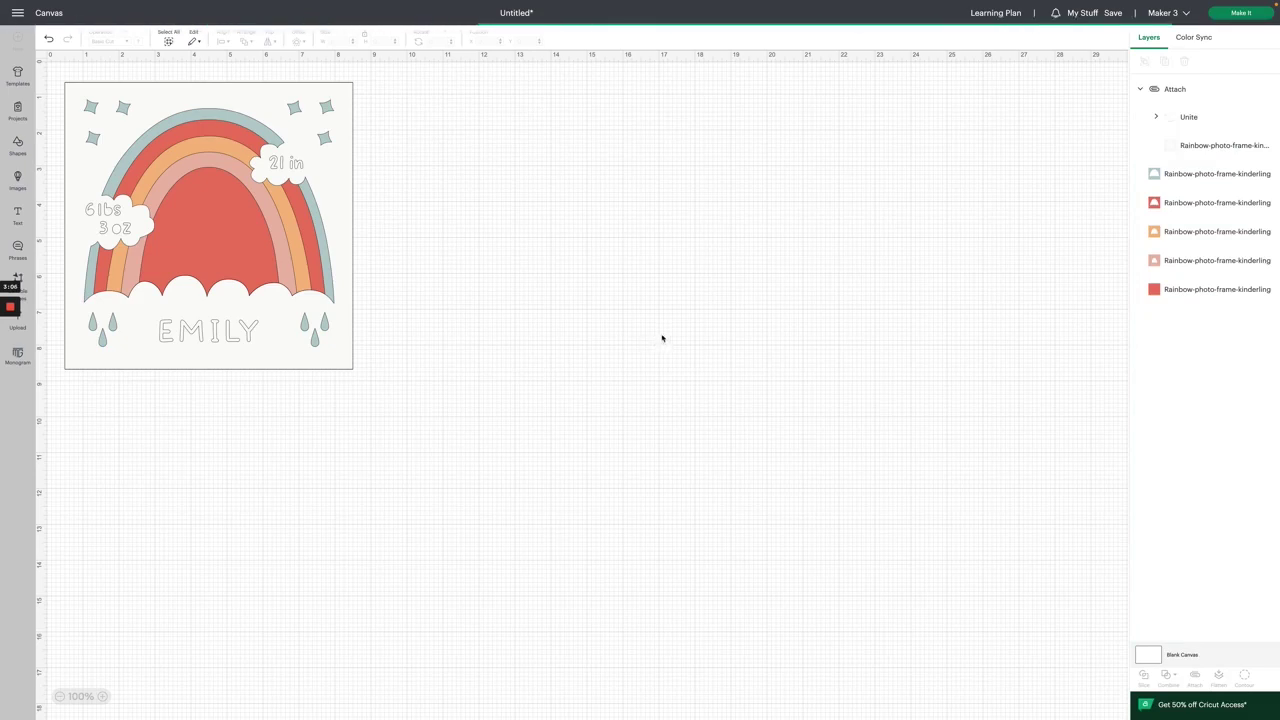
Send the design to cutting preparation with all materials loaded on 12 in x 12 in mats.
{"action": "left_click", "coordinate": [1246, 13]}
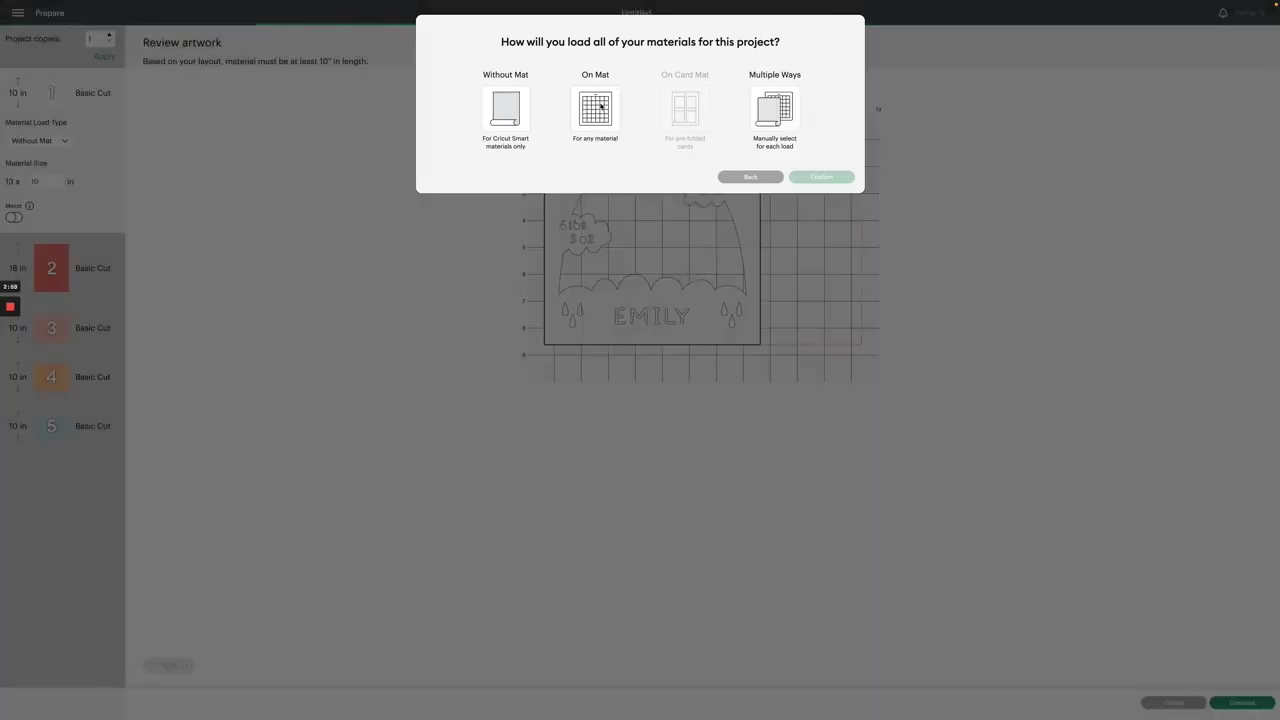
{"action": "left_click", "coordinate": [600, 105]}
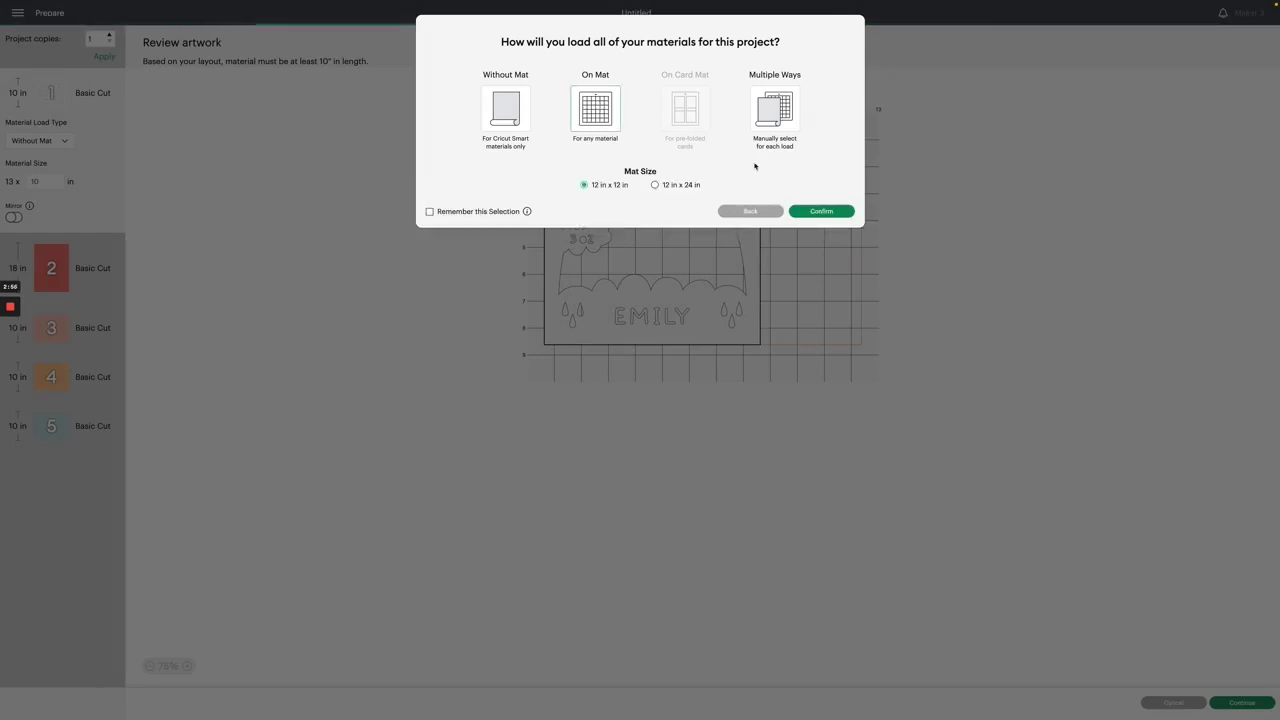
{"action": "left_click", "coordinate": [822, 211]}
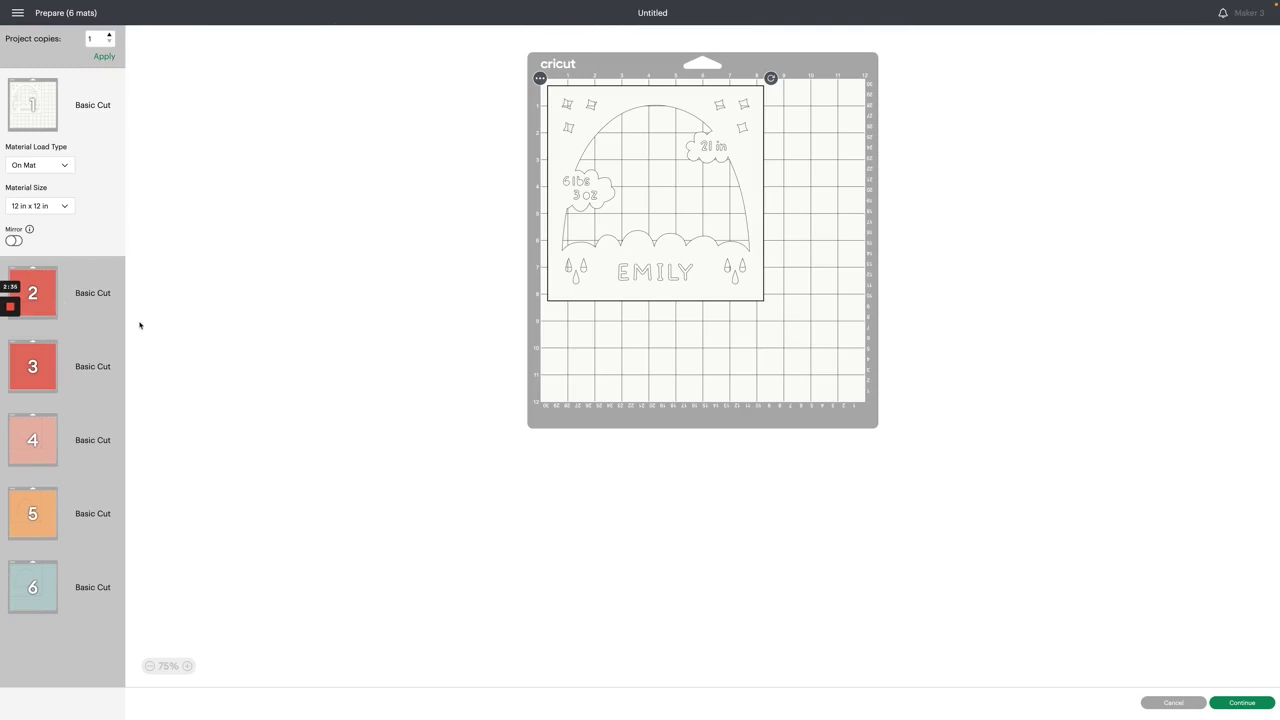
Review the frame layers laid out on mats 2, 3 and 4.
{"action": "left_click", "coordinate": [58, 300]}
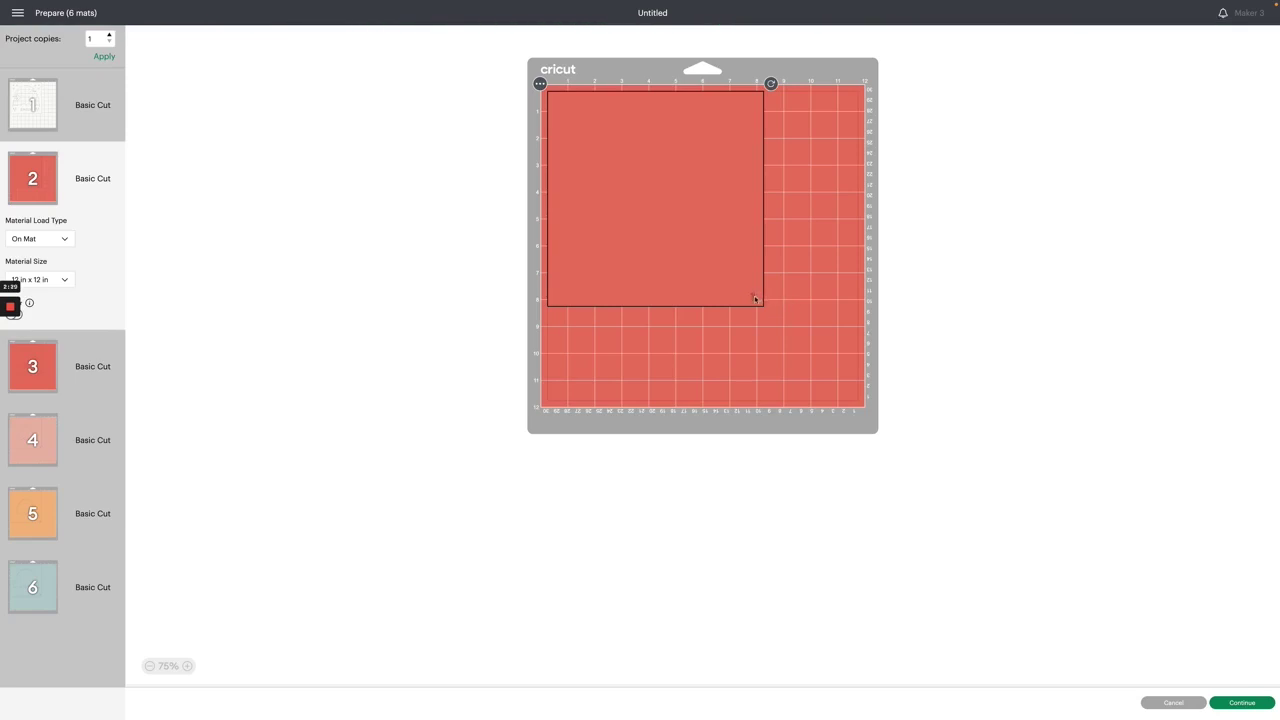
{"action": "left_click", "coordinate": [62, 377]}
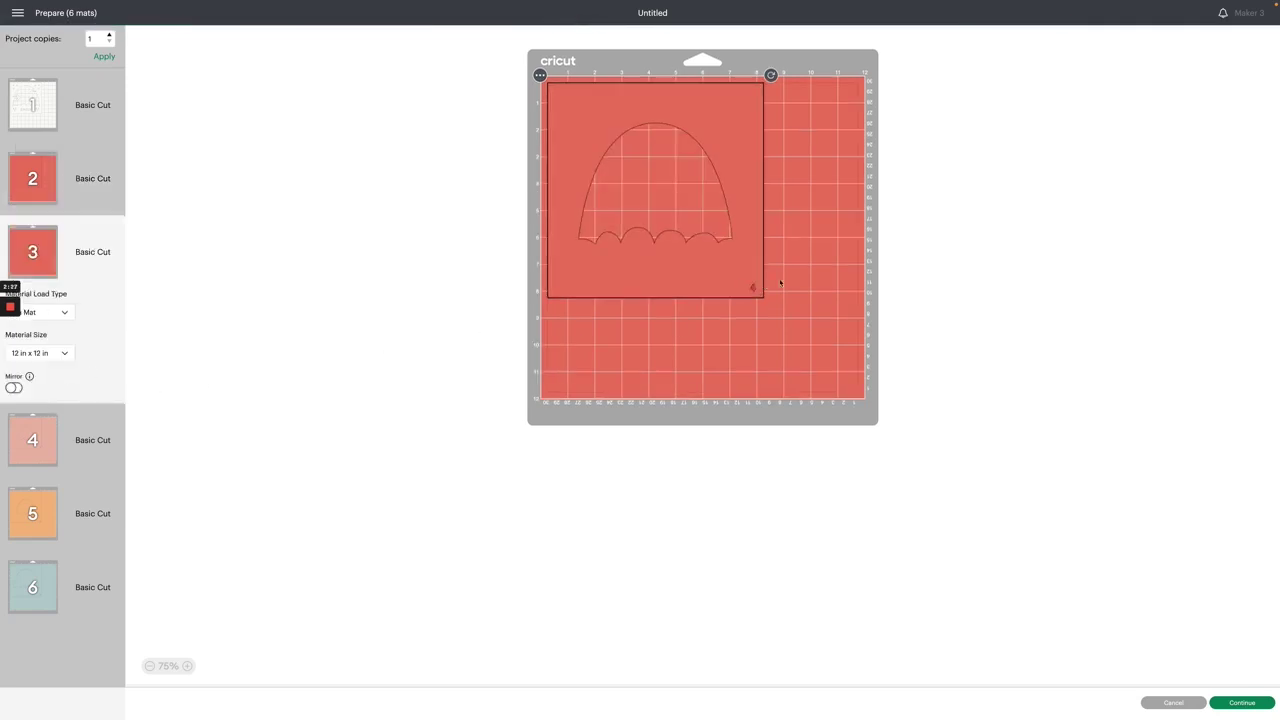
{"action": "left_click", "coordinate": [60, 447]}
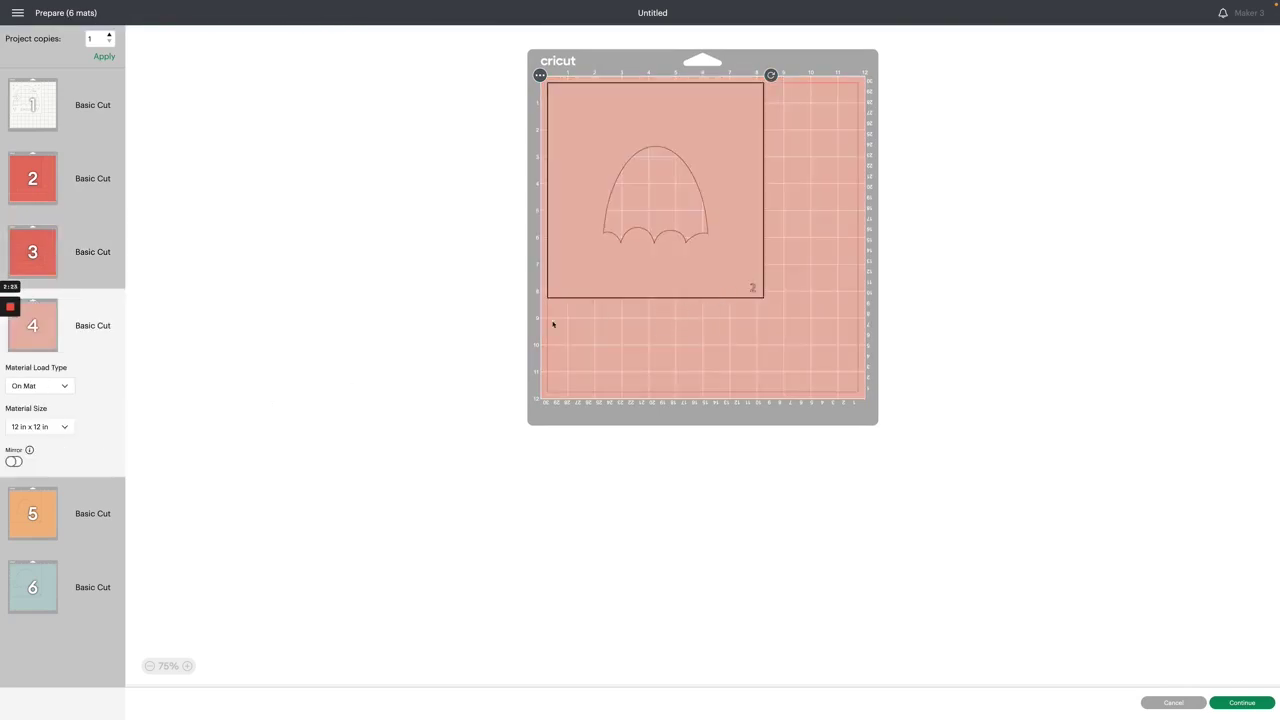